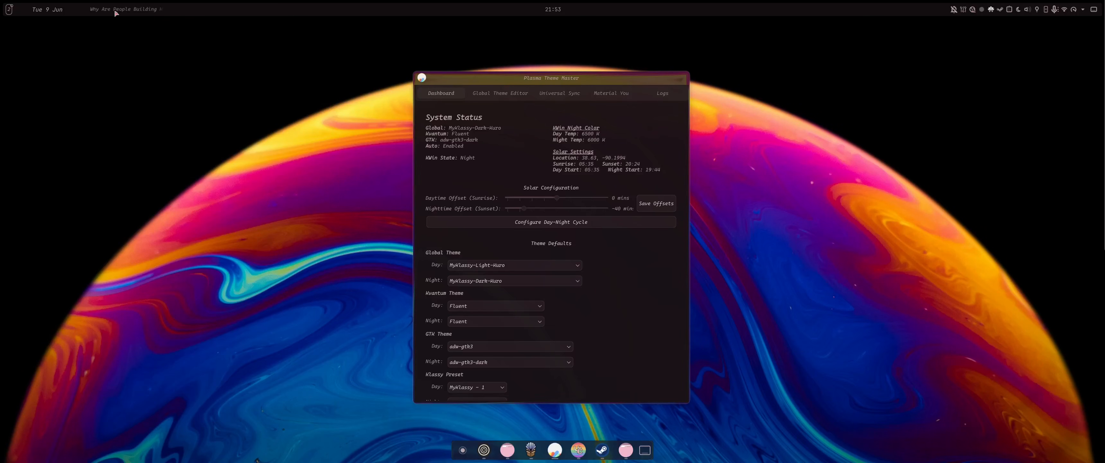
# Look through the file and help commands, view the application's About information, and close it
pyautogui.click(174, 9)
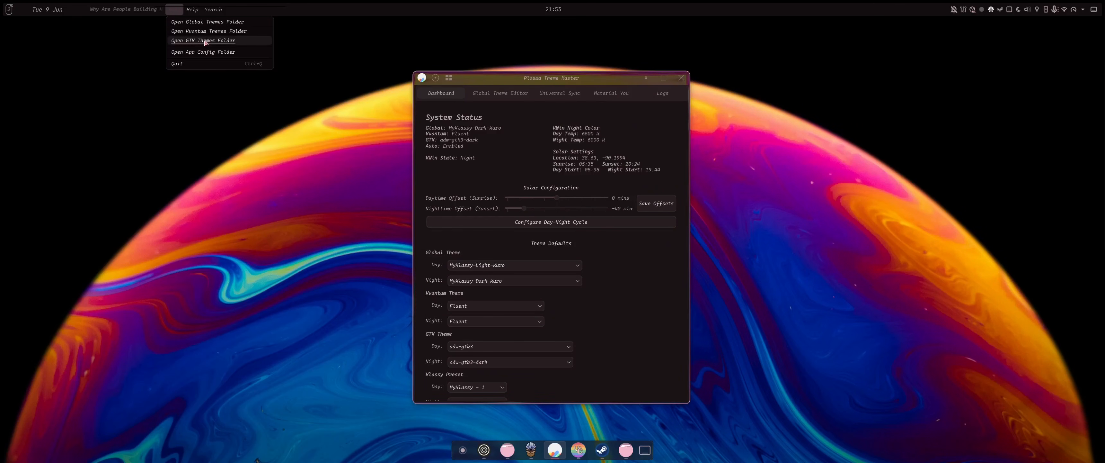
pyautogui.click(196, 13)
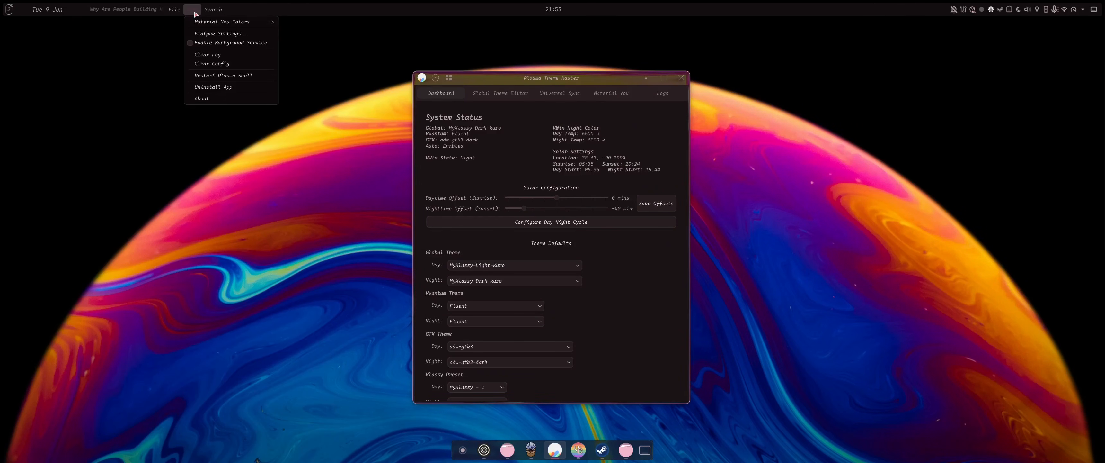
pyautogui.click(217, 97)
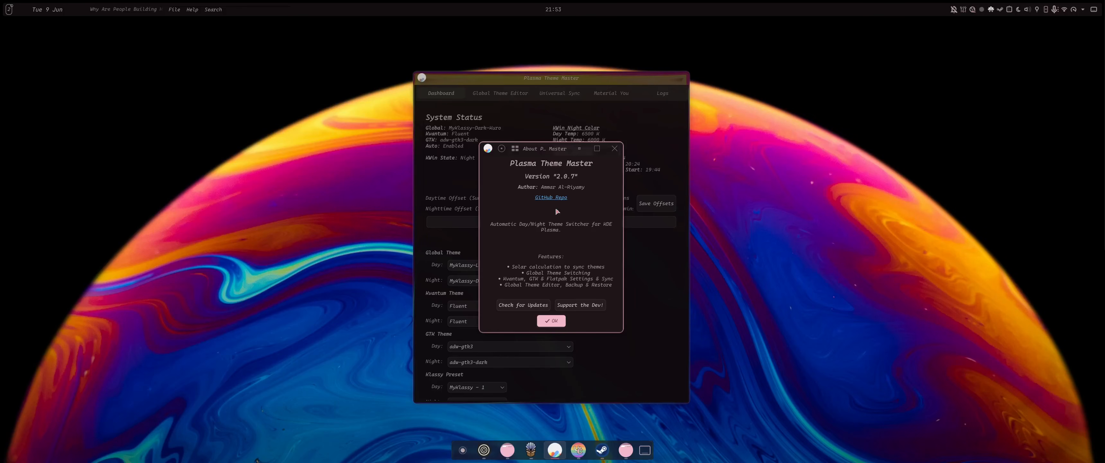
pyautogui.moveTo(545, 152); pyautogui.dragTo(560, 135)
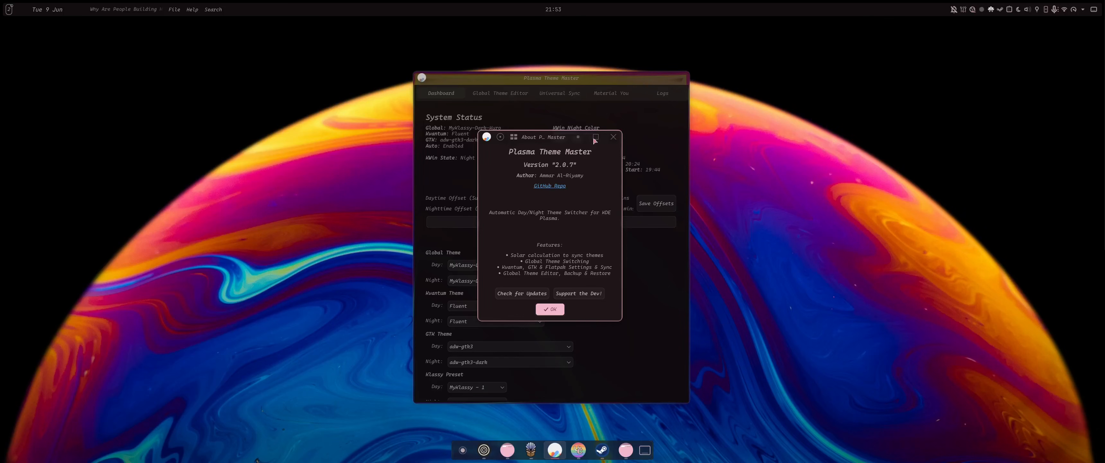
pyautogui.click(550, 309)
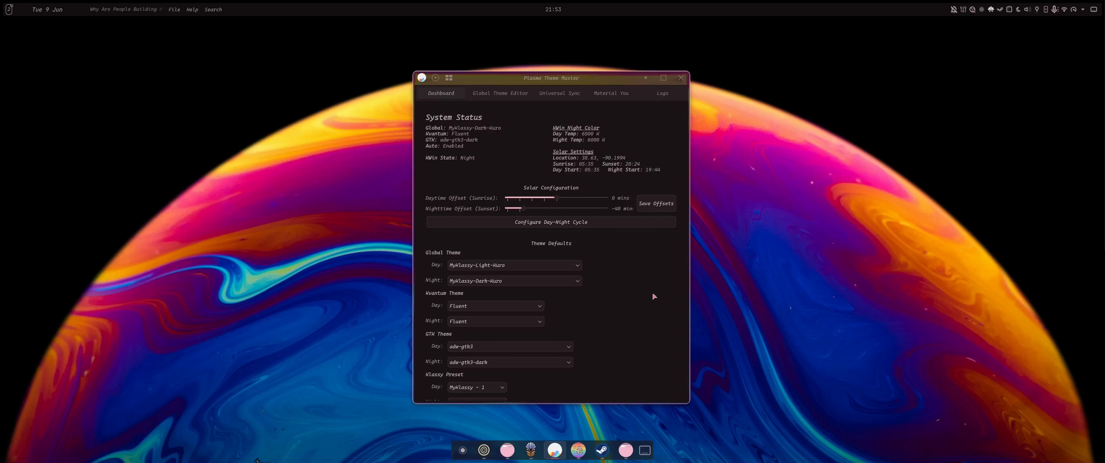
# Open Kvantum Manager and move its window beside the theme defaults
pyautogui.scroll(-3, 654, 297)
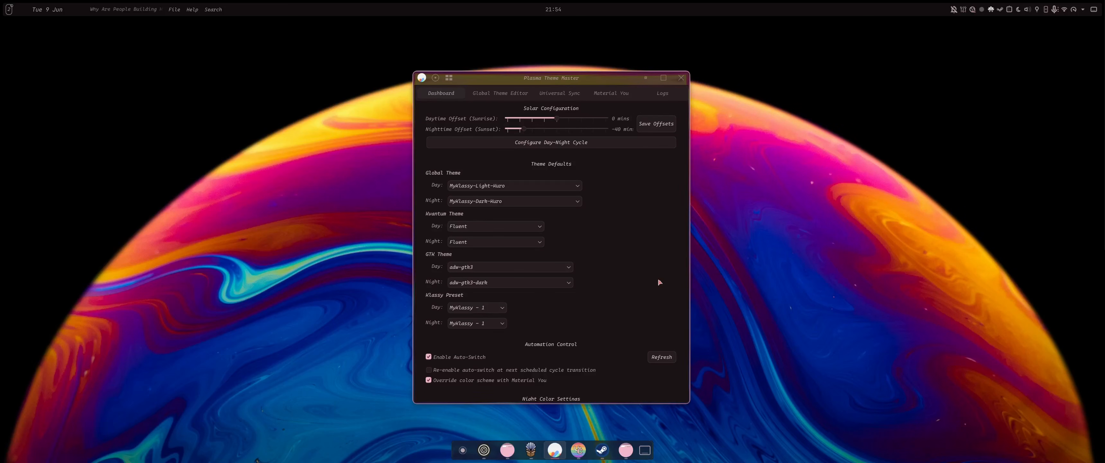
pyautogui.scroll(-1, 658, 281)
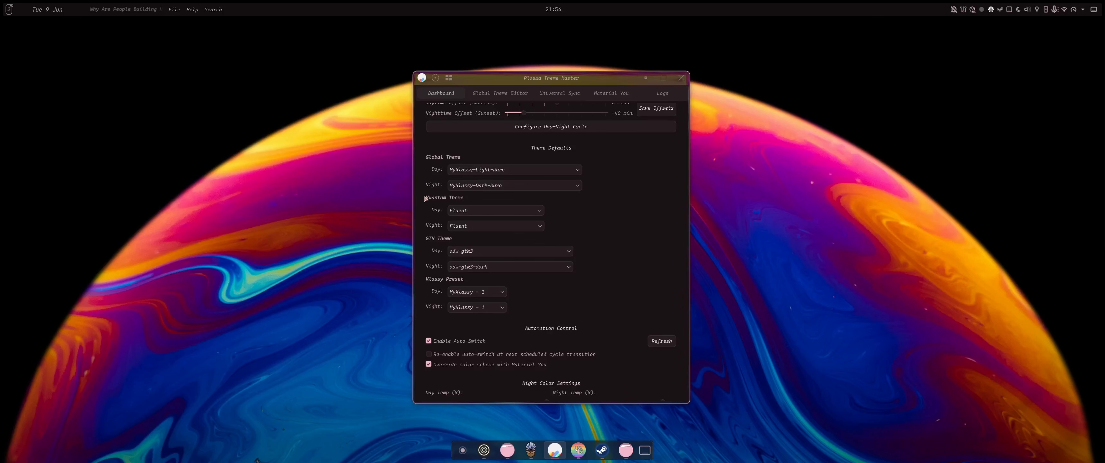
pyautogui.hotkey('alt', 'space')
pyautogui.write('k')
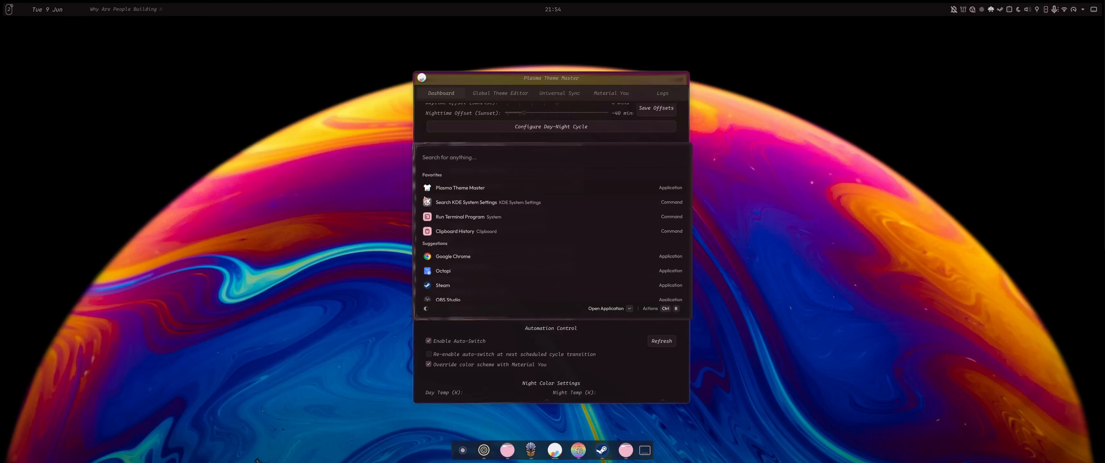
pyautogui.write('van')
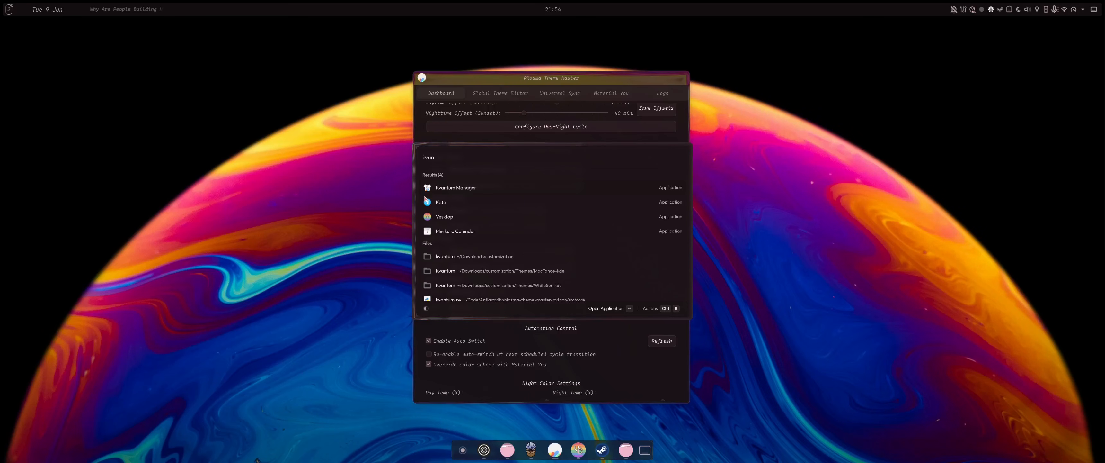
pyautogui.press('Return')
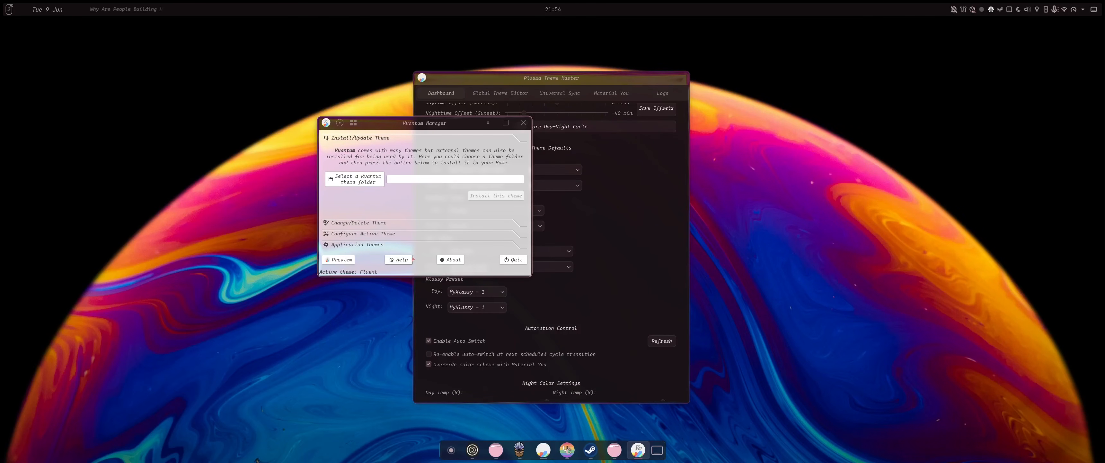
pyautogui.moveTo(421, 205); pyautogui.dragTo(730, 224)
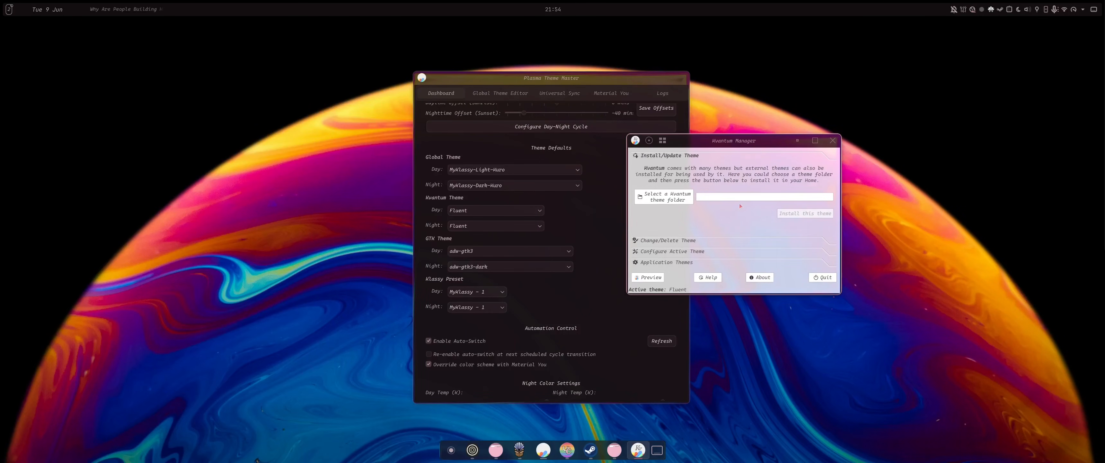
# View the active theme's configuration in Kvantum Manager and apply the Fluent-teal theme
pyautogui.click(730, 240)
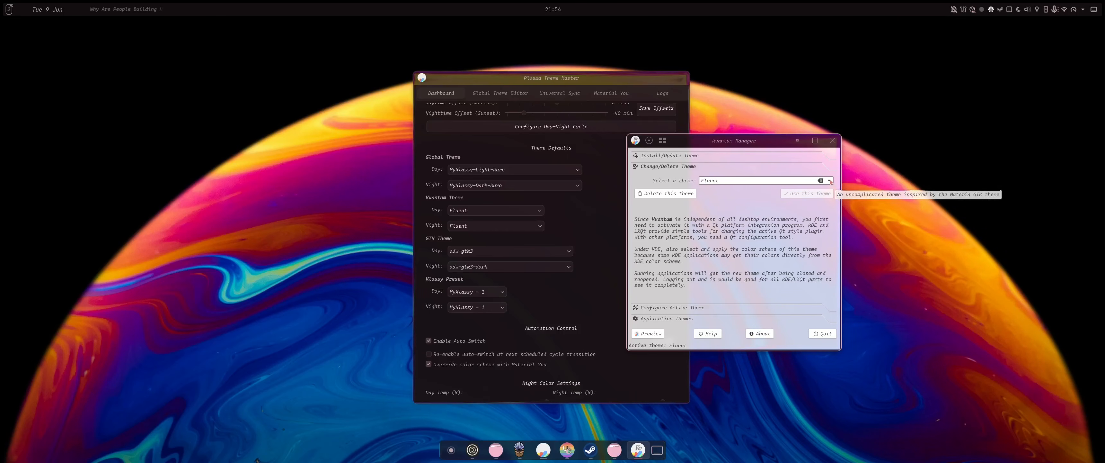
pyautogui.click(674, 310)
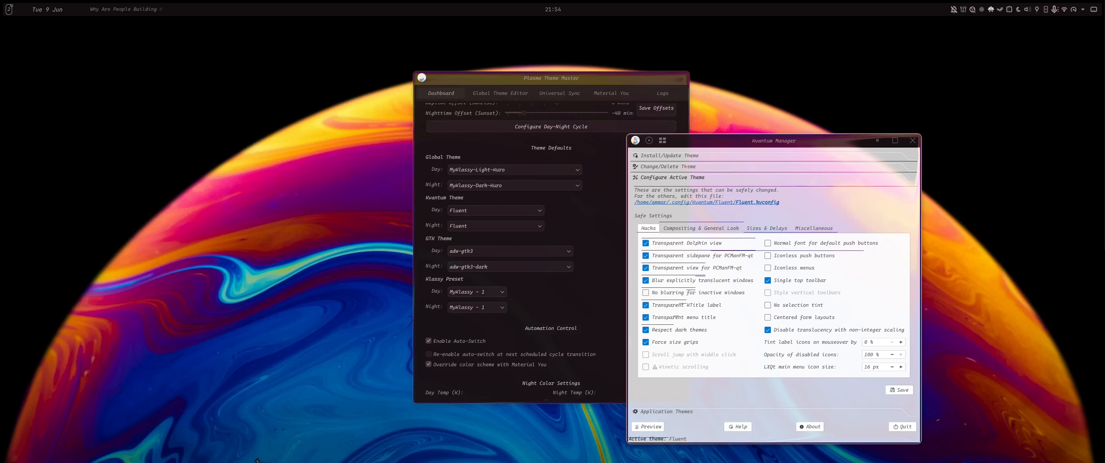
pyautogui.click(726, 167)
pyautogui.click(909, 181)
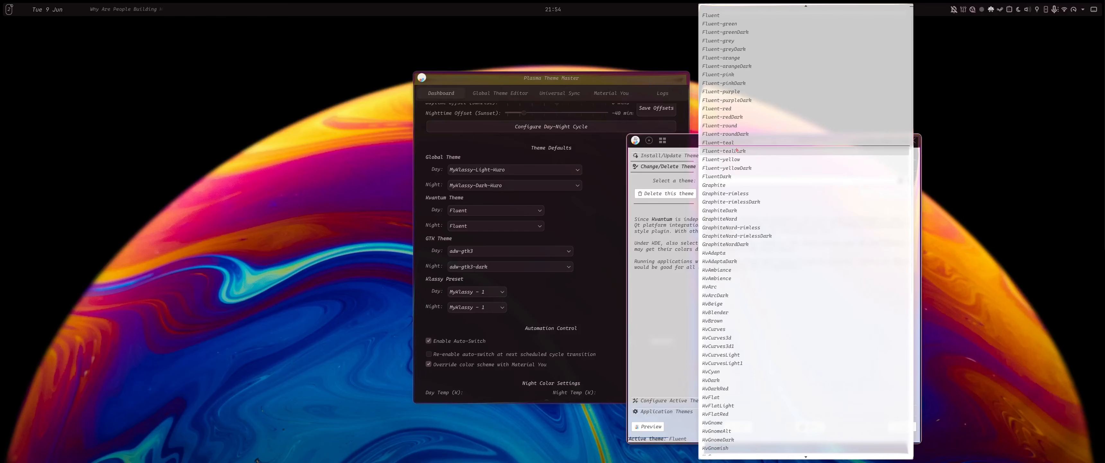
pyautogui.click(706, 192)
pyautogui.click(887, 193)
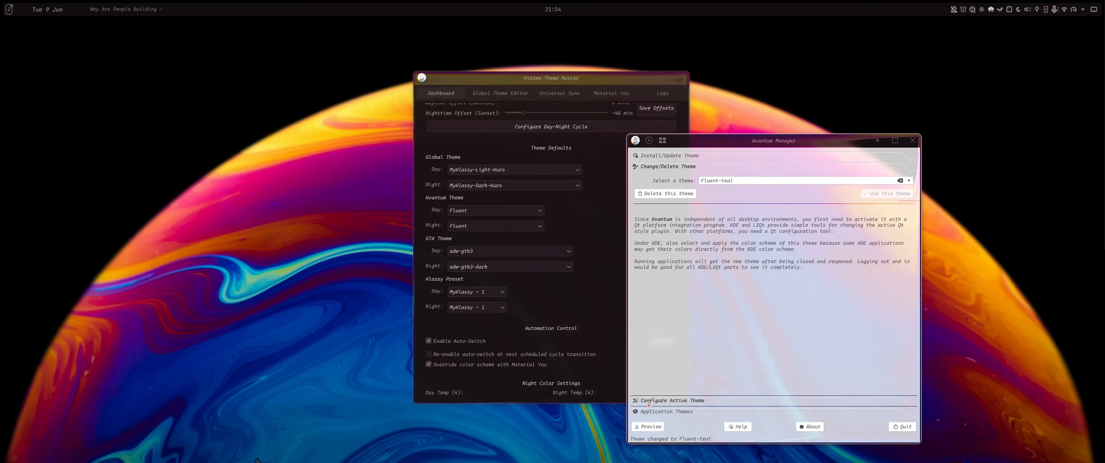
# Check the active theme's configuration, apply the GraphiteDark theme, and quit Kvantum Manager
pyautogui.click(678, 400)
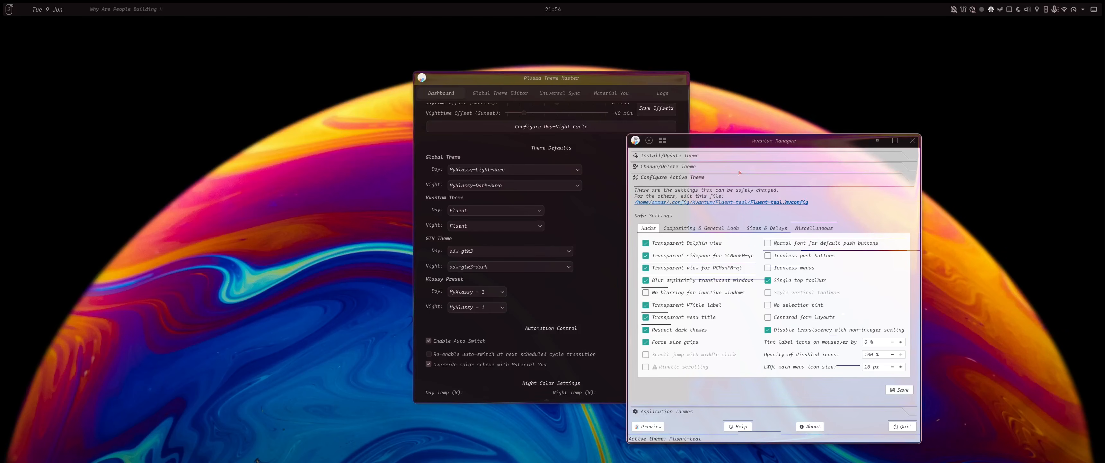
pyautogui.click(905, 166)
pyautogui.click(908, 180)
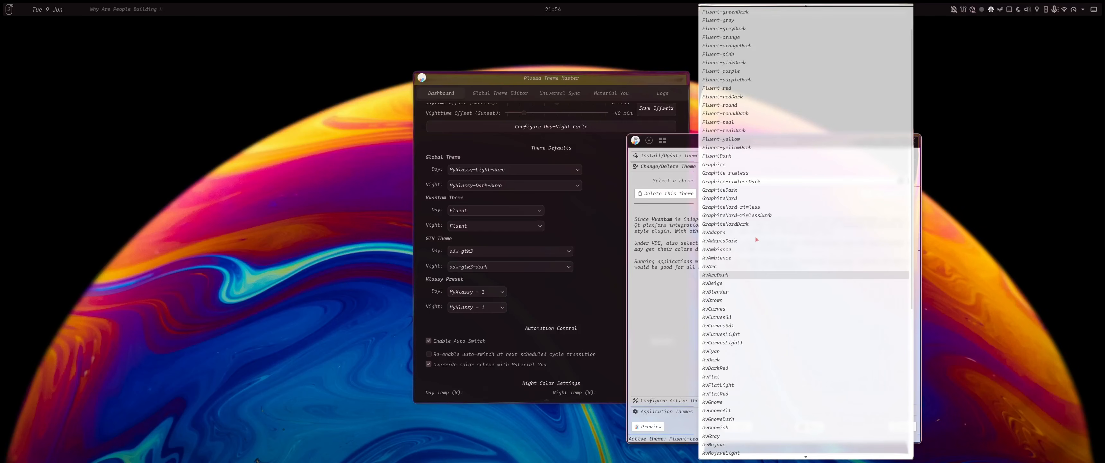
pyautogui.click(730, 192)
pyautogui.click(885, 196)
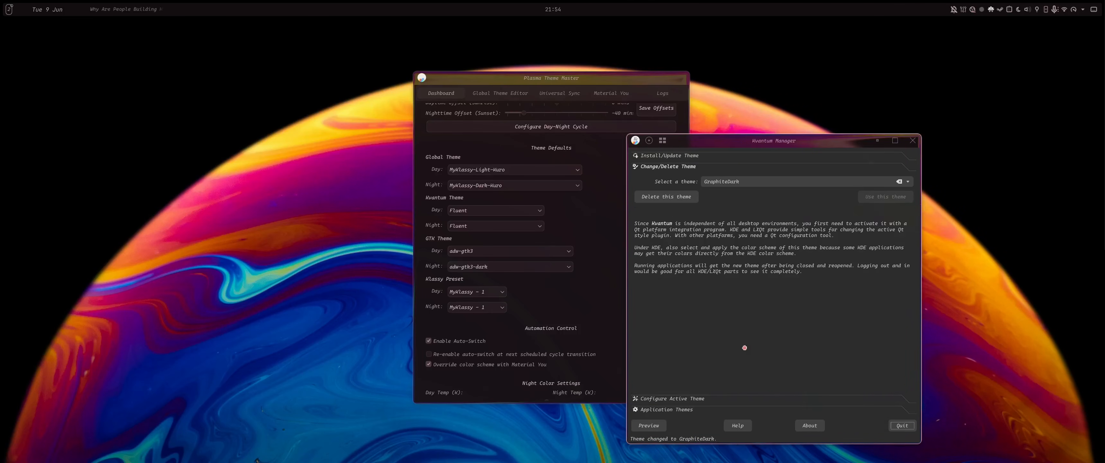
pyautogui.moveTo(744, 348); pyautogui.dragTo(705, 331)
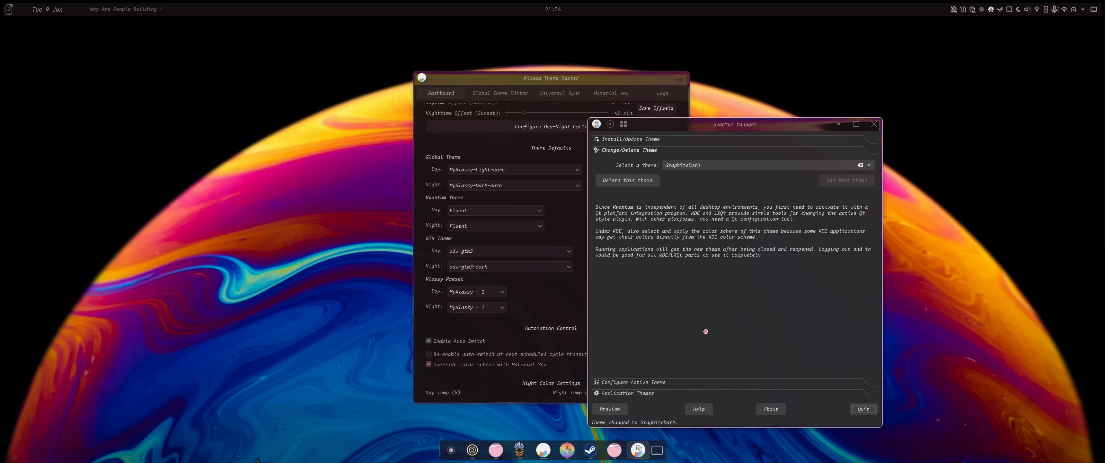
pyautogui.click(862, 408)
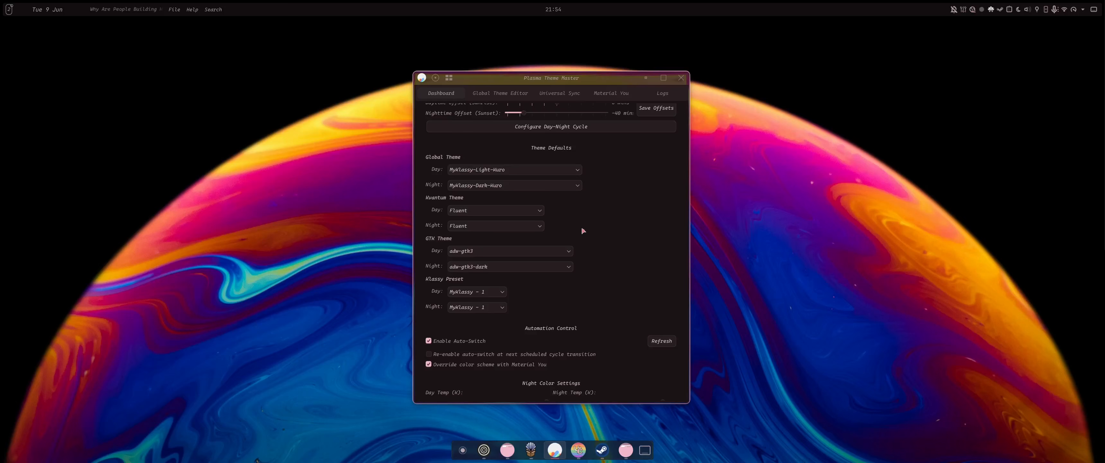
pyautogui.scroll(2, 624, 257)
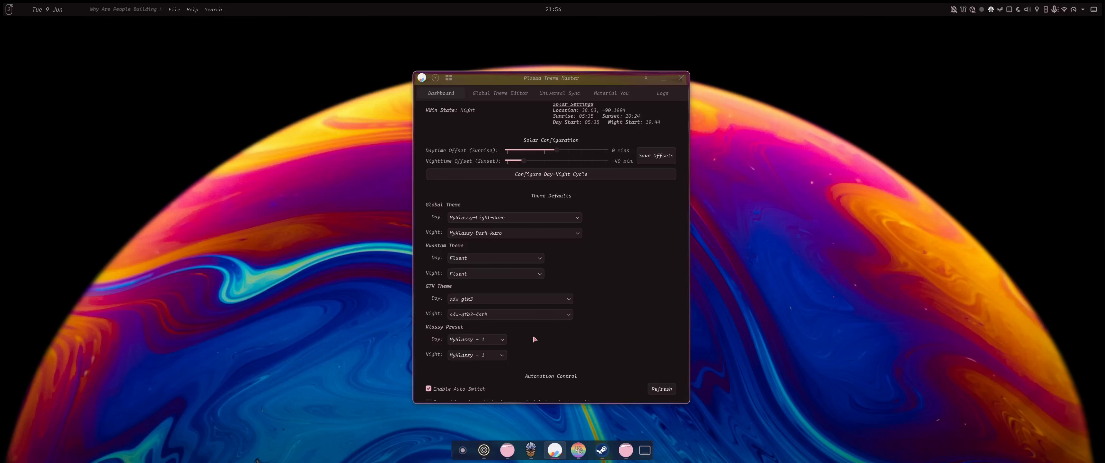
pyautogui.moveTo(601, 83); pyautogui.dragTo(569, 82)
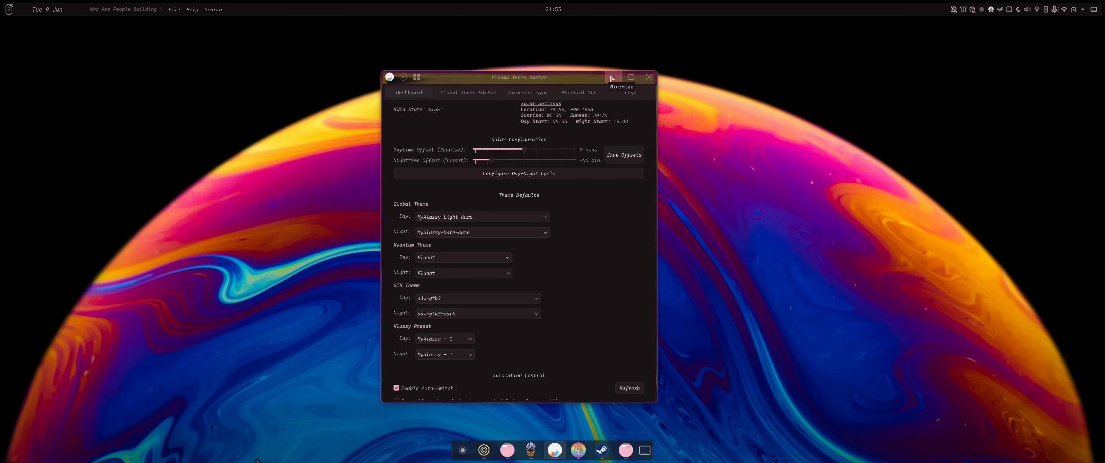
pyautogui.click(738, 254)
pyautogui.click(589, 252)
pyautogui.click(760, 247)
pyautogui.click(596, 243)
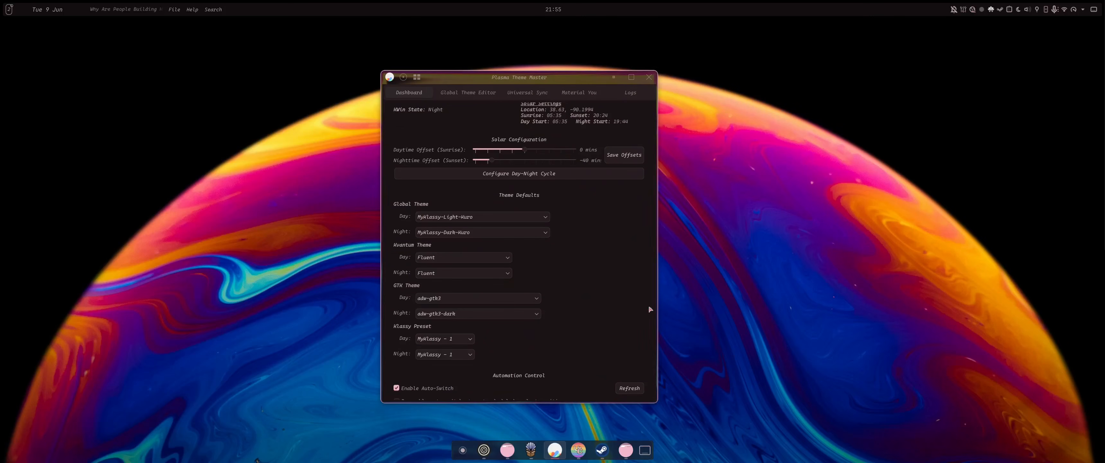
# Open the Day-Night Cycle configuration, review its location-based sunrise and sunset settings, and close it
pyautogui.scroll(2, 571, 276)
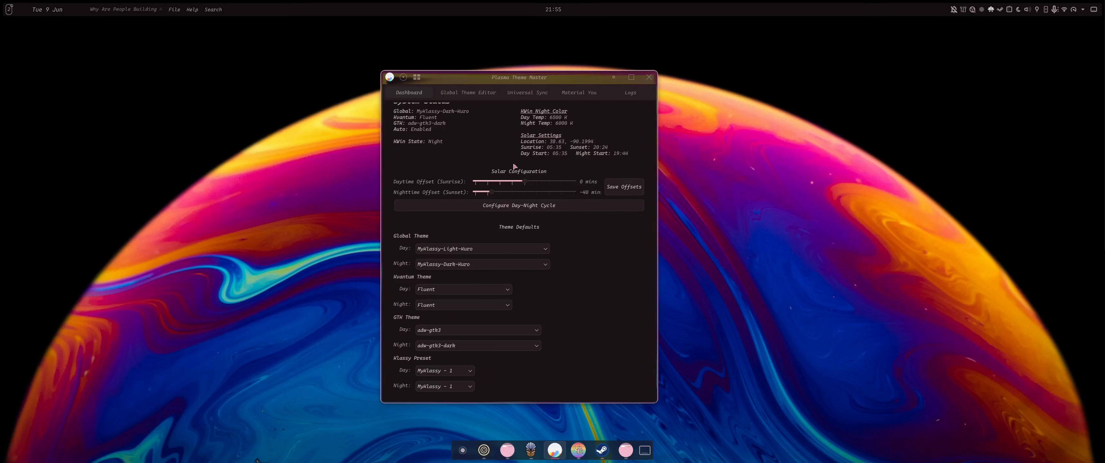
pyautogui.click(499, 206)
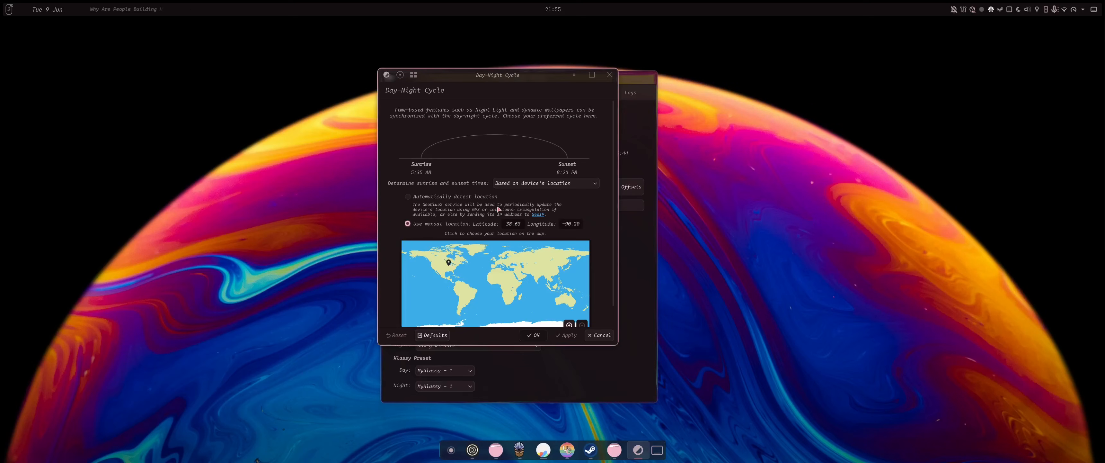
pyautogui.moveTo(490, 121); pyautogui.dragTo(517, 171)
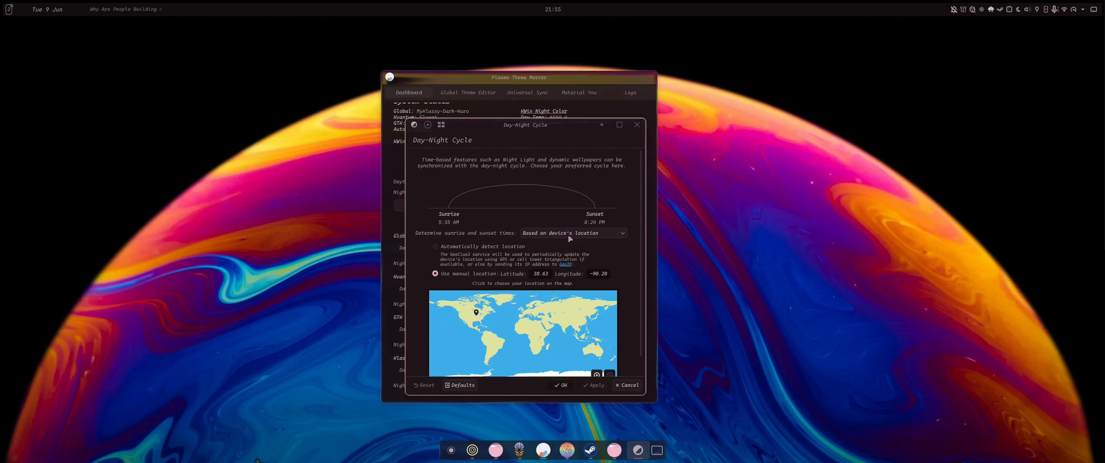
pyautogui.click(637, 124)
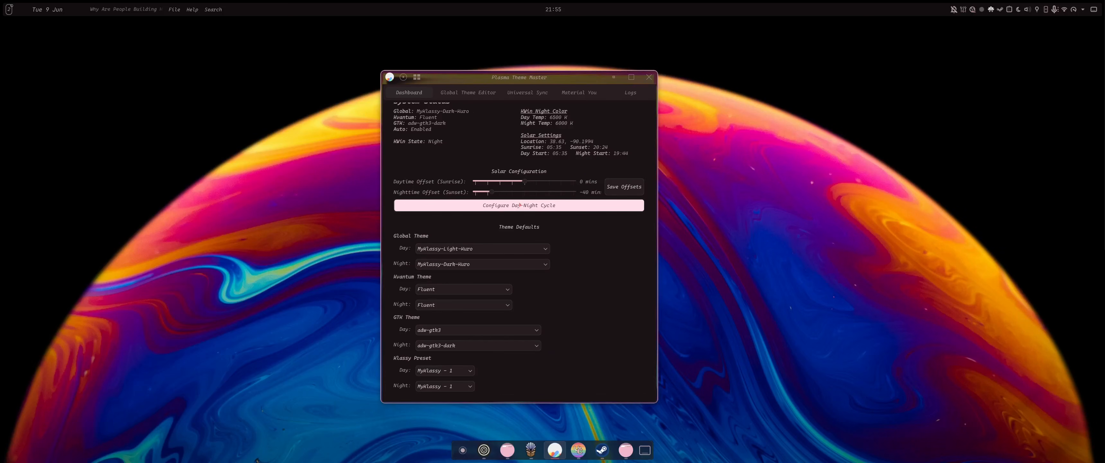
# Try custom sunrise and sunset times in the Day-Night Cycle configuration, switch back to the device's location, and cancel
pyautogui.click(476, 205)
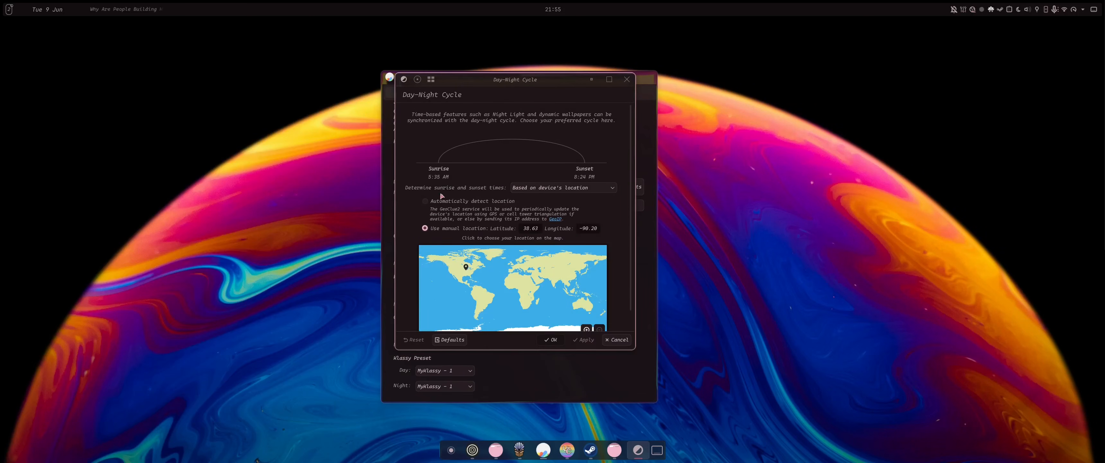
pyautogui.scroll(-2, 609, 201)
pyautogui.click(596, 167)
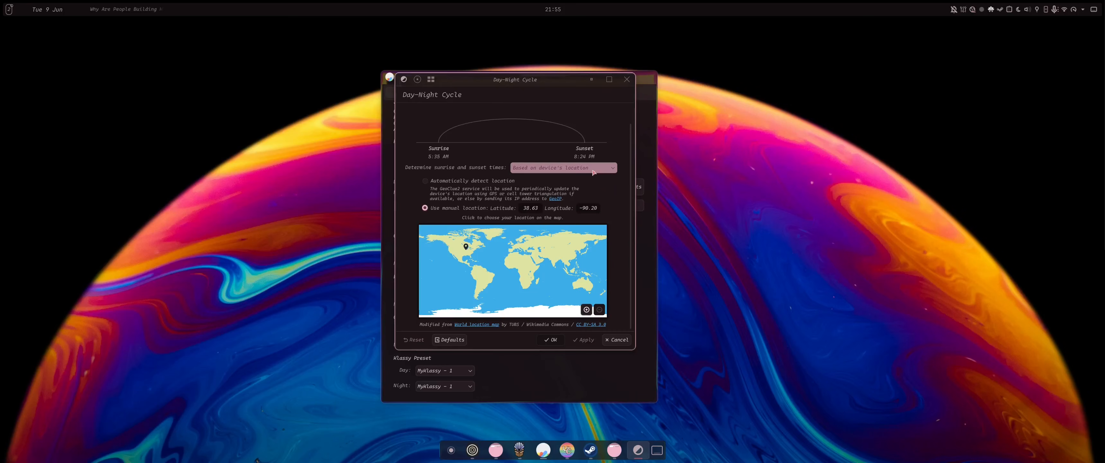
pyautogui.click(558, 189)
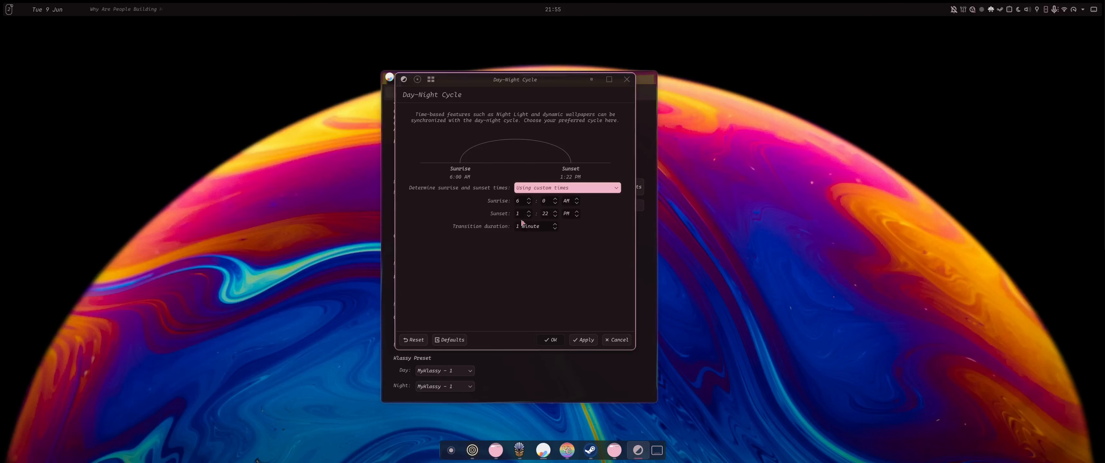
pyautogui.click(566, 189)
pyautogui.click(558, 200)
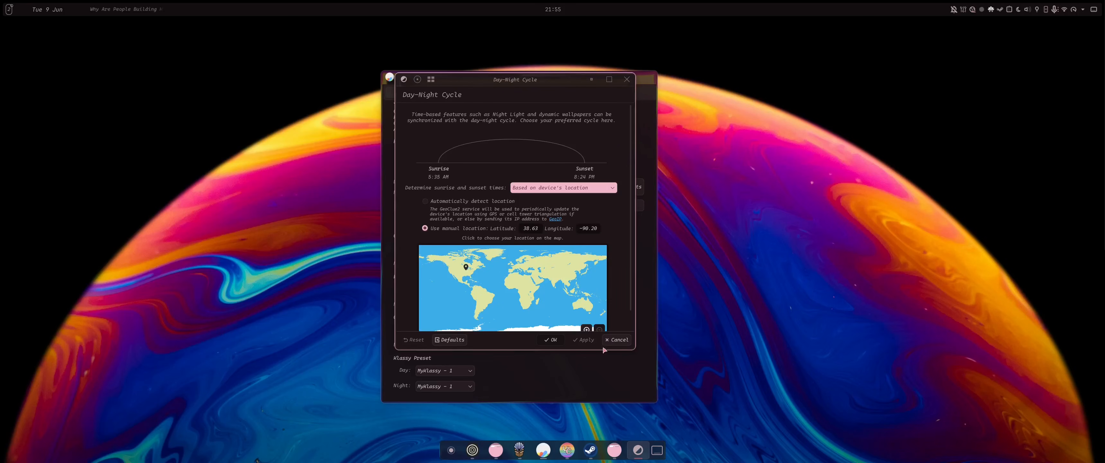
pyautogui.click(617, 341)
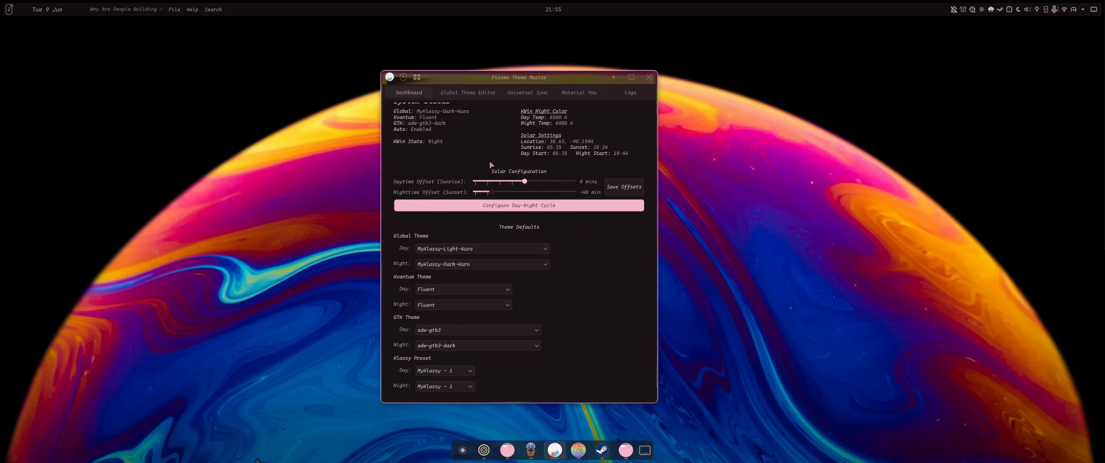
# Set the nighttime (sunset) offset to -30 minutes and save the offsets
pyautogui.scroll(1, 482, 164)
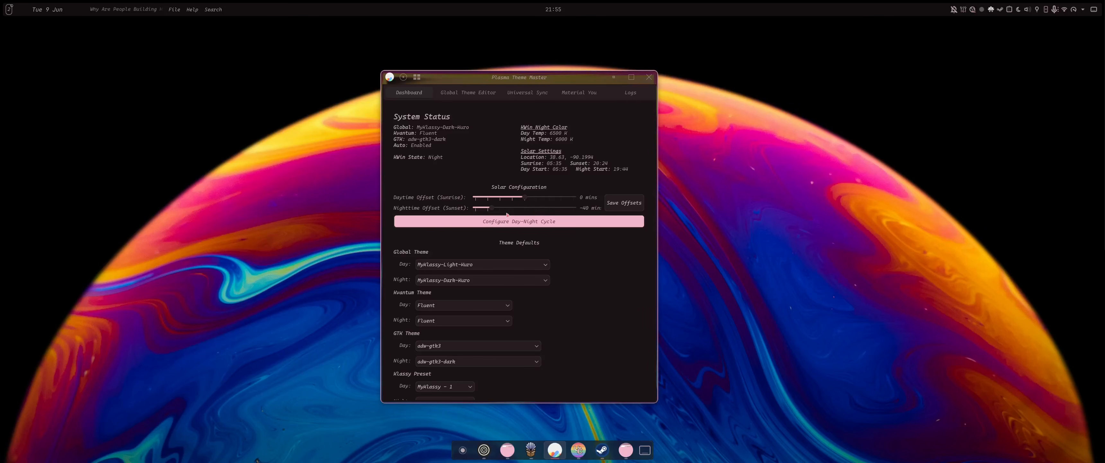
pyautogui.moveTo(490, 208)
pyautogui.mouseDown()
pyautogui.moveTo(528, 210)
pyautogui.moveTo(501, 209)
pyautogui.mouseUp()
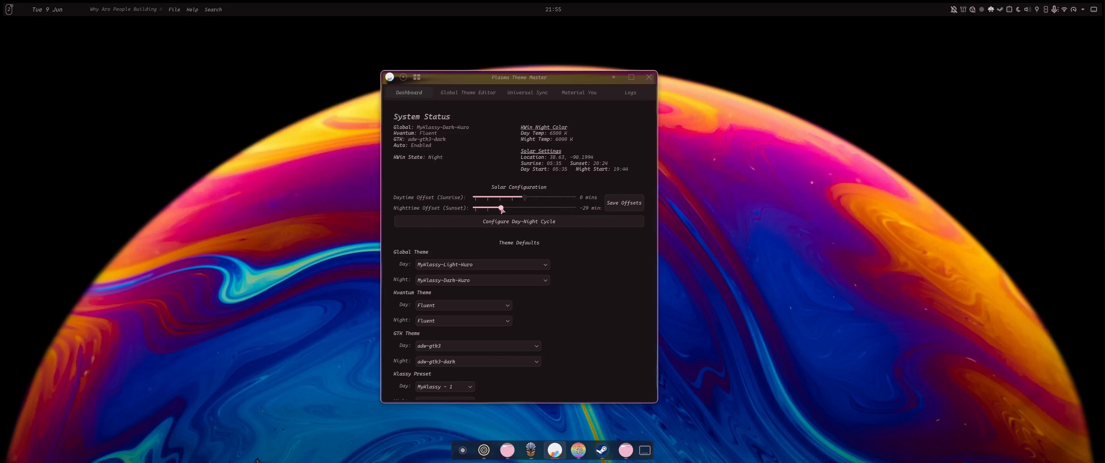
pyautogui.click(628, 206)
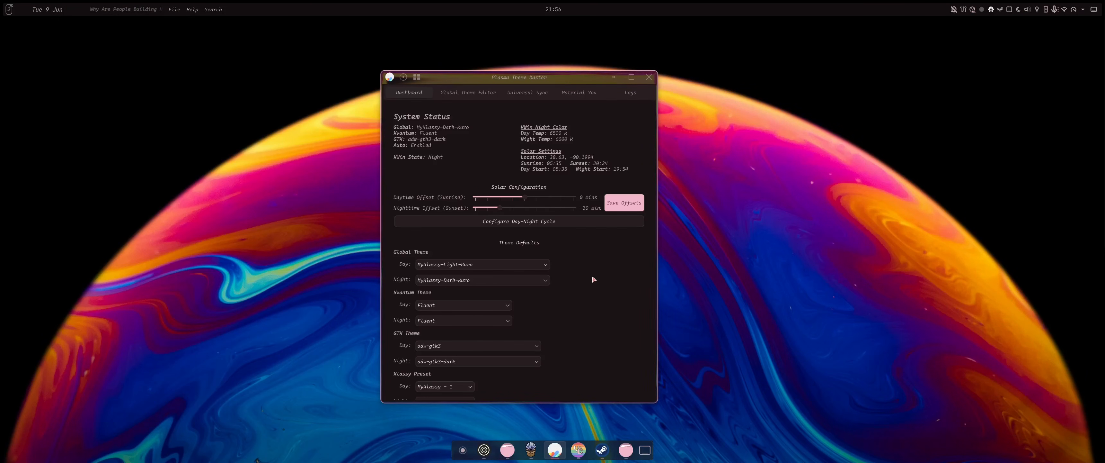
# Turn on re-enabling auto-switch at the next scheduled cycle transition in the automation controls, and force day mode
pyautogui.scroll(-2, 600, 264)
pyautogui.scroll(-3, 618, 258)
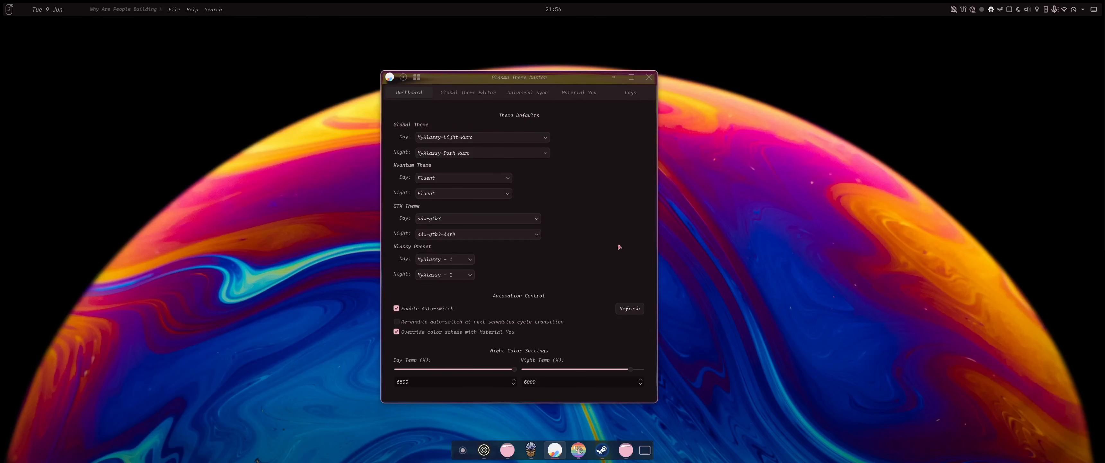
pyautogui.scroll(1, 616, 282)
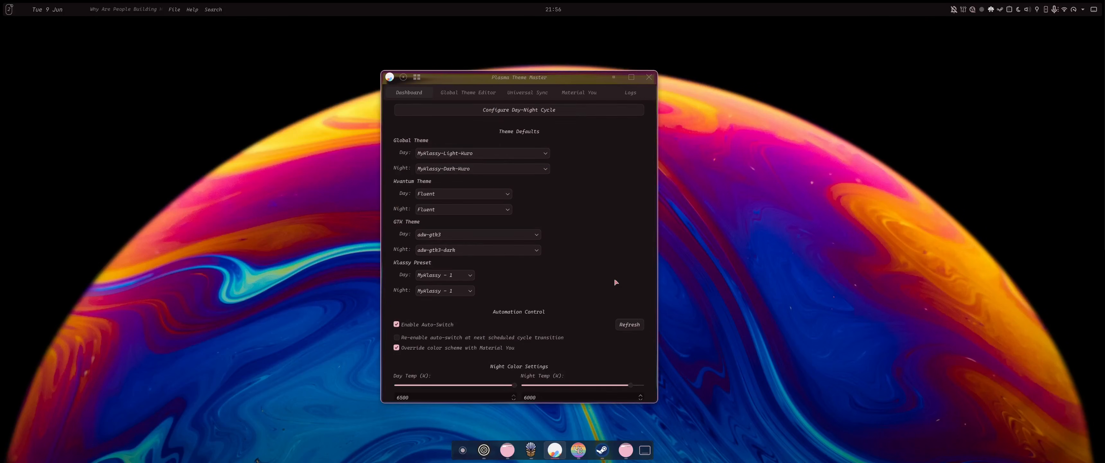
pyautogui.scroll(-3, 599, 290)
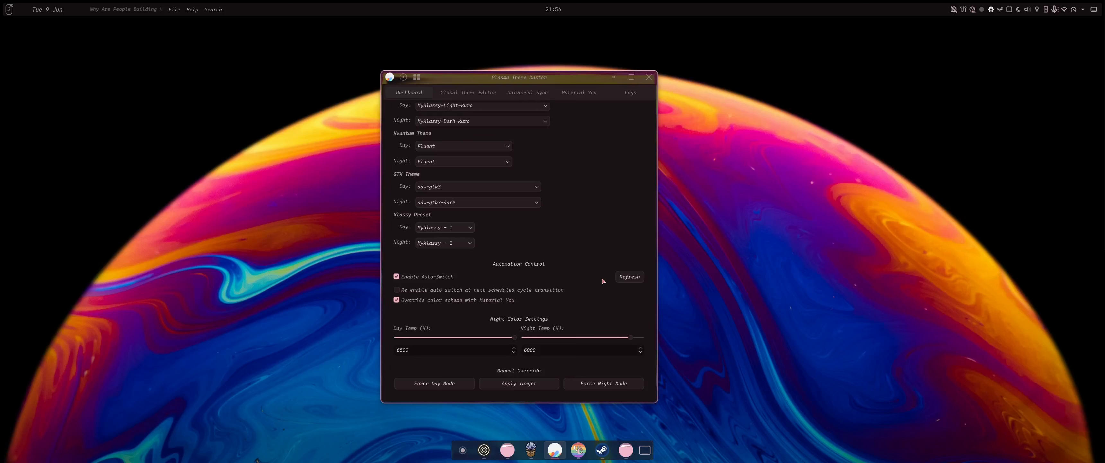
pyautogui.moveTo(602, 227); pyautogui.dragTo(628, 220)
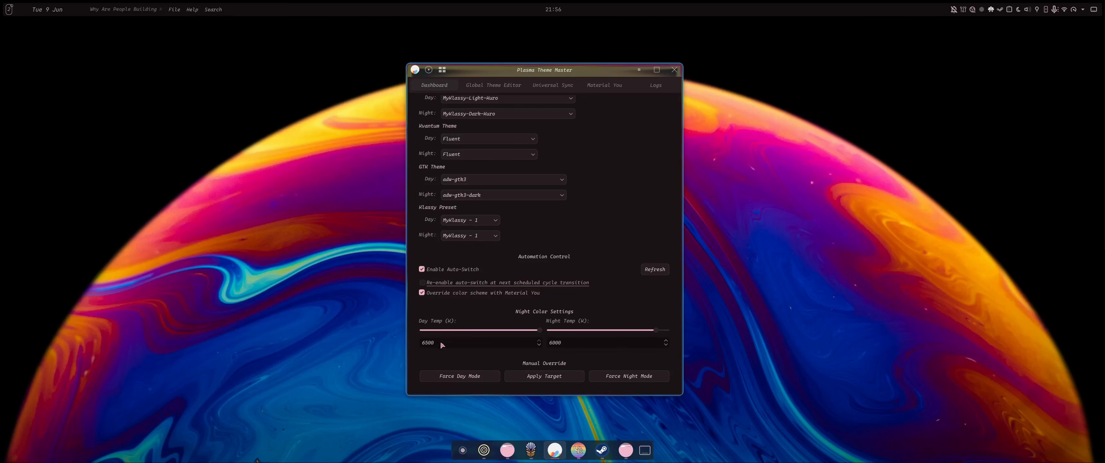
pyautogui.click(422, 284)
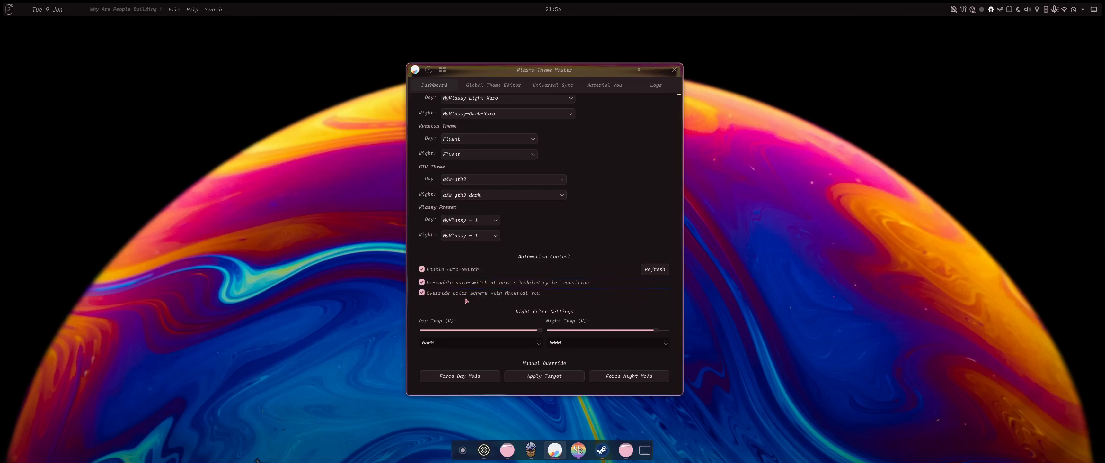
pyautogui.click(466, 377)
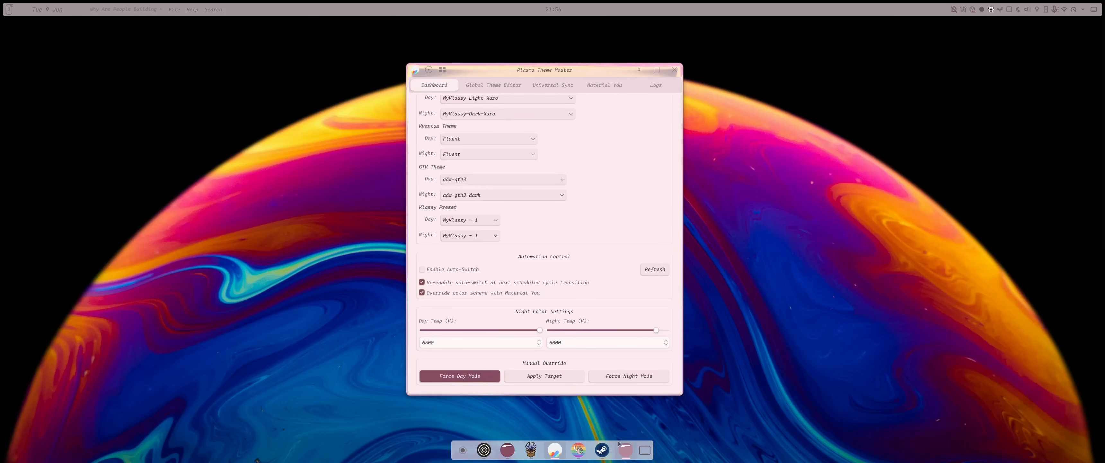
# Check how the Files and Discord windows look in day mode, minimizing each one after viewing
pyautogui.click(627, 450)
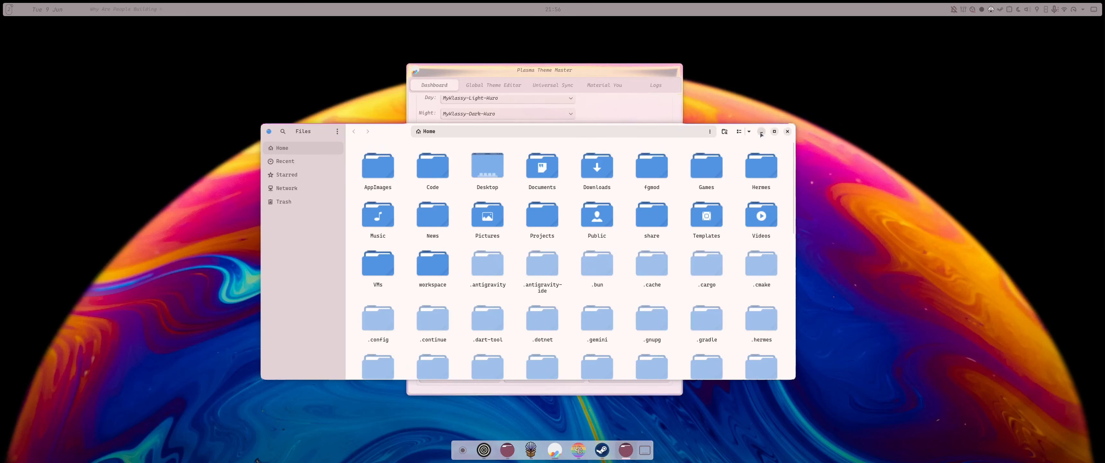
pyautogui.click(761, 131)
pyautogui.click(578, 449)
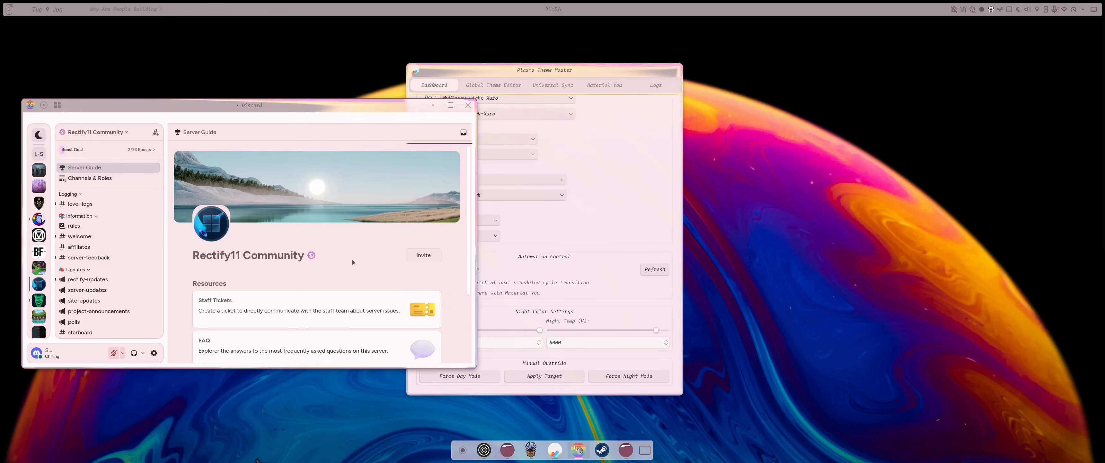
pyautogui.click(433, 105)
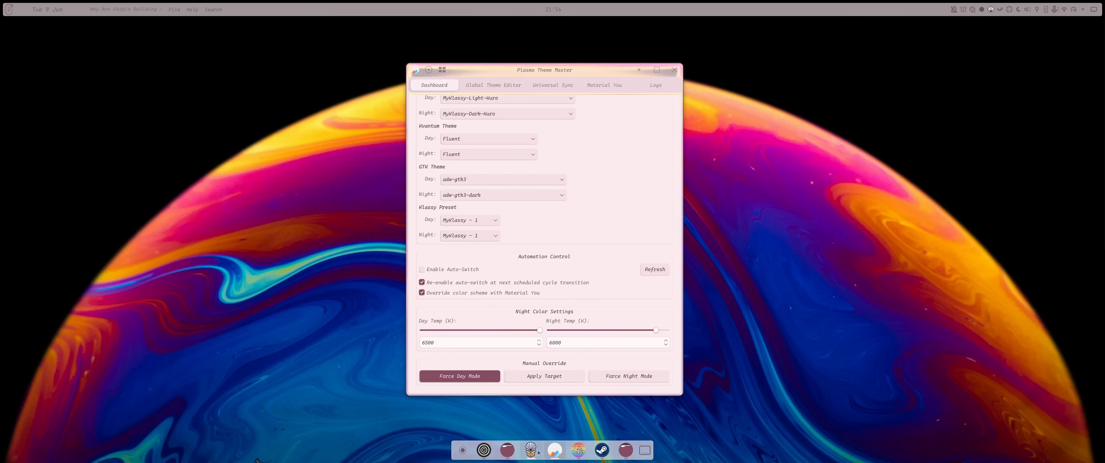
# Inspect the web browser's theming on the plasma-theme-master repository page, and minimize the browser
pyautogui.click(554, 449)
pyautogui.click(554, 449)
pyautogui.click(484, 450)
pyautogui.moveTo(216, 203)
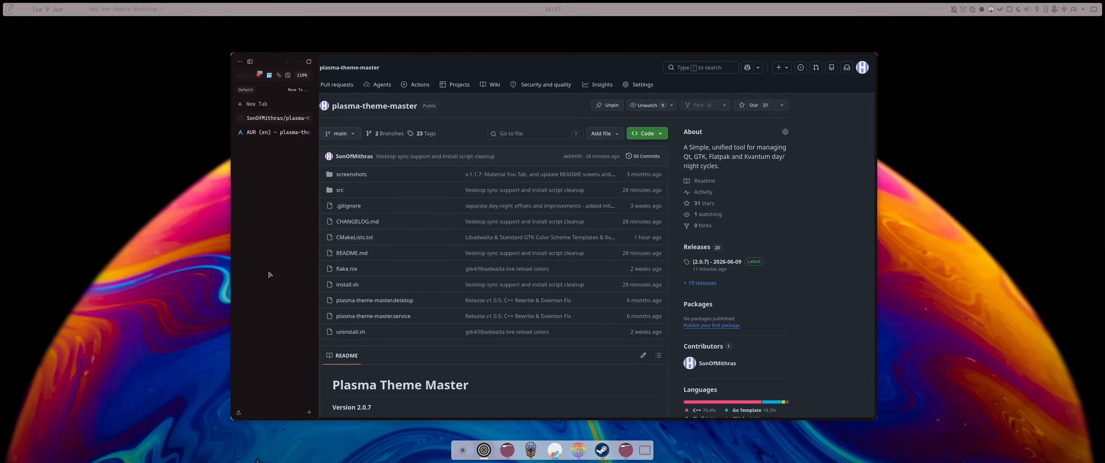
pyautogui.click(486, 452)
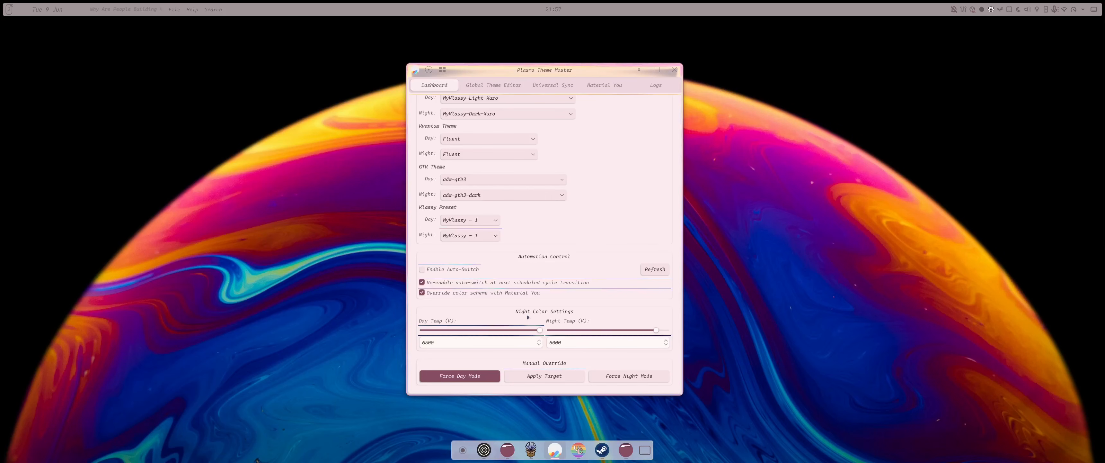
# Open System Settings and find the Night Light page by searching for "night"
pyautogui.press('super+i')
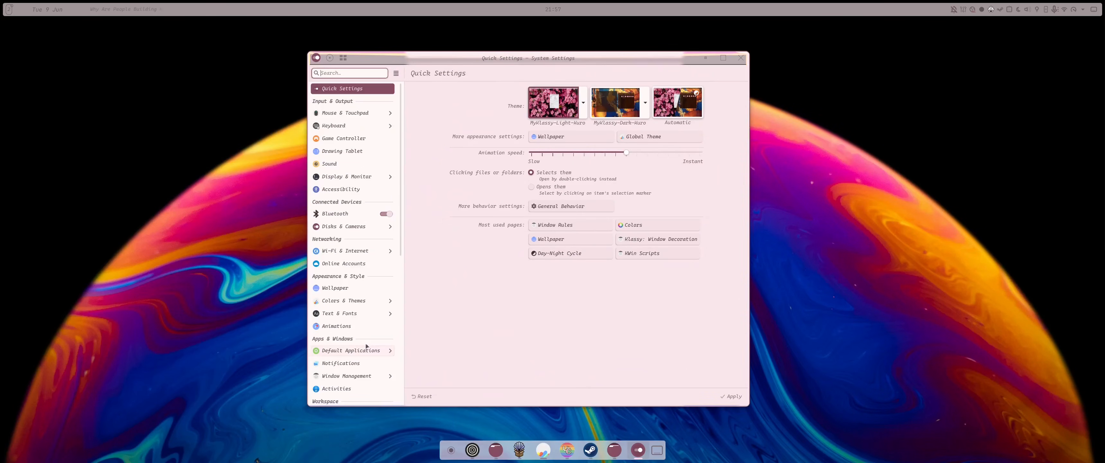
pyautogui.write('nighht')
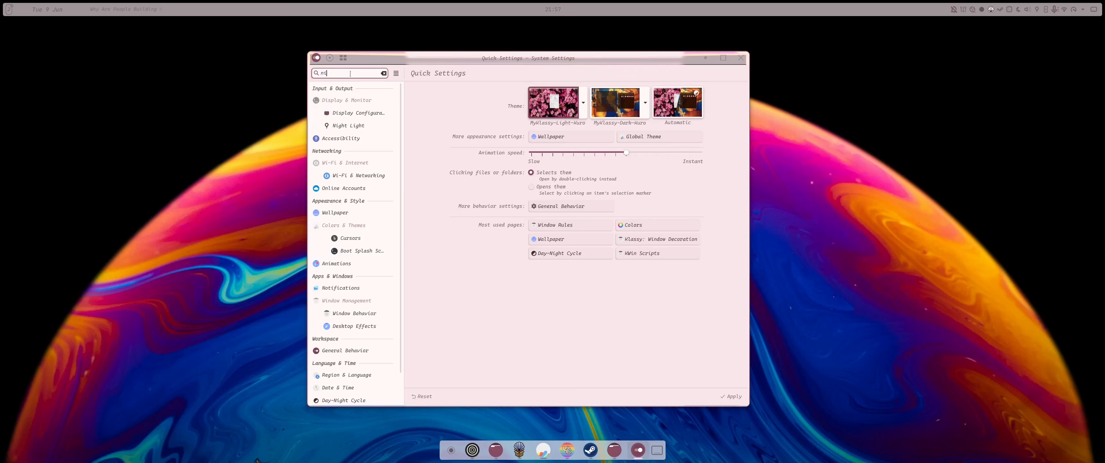
pyautogui.press('BackSpace')
pyautogui.write('t')
pyautogui.press('Down')
pyautogui.press('Down')
pyautogui.press('Return')
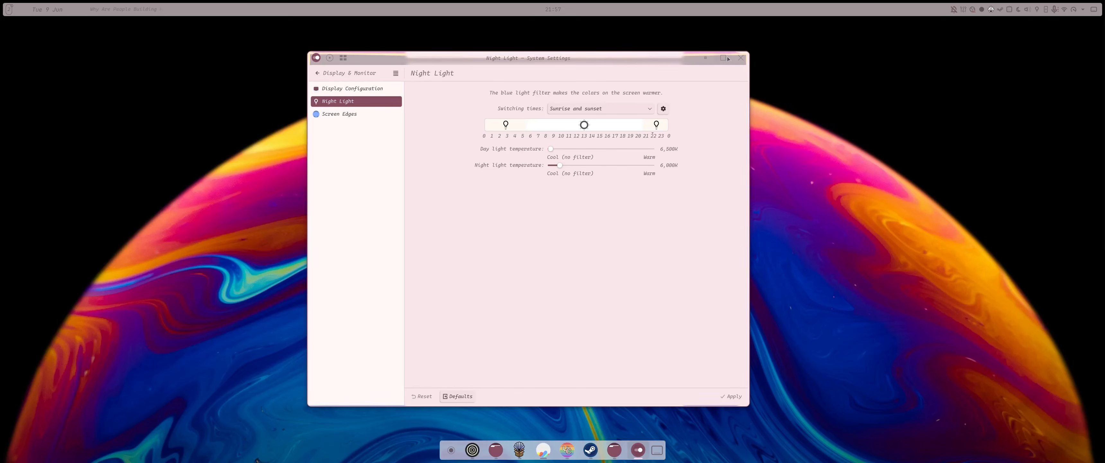
# Compare the Night Light day and night temperatures with the dashboard's Night Color settings, and close System Settings
pyautogui.moveTo(678, 99); pyautogui.dragTo(983, 77)
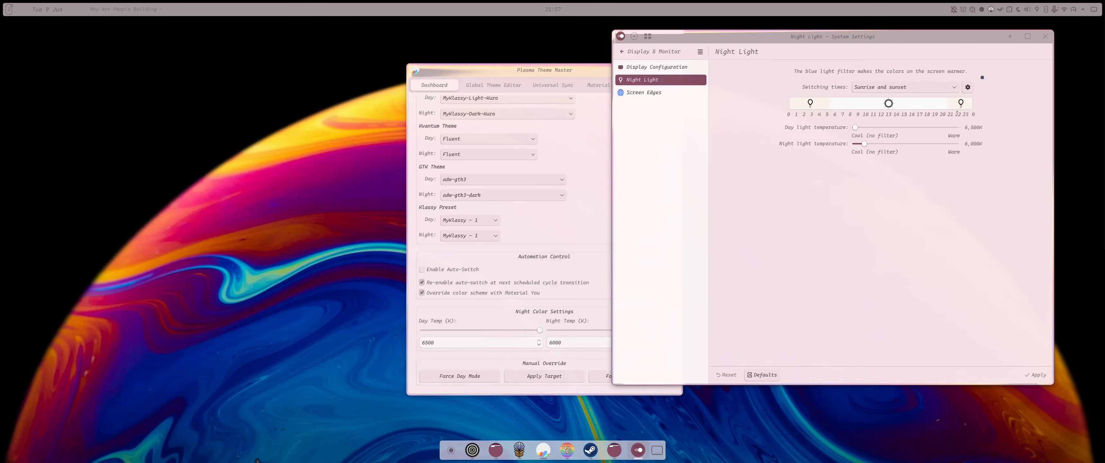
pyautogui.click(918, 254)
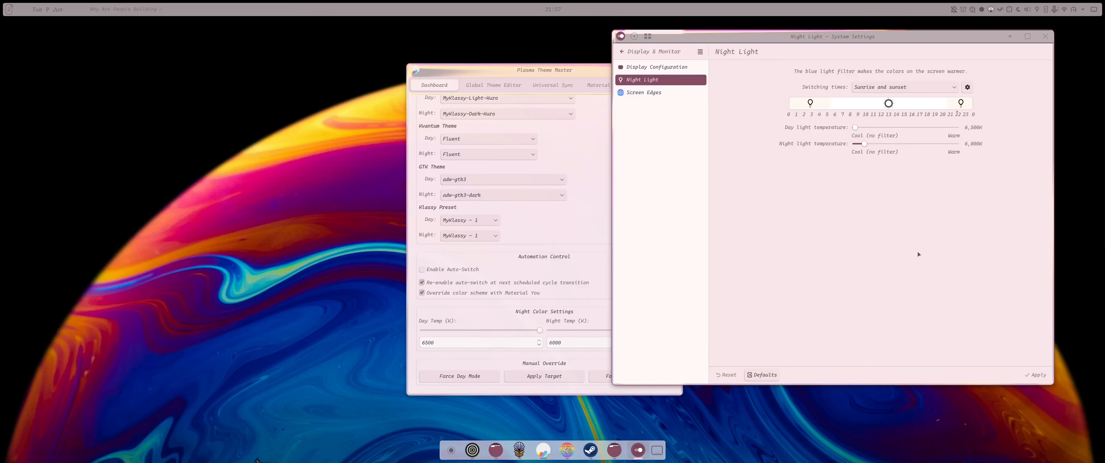
pyautogui.click(1045, 36)
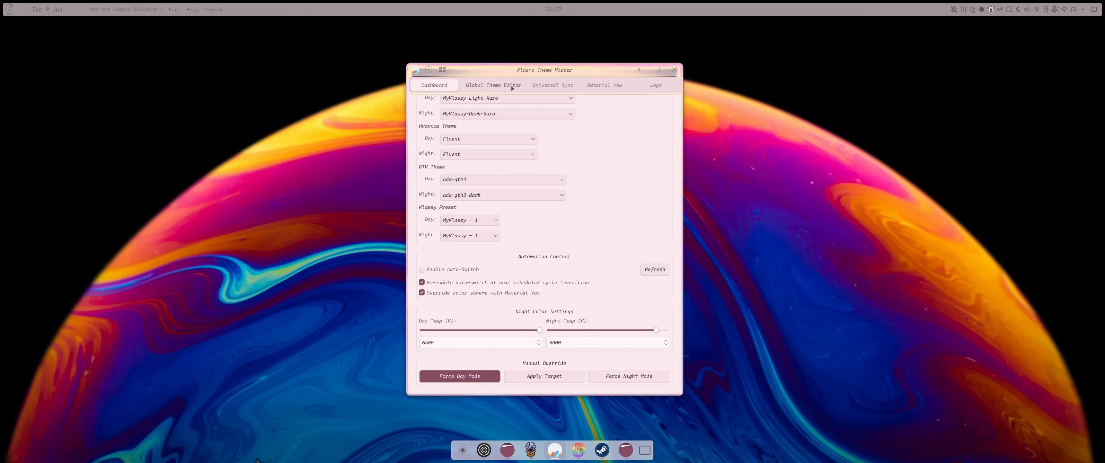
# Show the Global Theme Editor in Plasma Theme Master, and launch Plasma Global Theme Explorer for comparison
pyautogui.scroll(5, 642, 242)
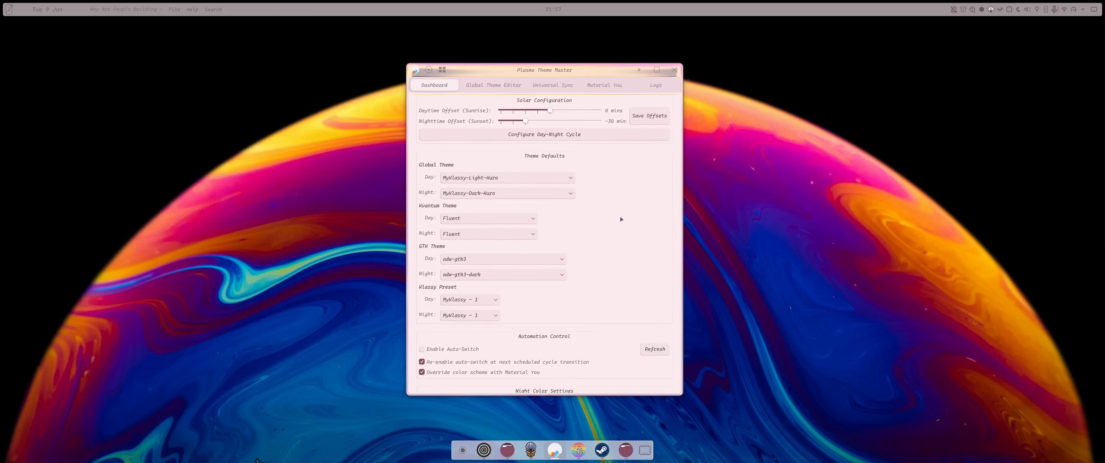
pyautogui.click(494, 85)
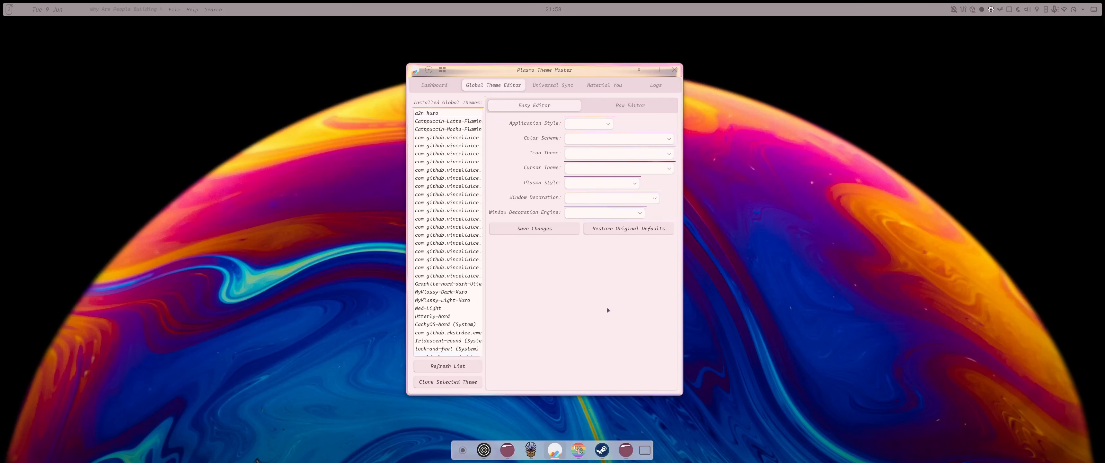
pyautogui.press('super+i')
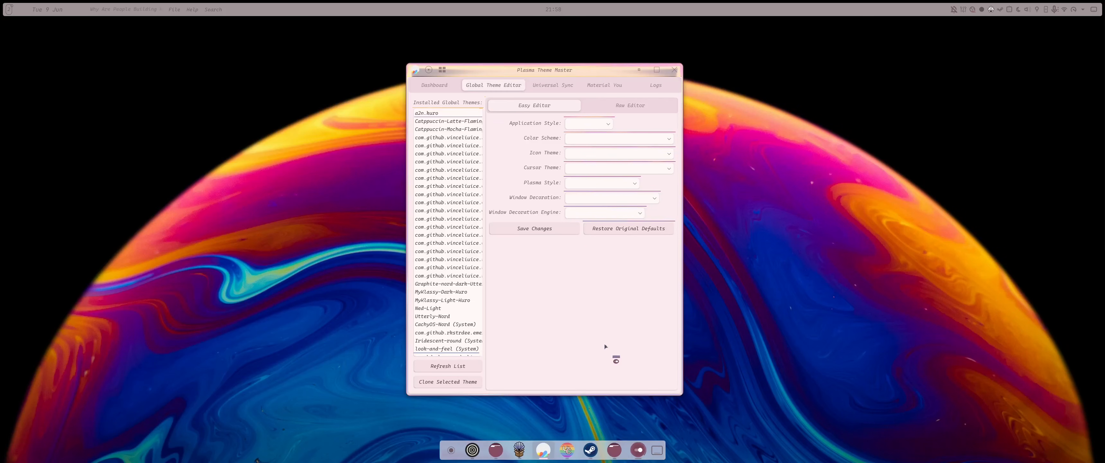
pyautogui.click(817, 114)
pyautogui.press('super')
pyautogui.write('glo')
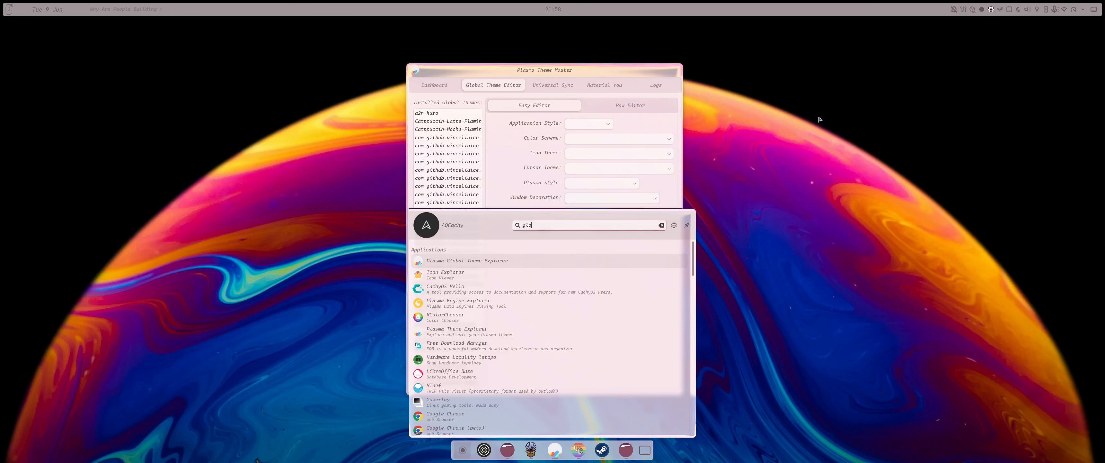
pyautogui.write('ba')
pyautogui.press('Return')
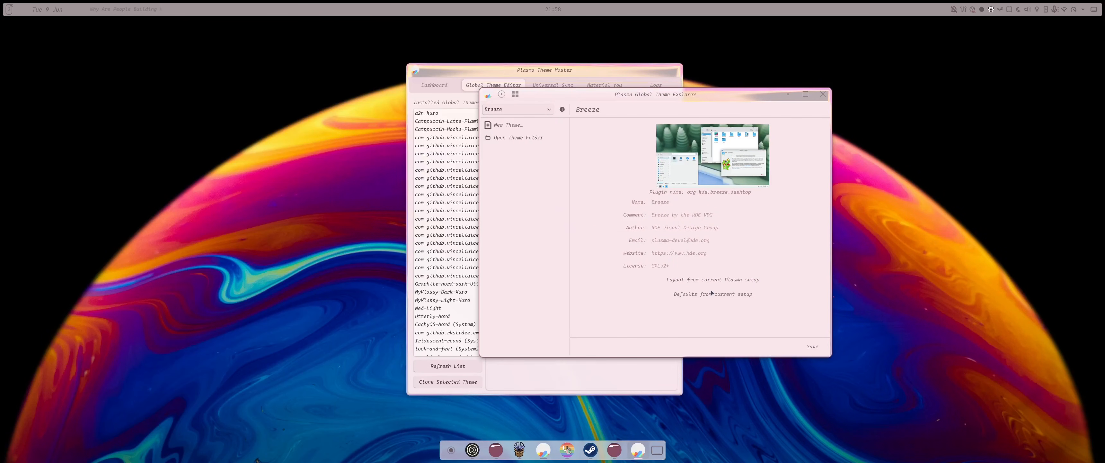
# Look up the KDE Plasma version on the About this System page of System Settings, and close it
pyautogui.press('super+i')
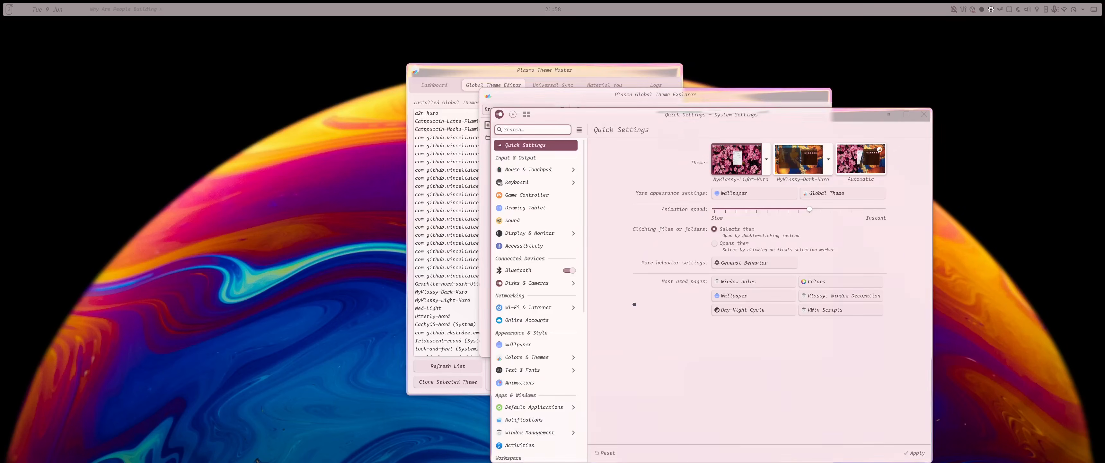
pyautogui.write('abou')
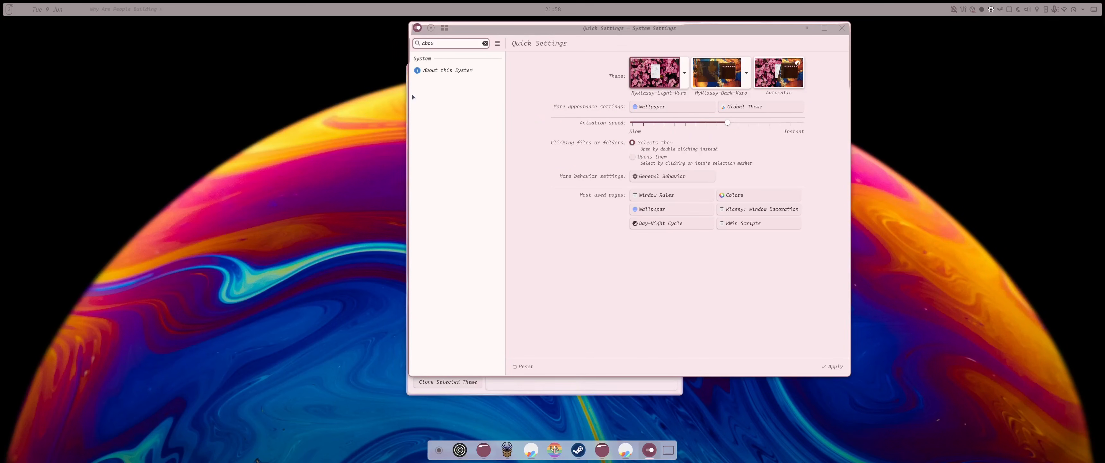
pyautogui.click(432, 73)
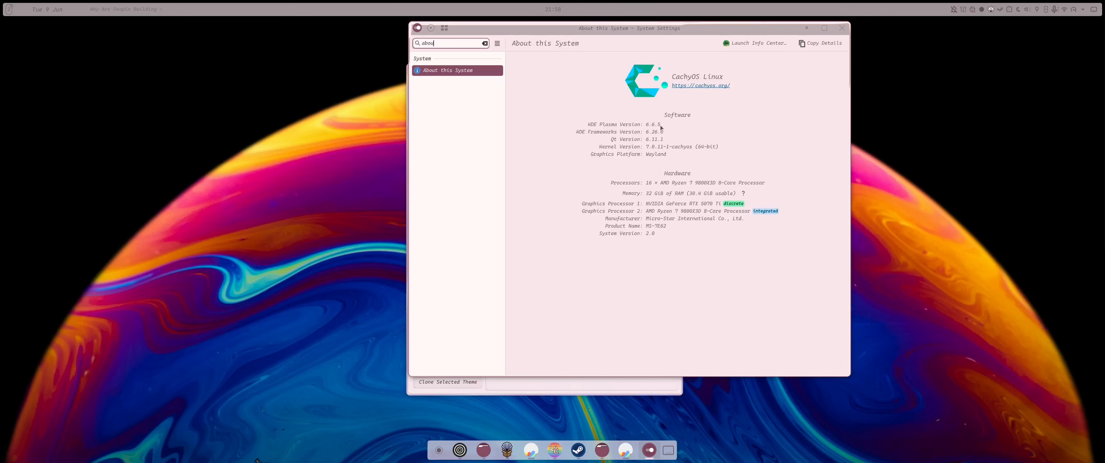
pyautogui.moveTo(659, 124); pyautogui.dragTo(644, 126)
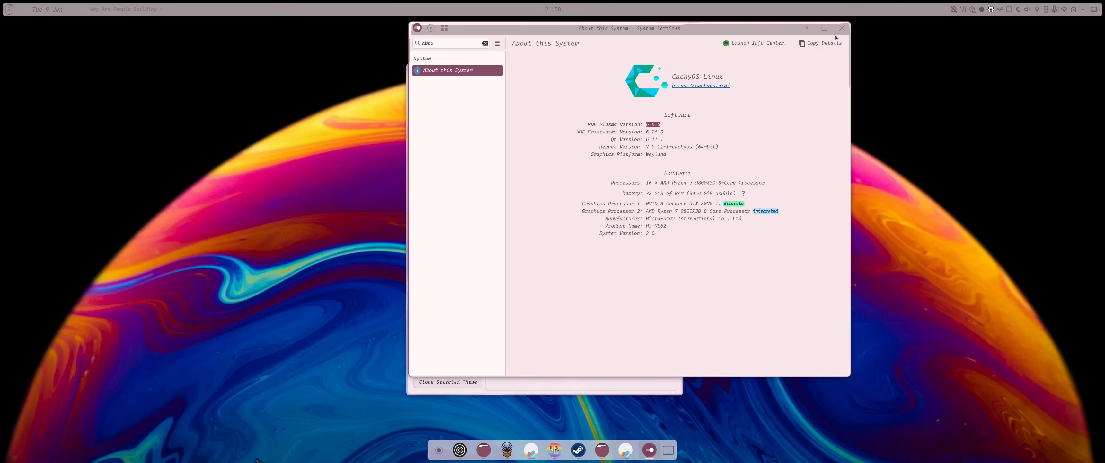
pyautogui.click(842, 27)
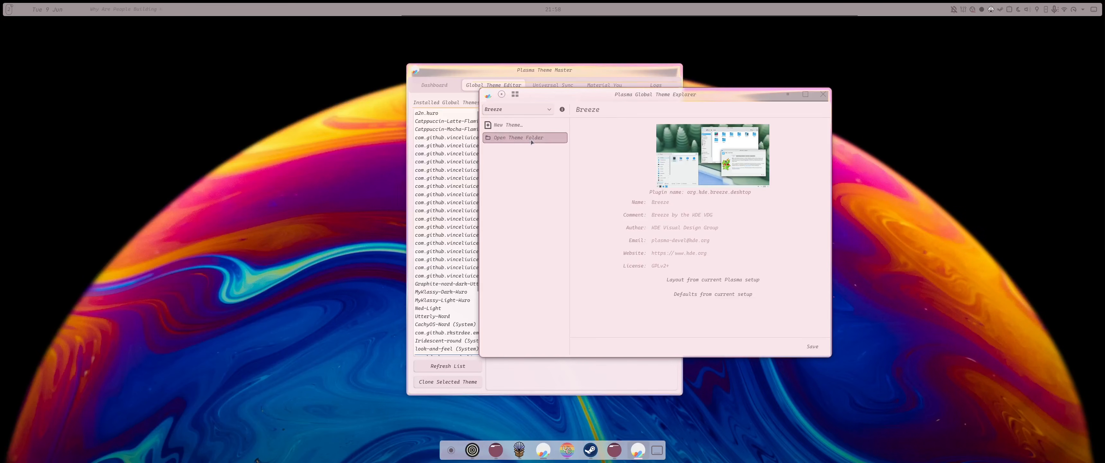
# Review the theme list and Breeze's theme folder from Plasma Global Theme Explorer, closing both windows when done
pyautogui.click(517, 109)
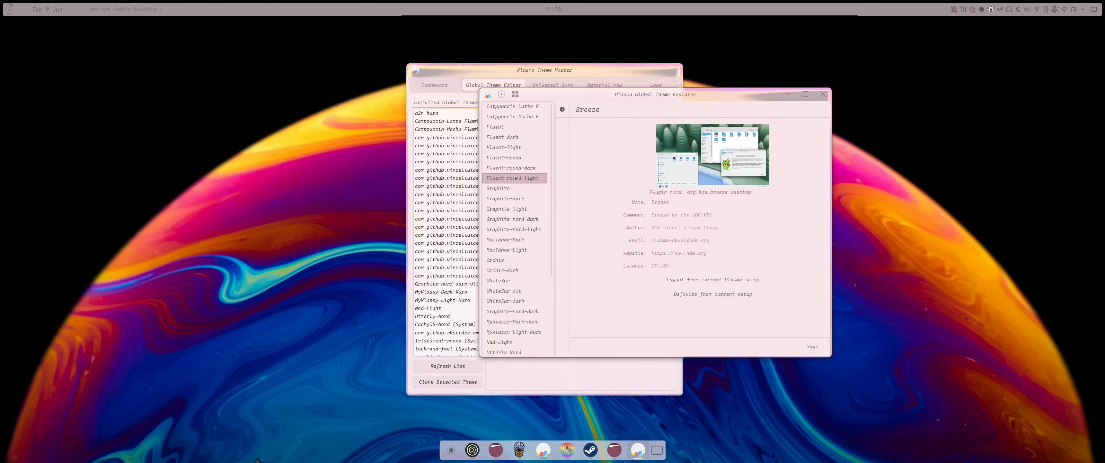
pyautogui.scroll(-3, 507, 236)
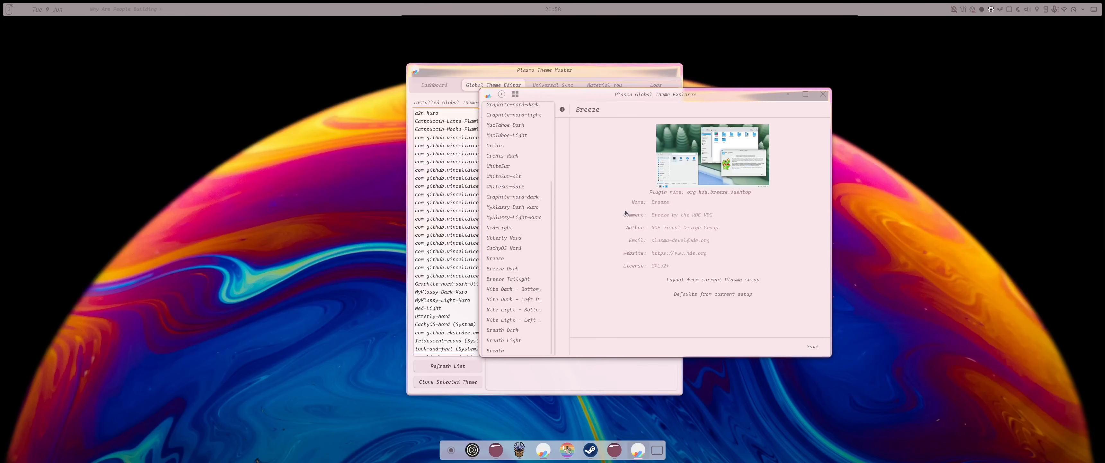
pyautogui.click(501, 94)
pyautogui.click(517, 137)
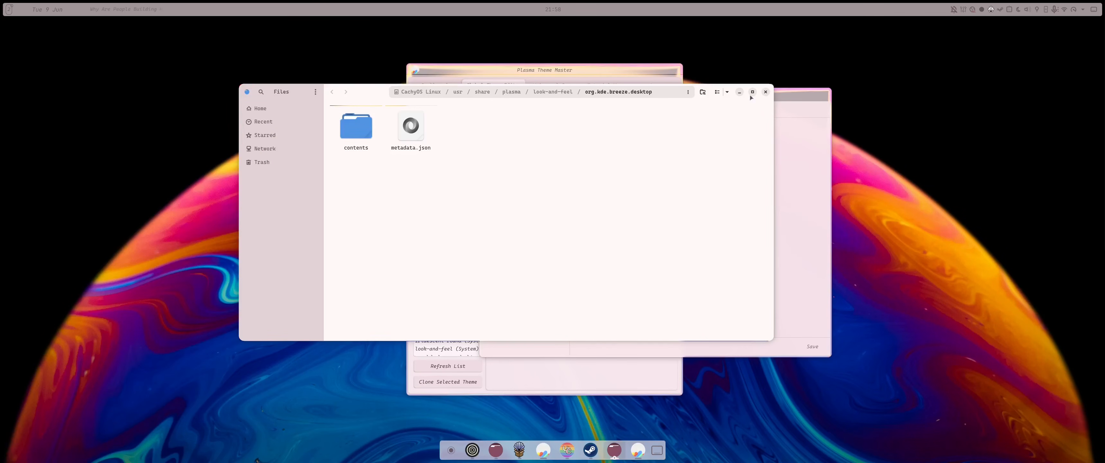
pyautogui.click(765, 92)
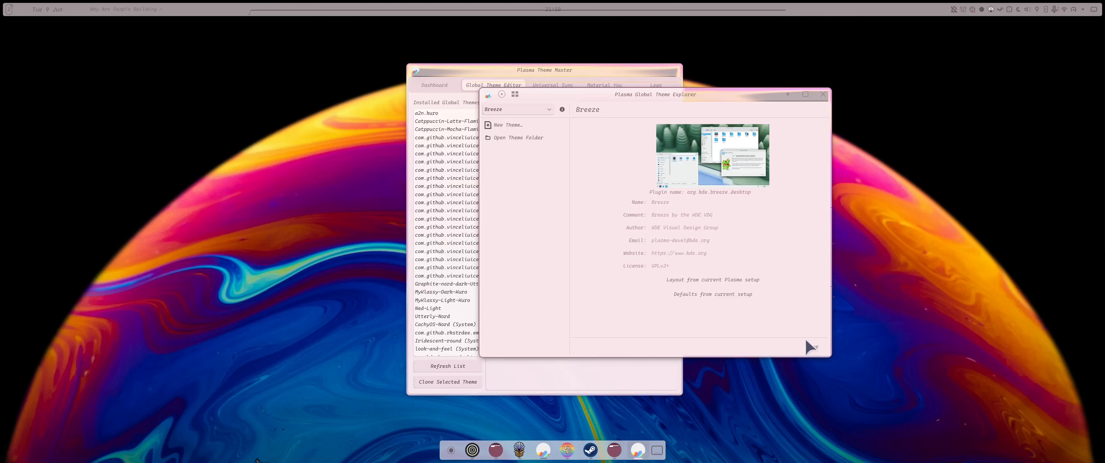
pyautogui.click(823, 95)
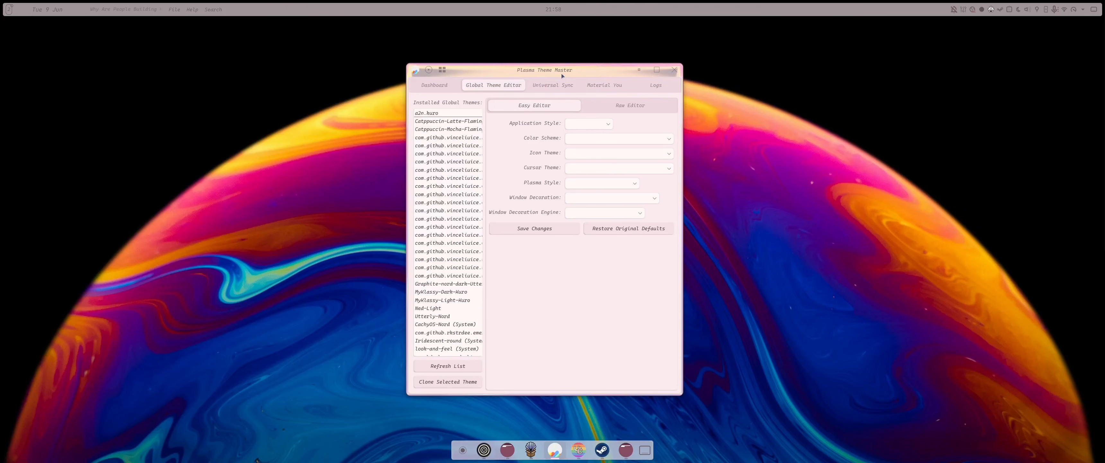
# Open the Universal Sync settings and bring up the Files window over them to examine its synced colours
pyautogui.click(543, 87)
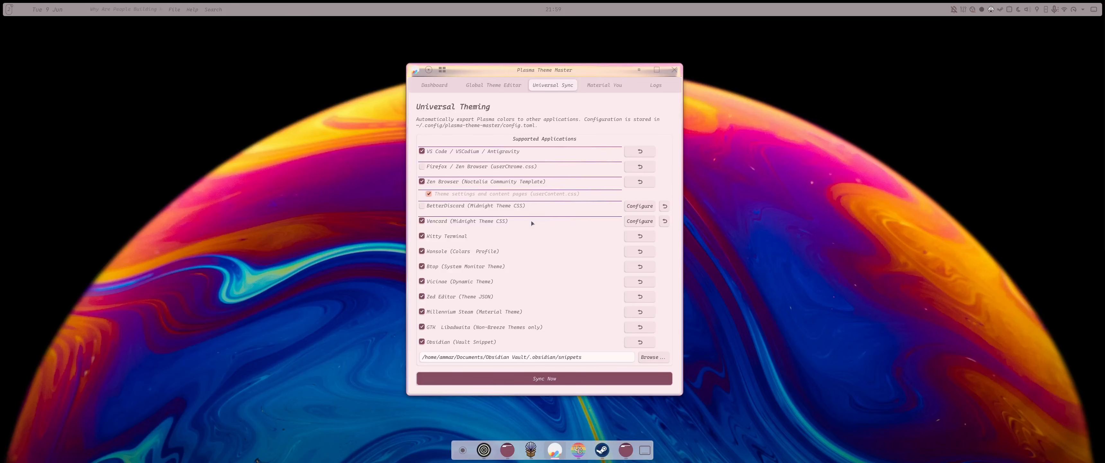
pyautogui.click(623, 450)
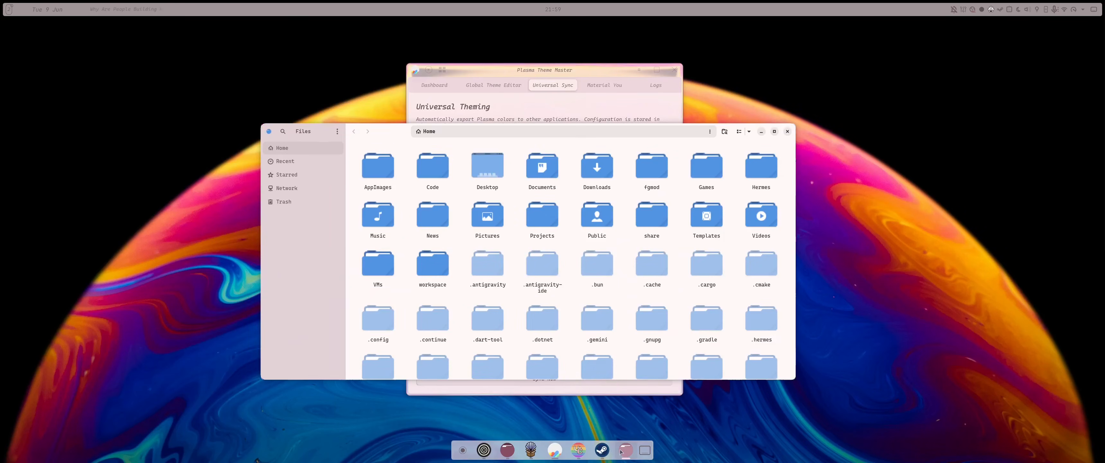
pyautogui.moveTo(308, 257); pyautogui.dragTo(374, 228)
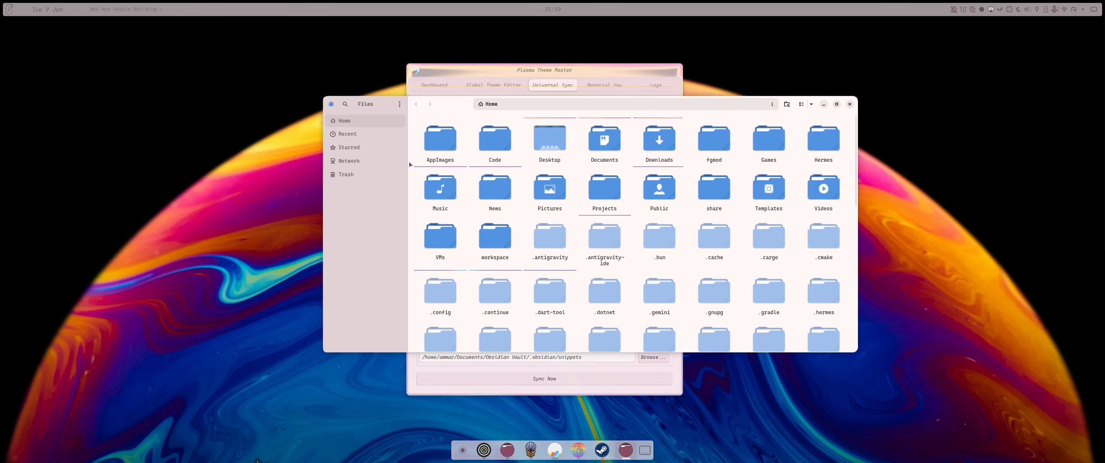
# Turn off the Material You color scheme override on the Dashboard, apply the target theme, and bring the Files window forward
pyautogui.moveTo(401, 237); pyautogui.dragTo(367, 270)
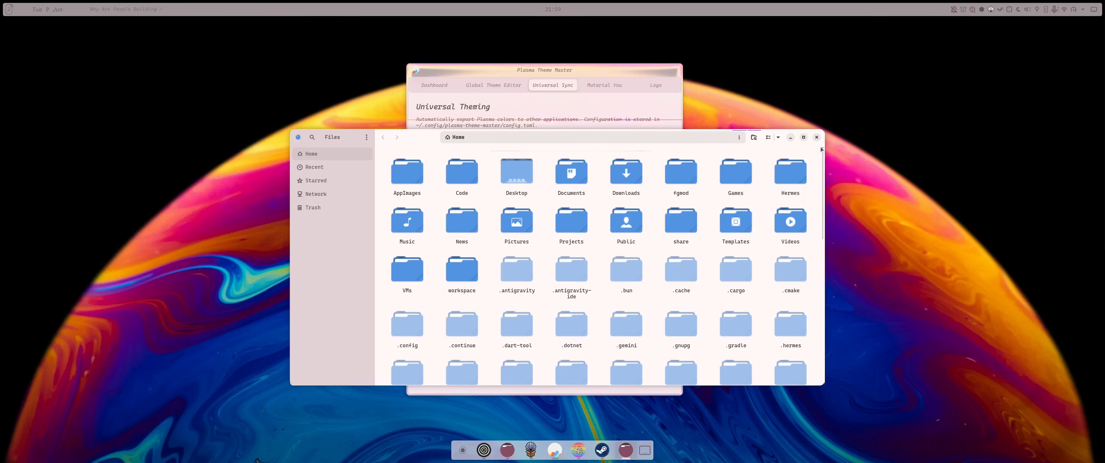
pyautogui.click(507, 109)
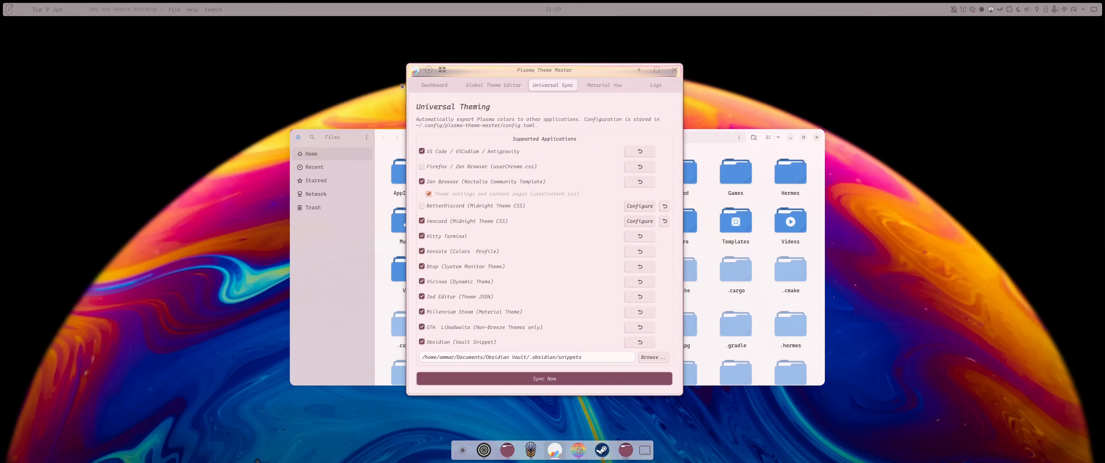
pyautogui.click(434, 84)
pyautogui.scroll(-5, 465, 322)
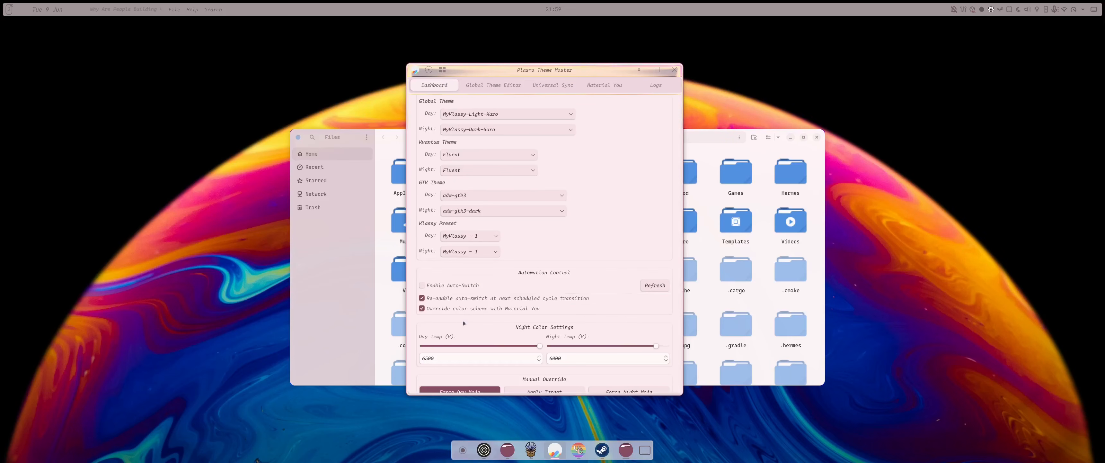
pyautogui.click(438, 309)
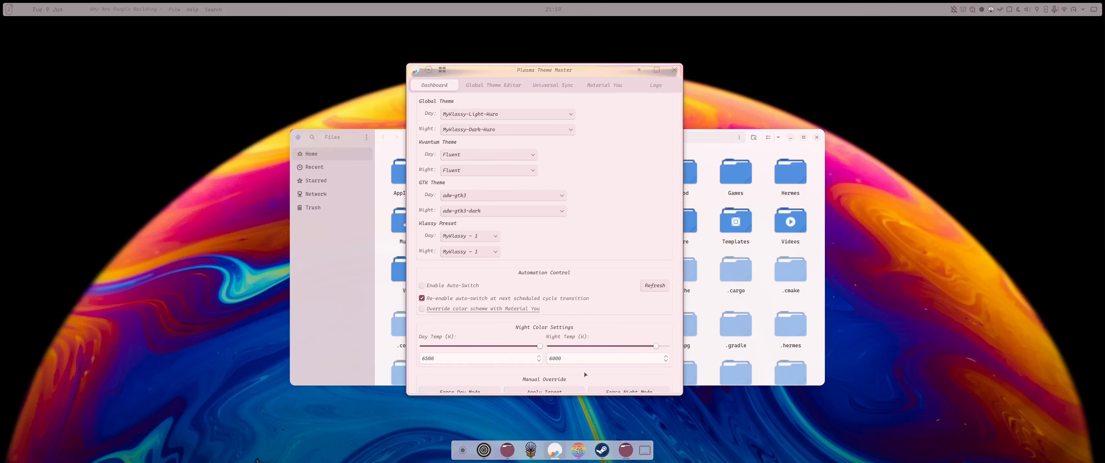
pyautogui.scroll(-1, 583, 368)
pyautogui.click(544, 376)
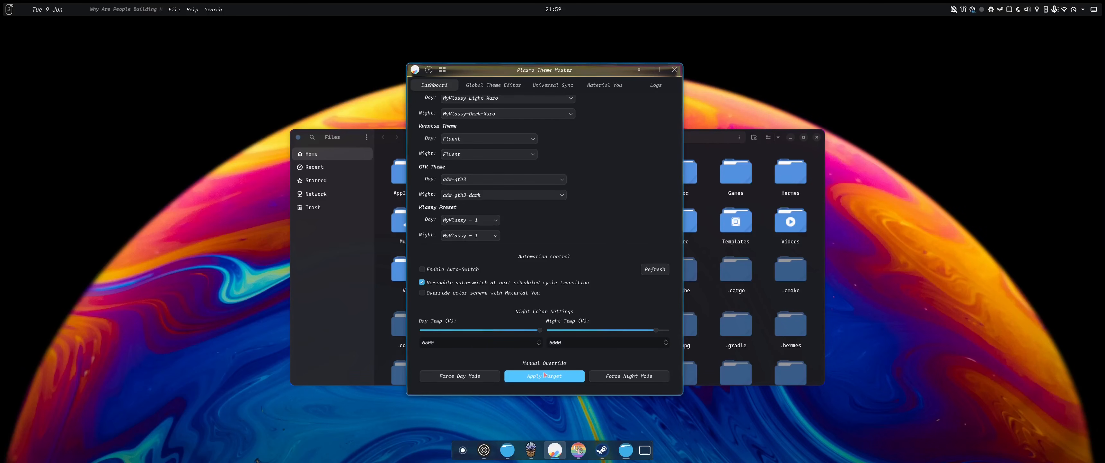
pyautogui.scroll(5, 639, 212)
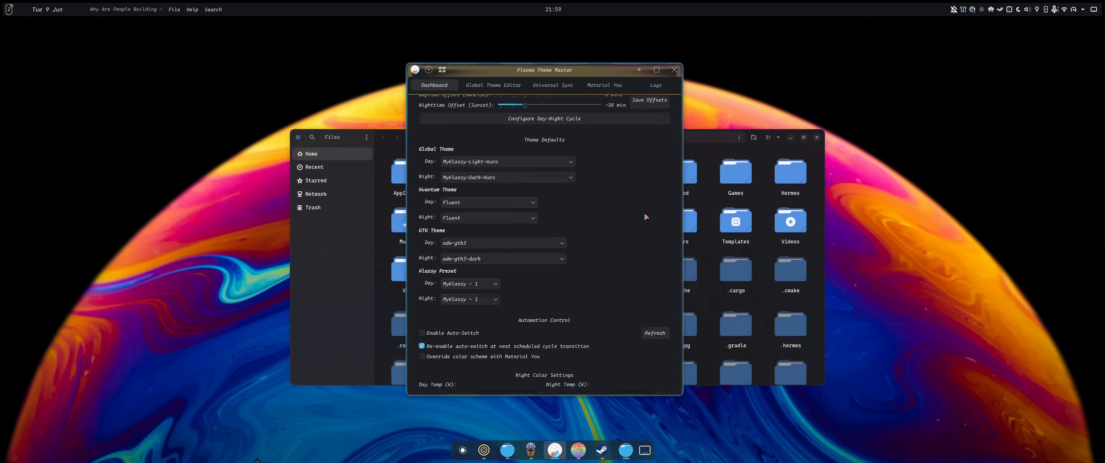
pyautogui.click(731, 179)
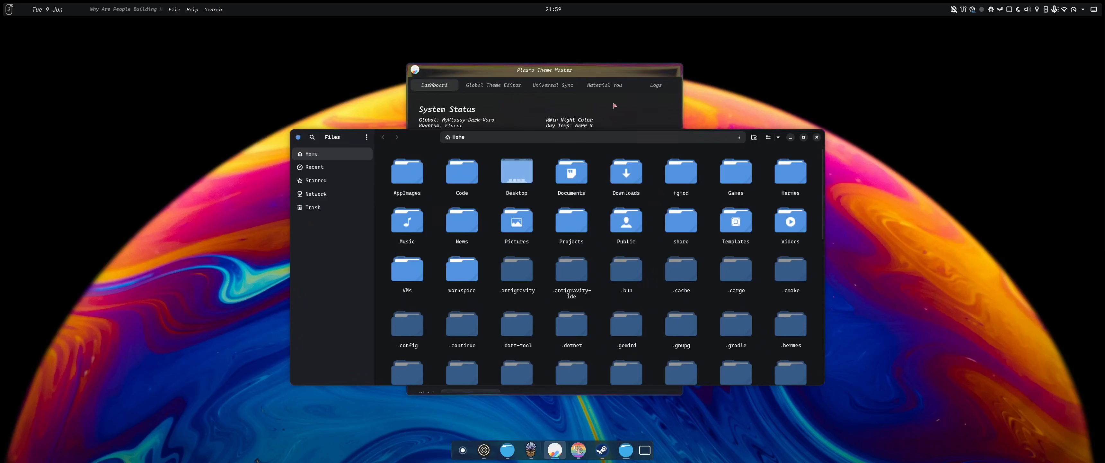
# Re-enable the Material You color scheme override and apply the target theme, checking the Files window's colors before closing it
pyautogui.click(614, 105)
pyautogui.scroll(-5, 644, 294)
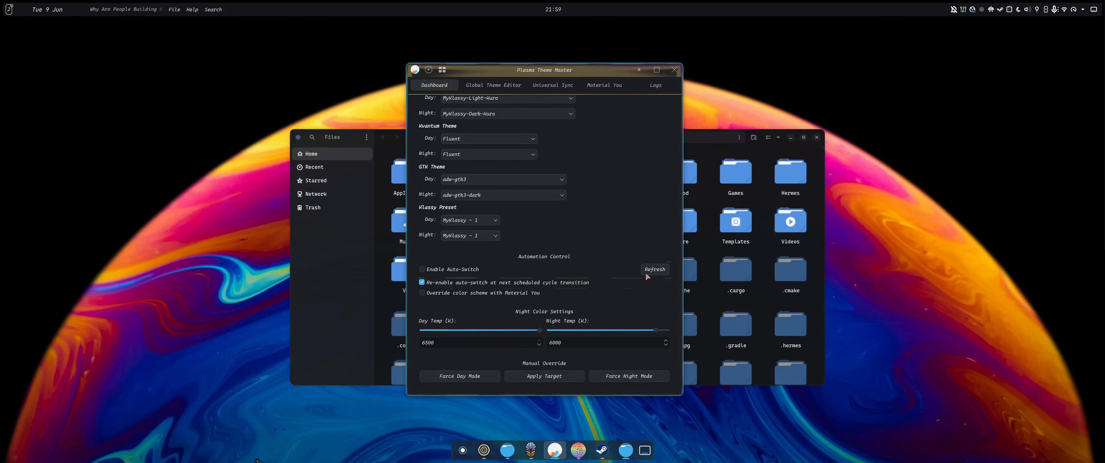
pyautogui.click(451, 293)
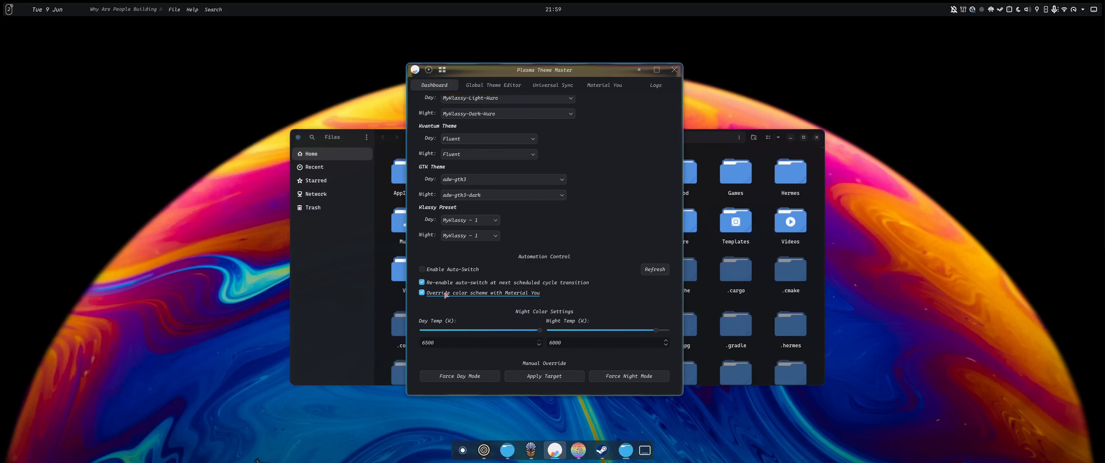
pyautogui.click(560, 377)
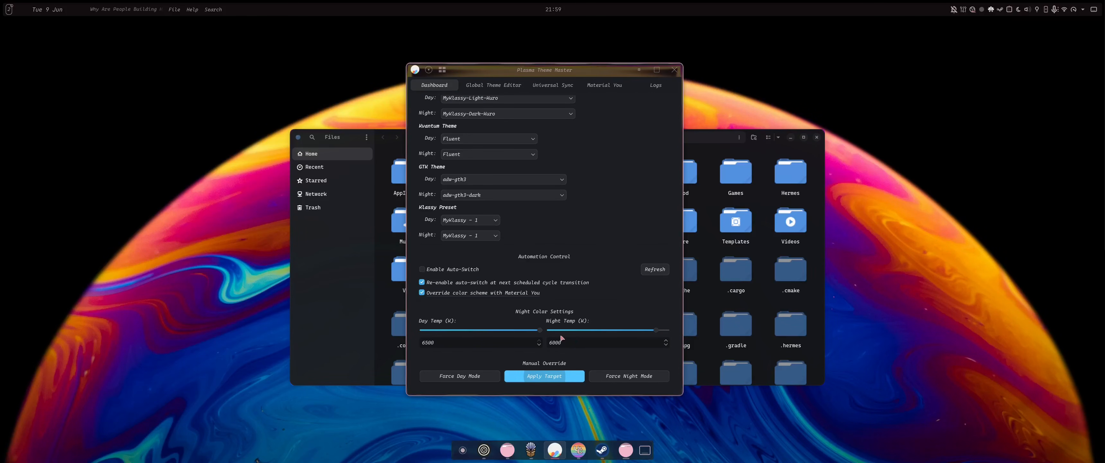
pyautogui.click(338, 257)
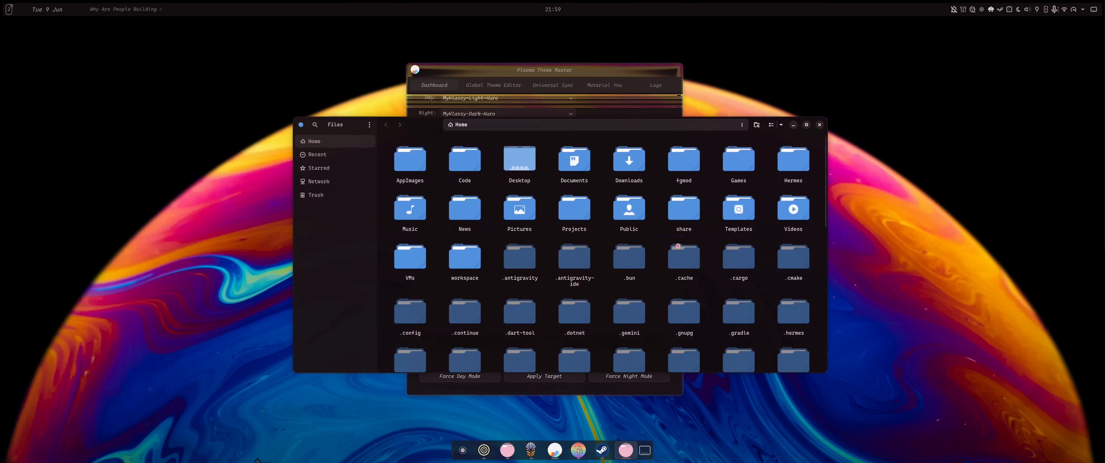
pyautogui.click(819, 124)
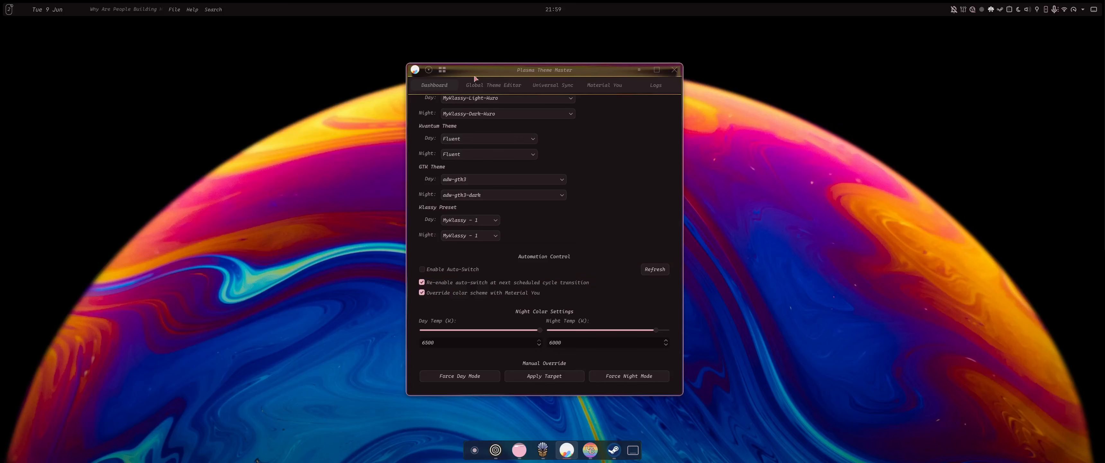
# Review Catppuccin-Latte-Flamingo and MyKlassy-Dark-Kuro in the Global Theme Editor, including the latter's application style, decoration engine and Plasma style choices
pyautogui.click(493, 84)
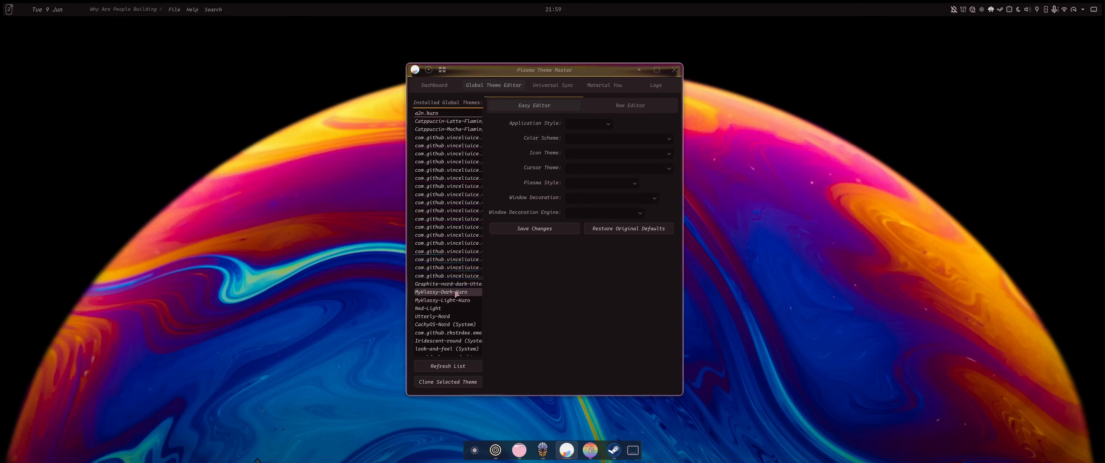
pyautogui.click(456, 124)
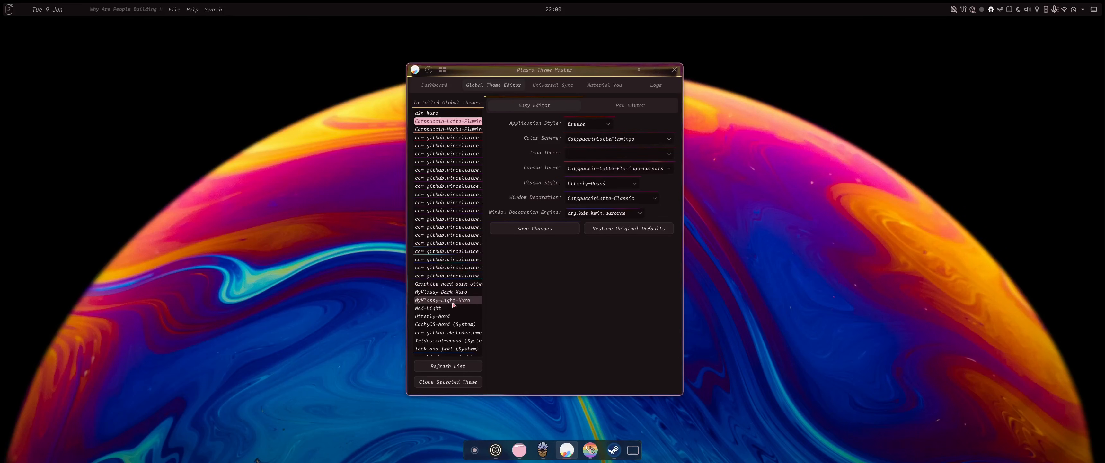
pyautogui.click(455, 292)
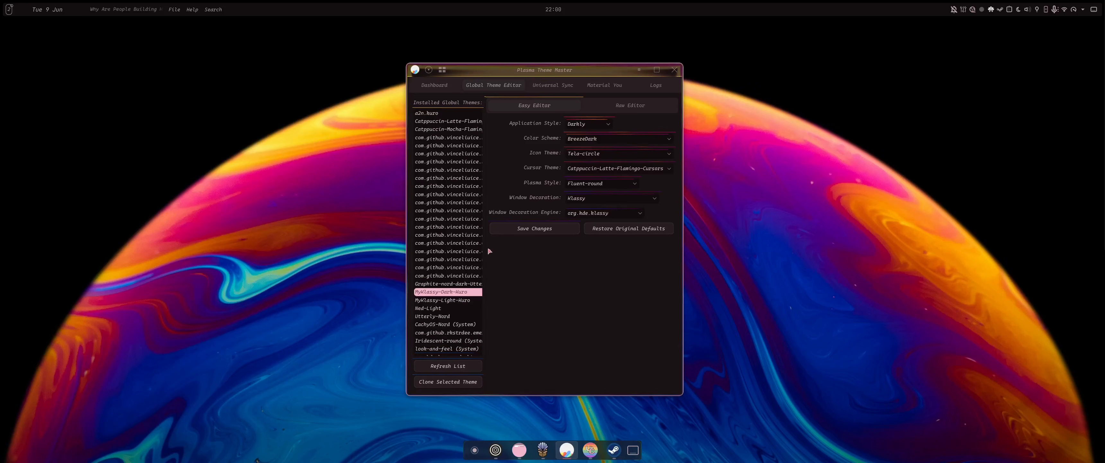
pyautogui.click(609, 124)
pyautogui.click(609, 124)
pyautogui.click(641, 213)
pyautogui.click(642, 213)
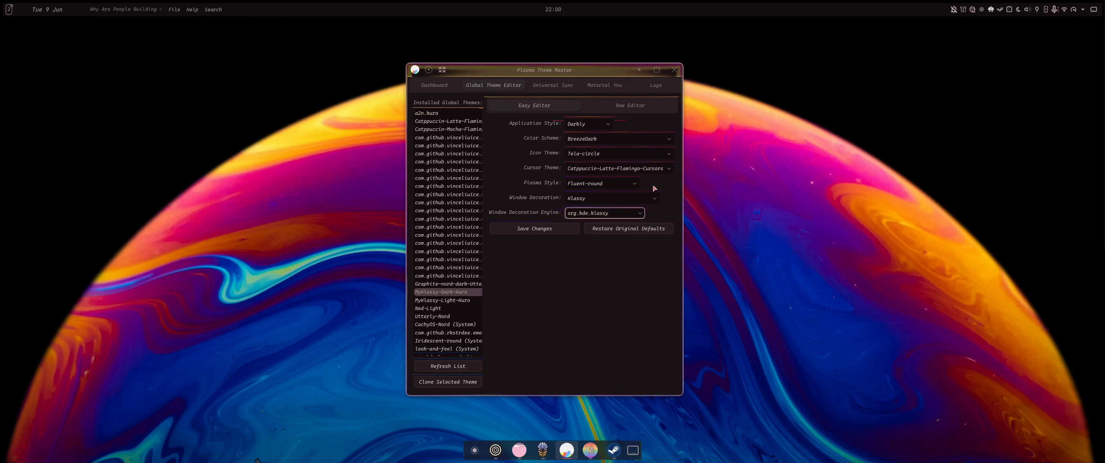
pyautogui.click(633, 184)
pyautogui.click(601, 277)
# Select the Red-Light global theme, look through its icon theme choices, and widen the editor window
pyautogui.scroll(-1, 455, 201)
pyautogui.scroll(-3, 455, 200)
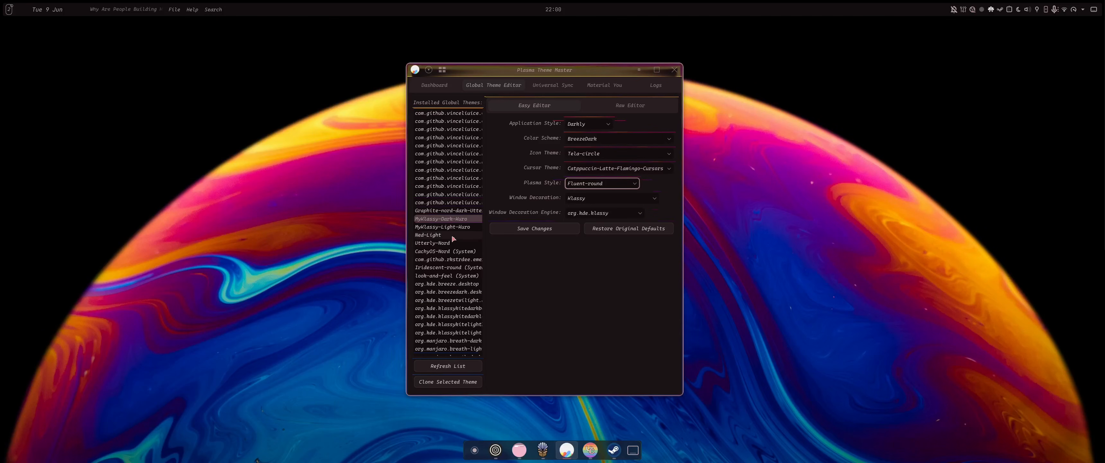
pyautogui.click(451, 235)
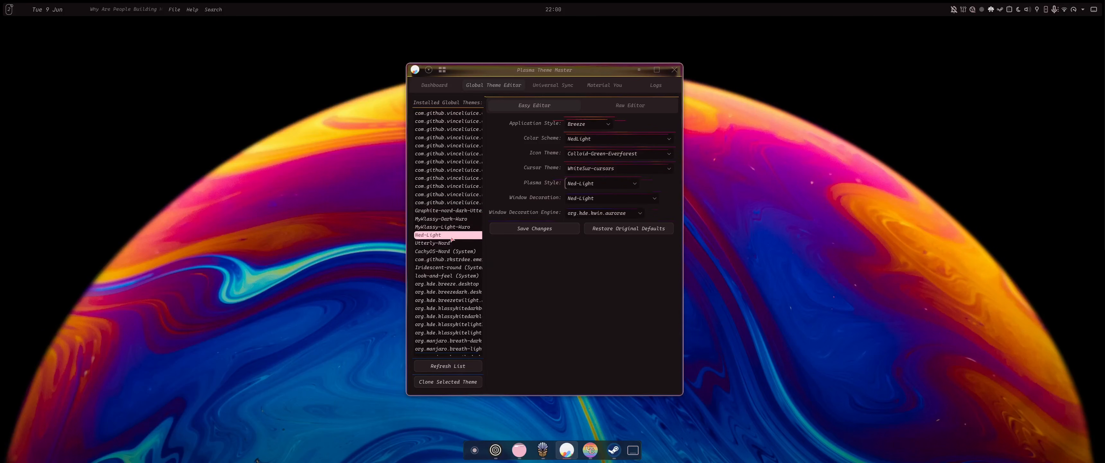
pyautogui.click(664, 153)
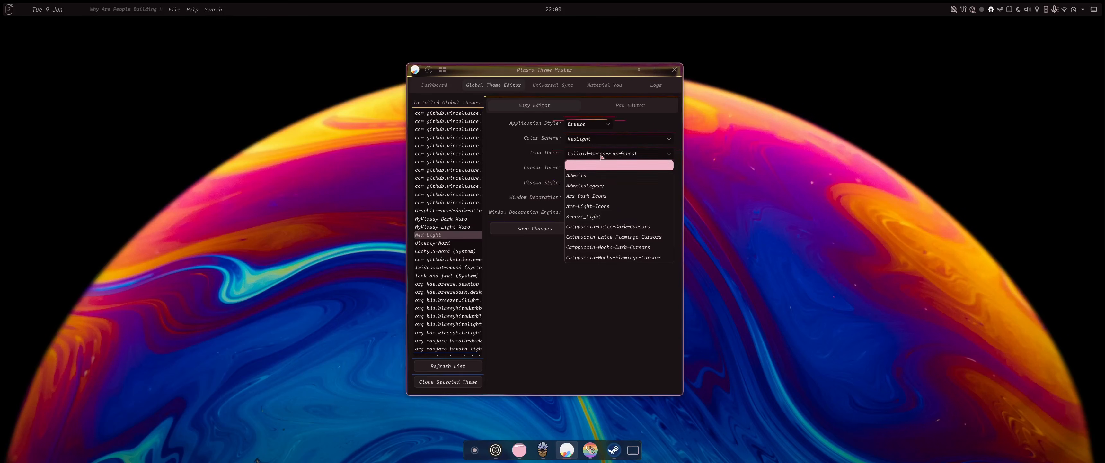
pyautogui.click(544, 158)
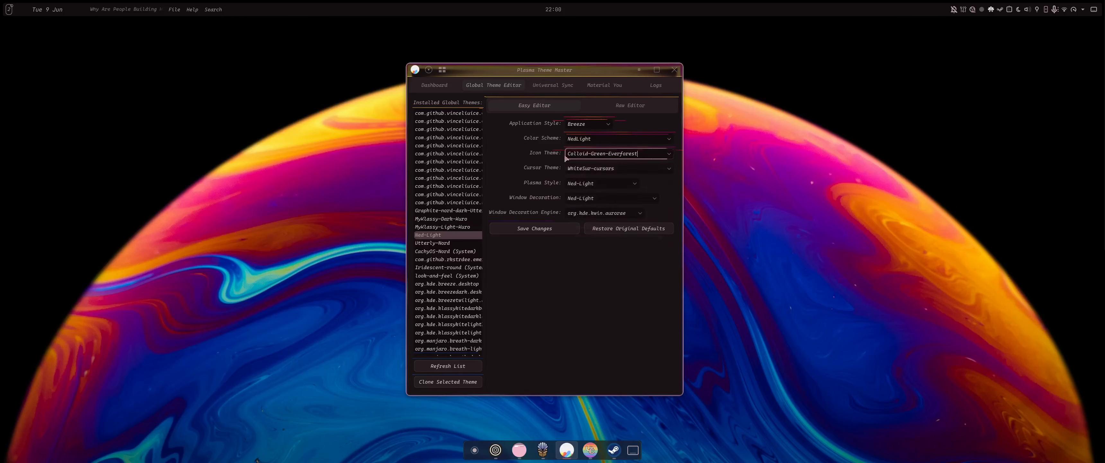
pyautogui.click(672, 153)
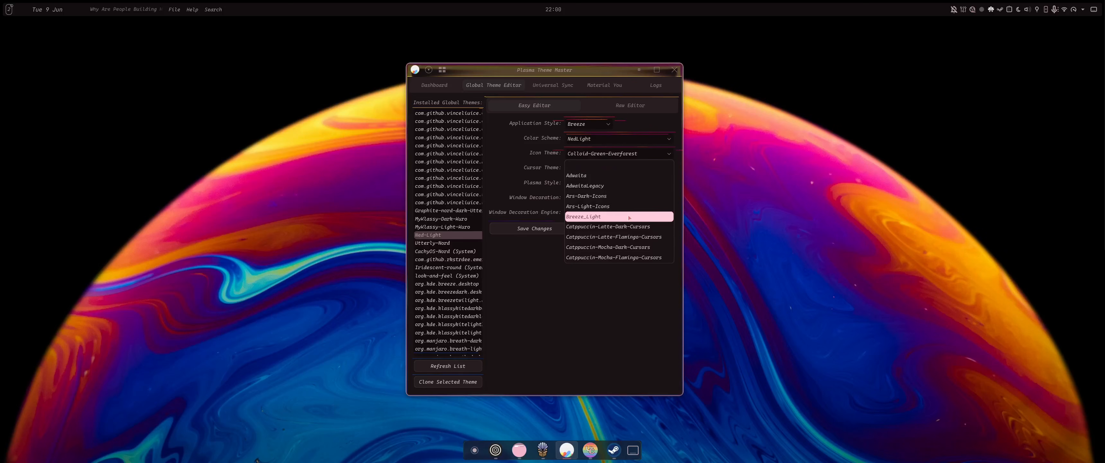
pyautogui.click(522, 189)
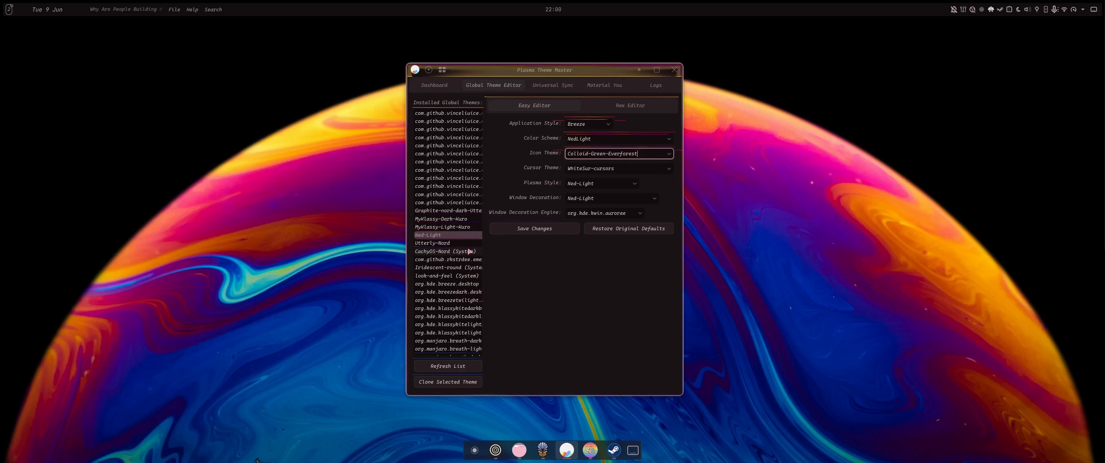
pyautogui.scroll(-1, 442, 251)
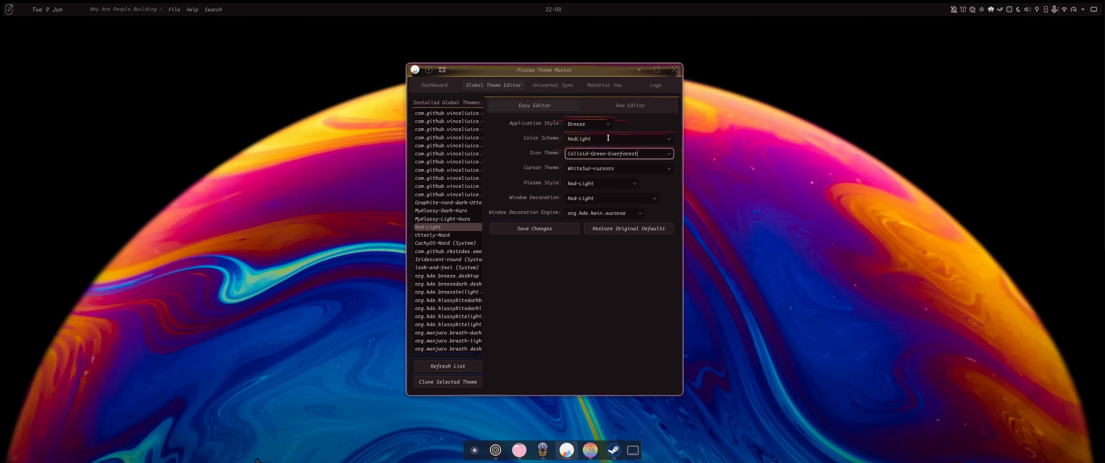
pyautogui.moveTo(681, 110); pyautogui.dragTo(719, 107)
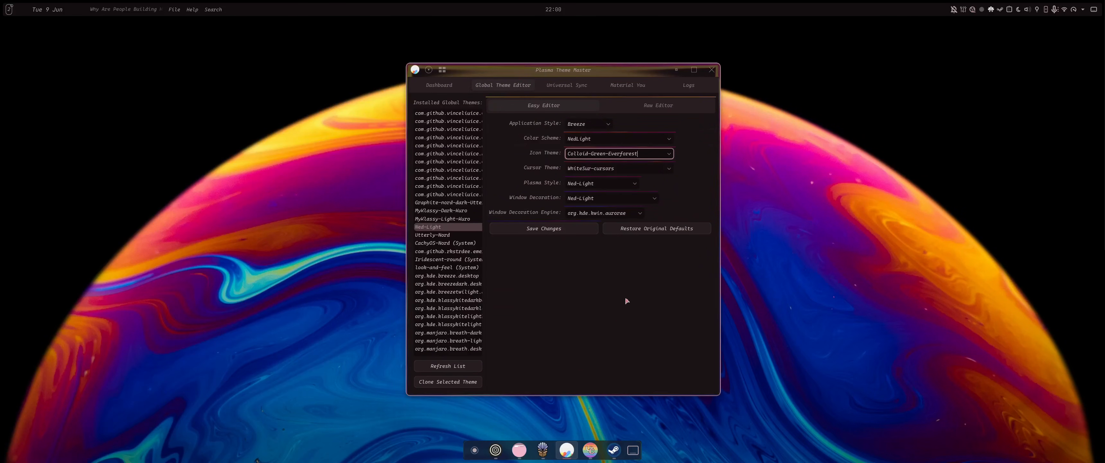
# Open System Settings' Global Theme section and go through its component pages, such as Window Decorations, Boot Splash Screen and Cursors
pyautogui.press('super+i')
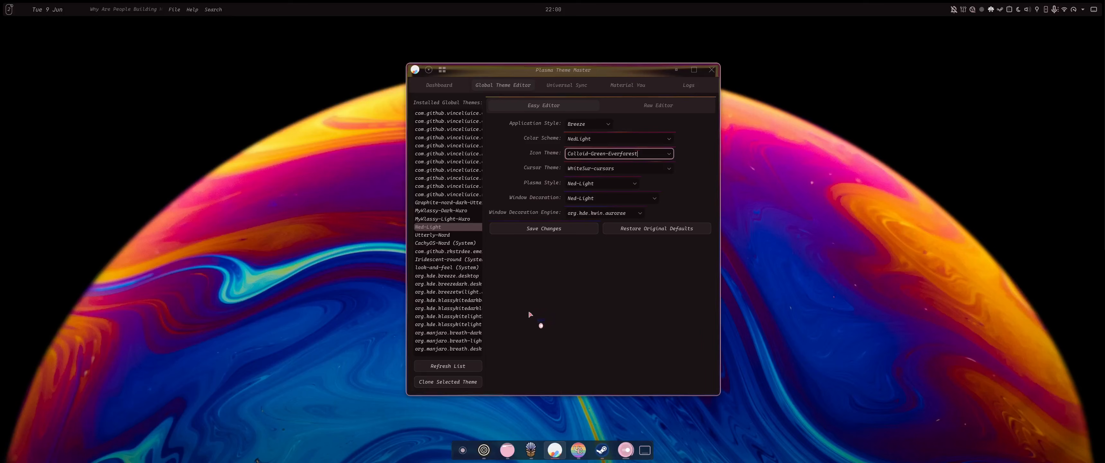
pyautogui.moveTo(461, 393); pyautogui.dragTo(461, 349)
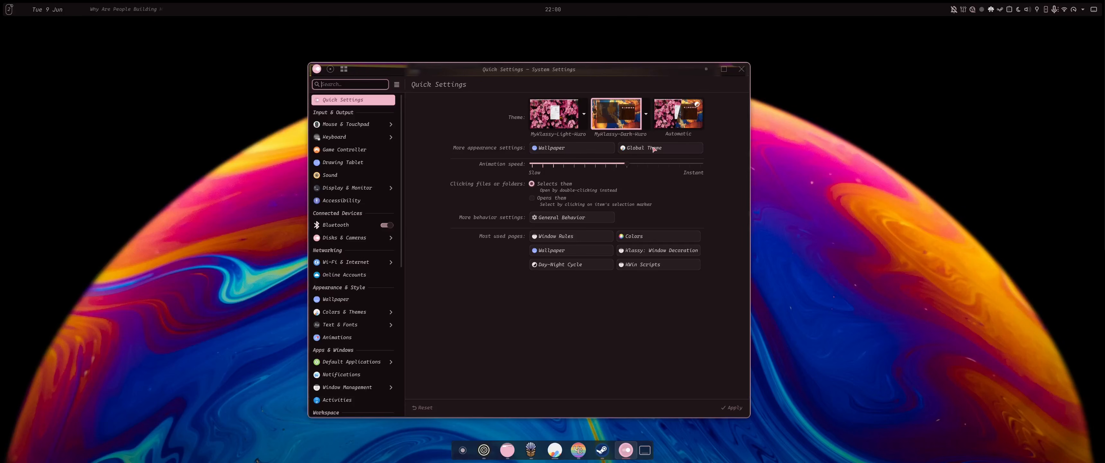
pyautogui.click(623, 149)
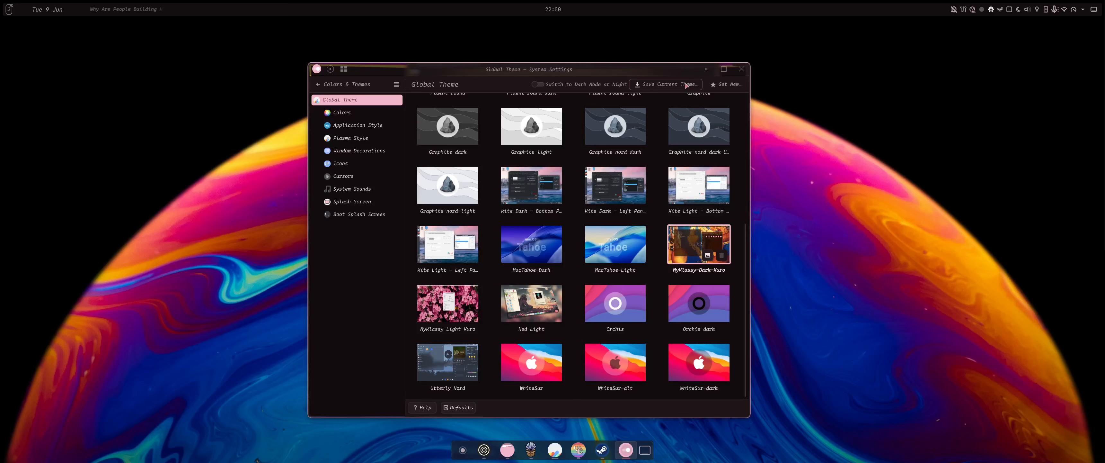
pyautogui.click(355, 125)
pyautogui.click(356, 151)
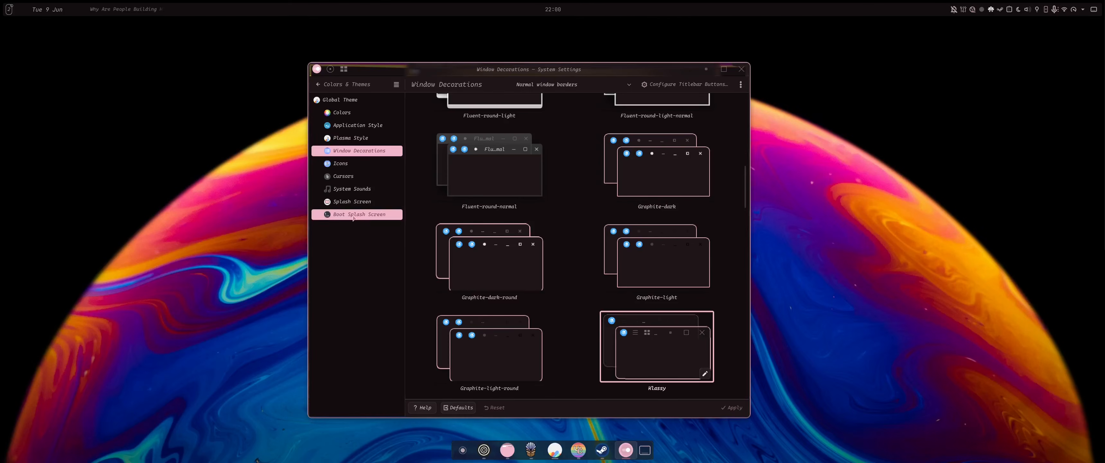
pyautogui.click(353, 214)
pyautogui.click(343, 176)
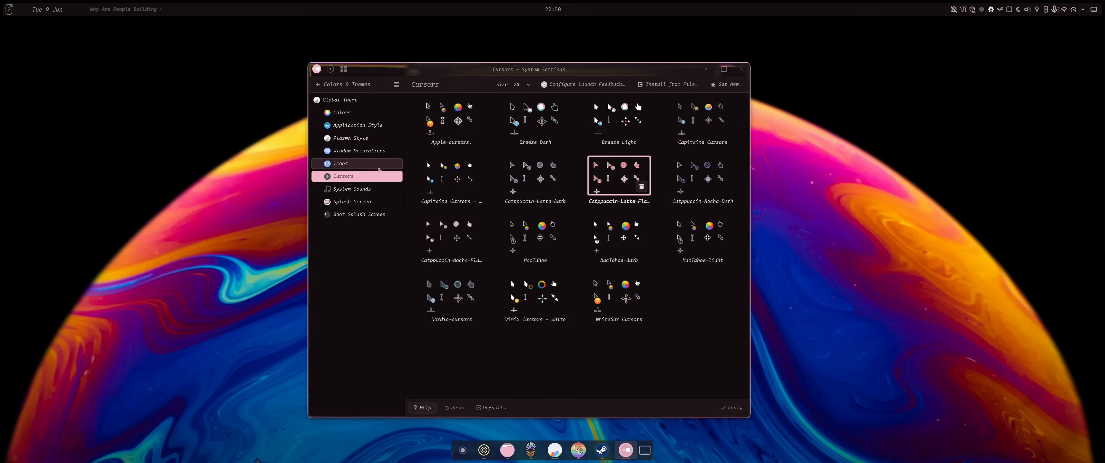
# Show the Save Current Theme page under Global Theme, and leave System Settings without saving a theme
pyautogui.click(358, 101)
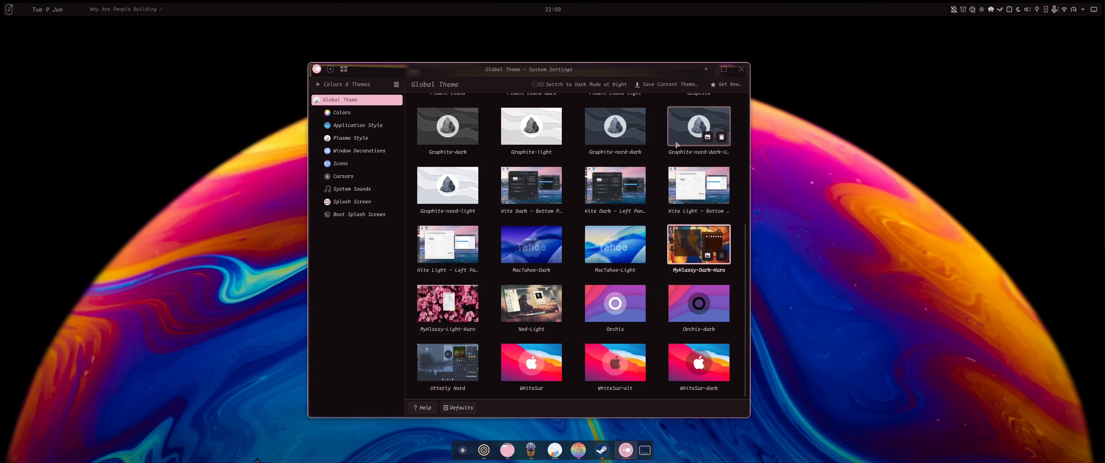
pyautogui.click(677, 85)
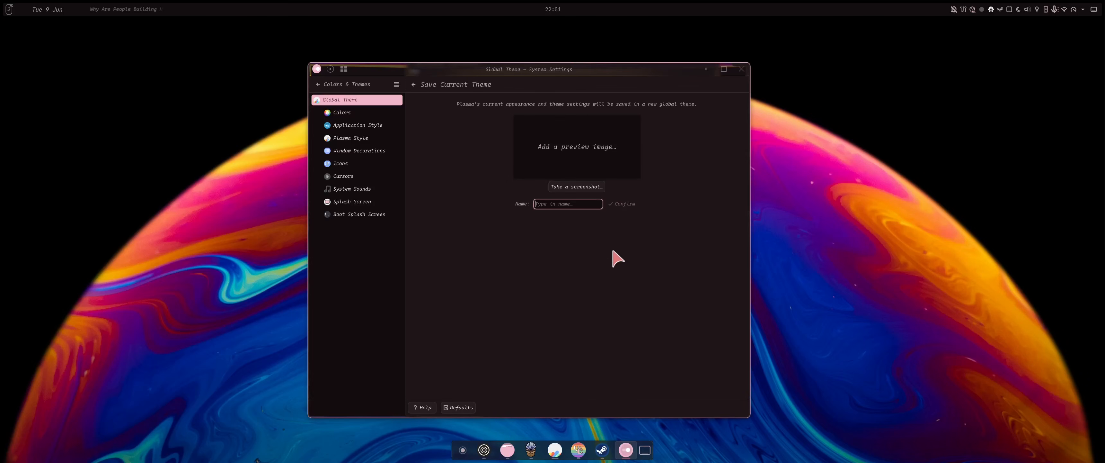
pyautogui.click(413, 85)
pyautogui.click(741, 70)
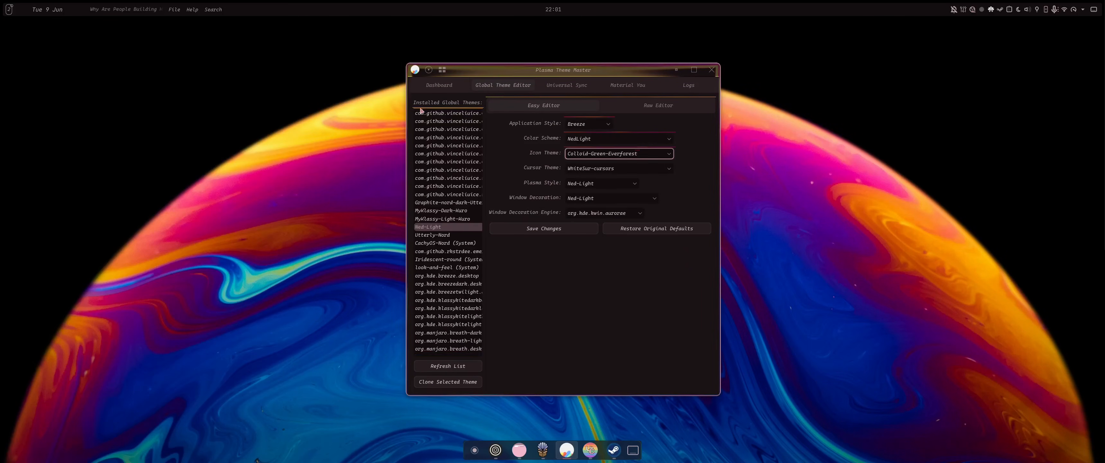
# View the day and night global theme choices in the Dashboard's Theme Defaults without changing either one
pyautogui.click(439, 85)
pyautogui.scroll(2, 463, 192)
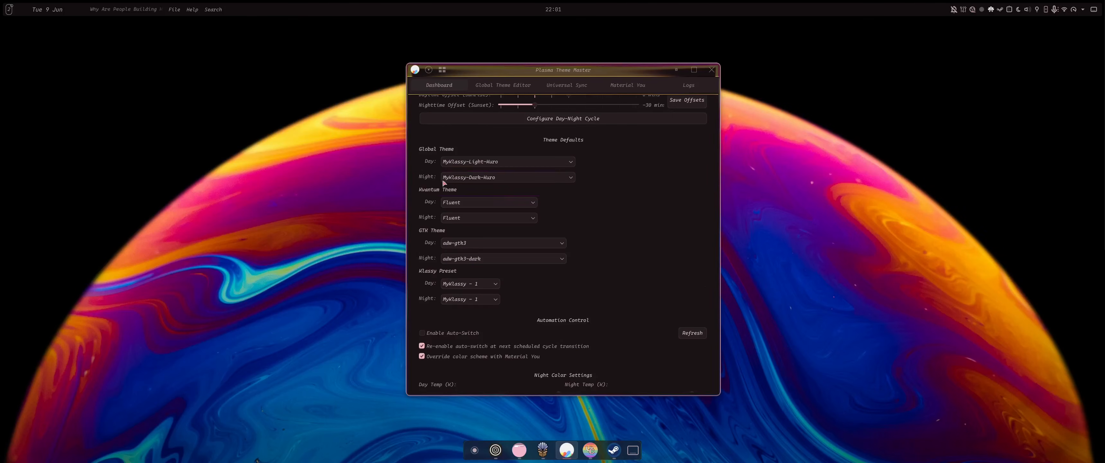
pyautogui.click(457, 165)
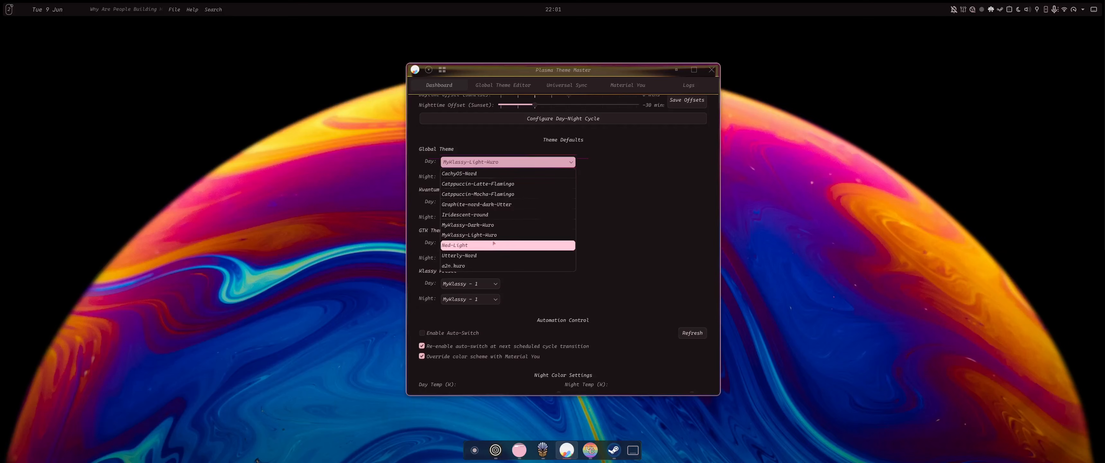
pyautogui.click(611, 201)
pyautogui.click(485, 179)
pyautogui.click(634, 182)
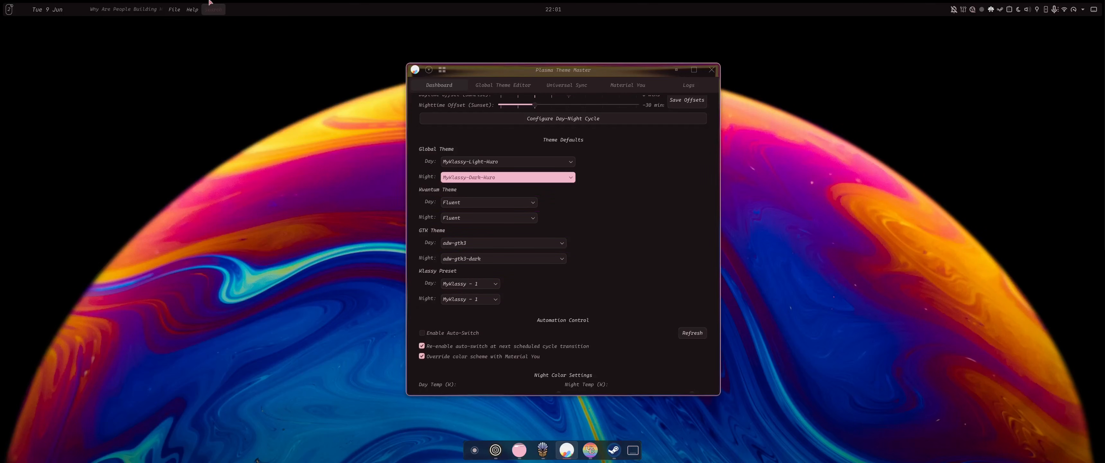
# Open the Flatpak Settings dialog, browse its Day Theme choices without changing the selection, and close the dialog unsaved
pyautogui.click(191, 12)
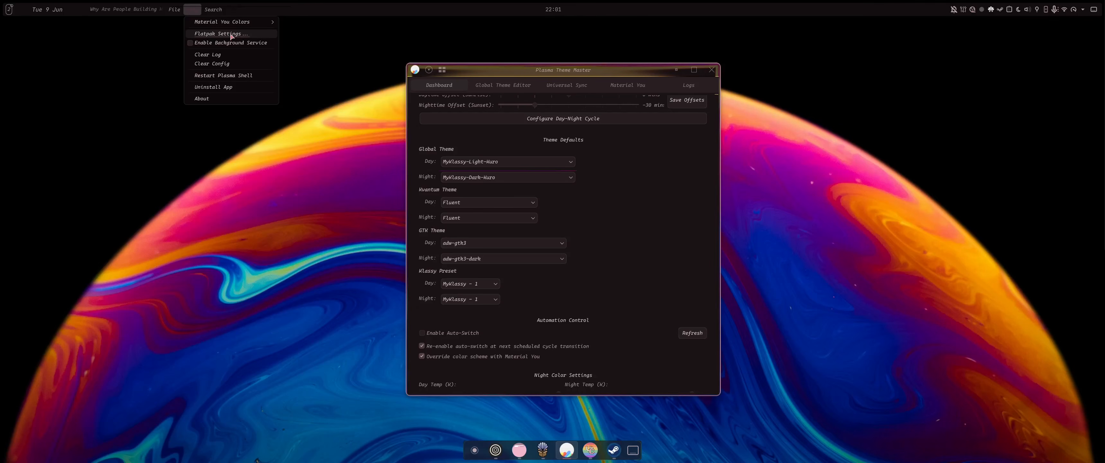
pyautogui.click(190, 43)
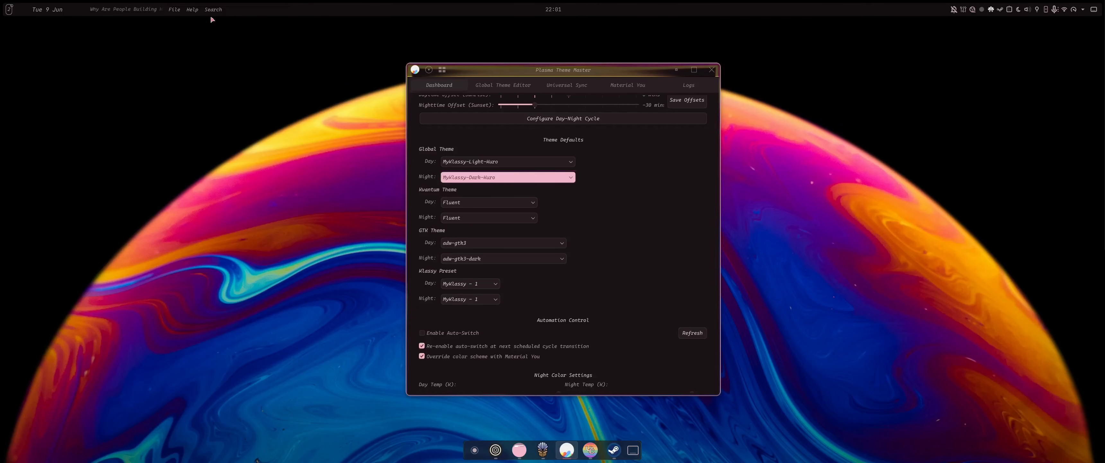
pyautogui.click(200, 12)
pyautogui.click(206, 37)
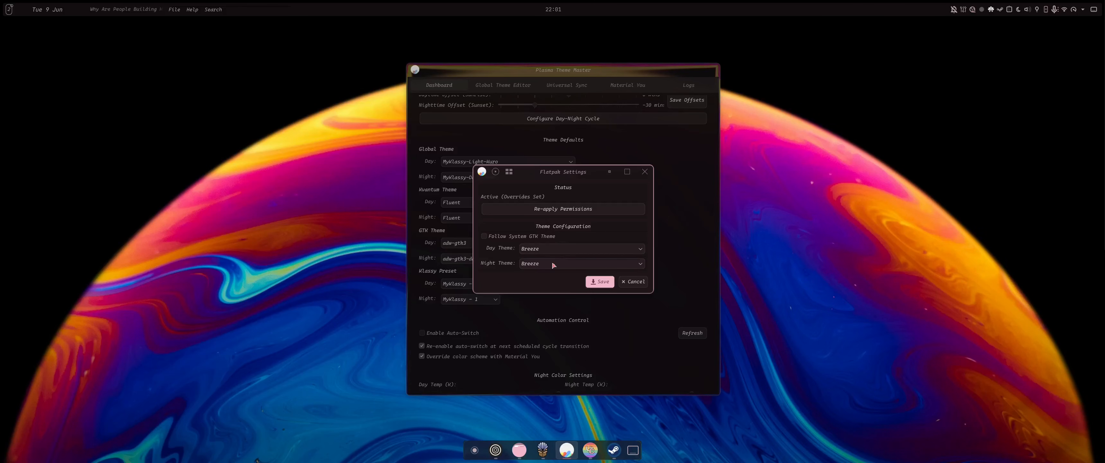
pyautogui.moveTo(532, 177); pyautogui.dragTo(784, 123)
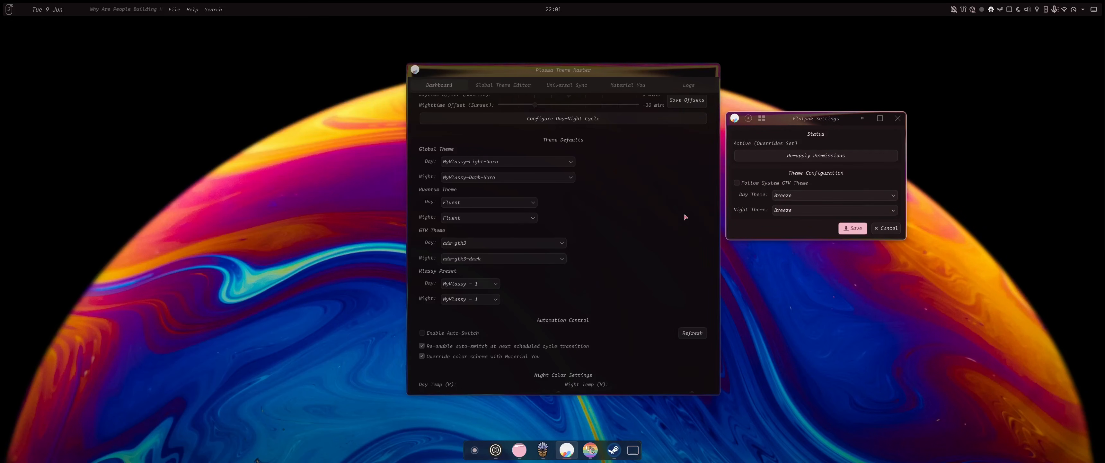
pyautogui.click(815, 196)
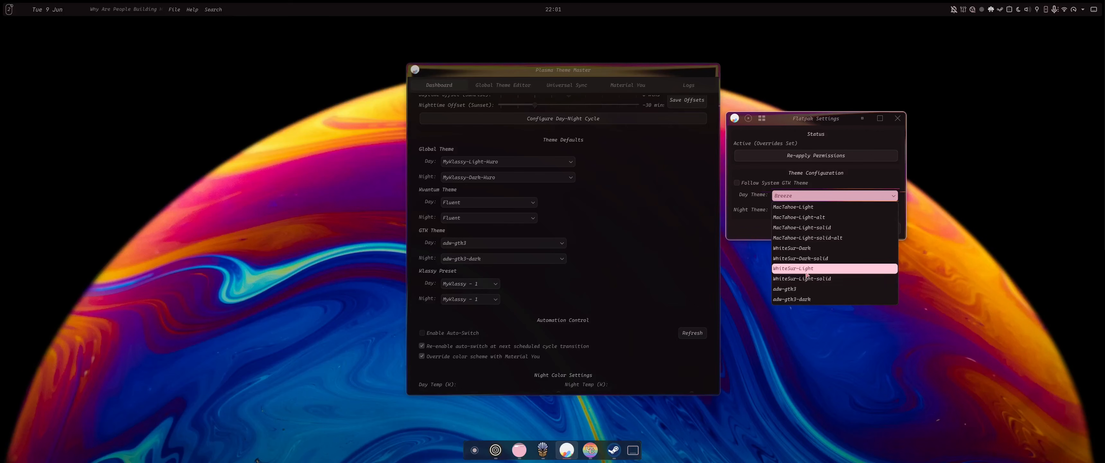
pyautogui.click(757, 229)
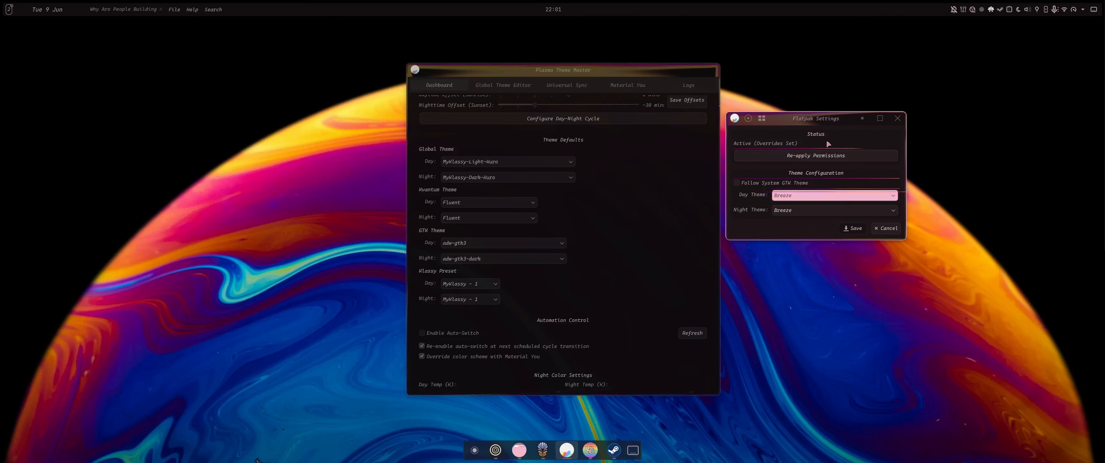
pyautogui.moveTo(827, 144); pyautogui.dragTo(543, 195)
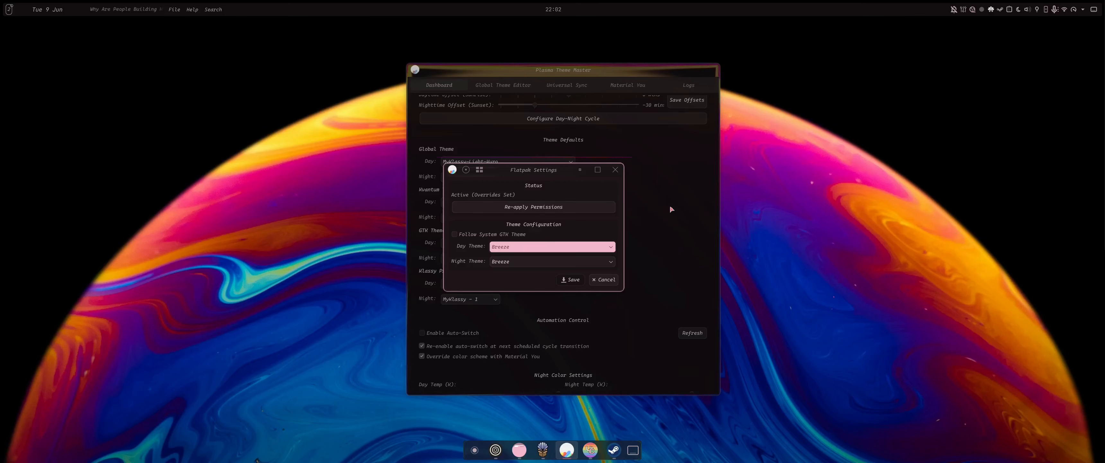
pyautogui.press('Escape')
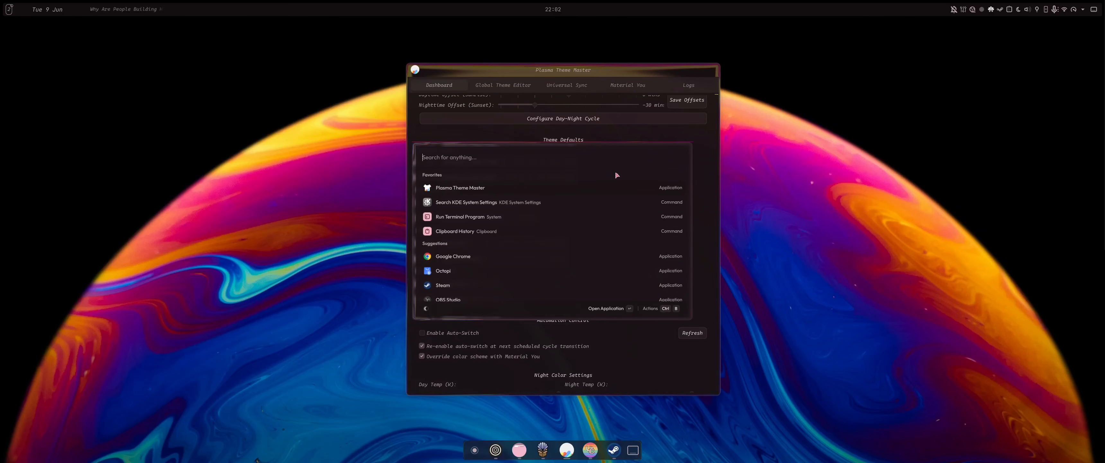
# Launch the GTK version of Qalculate! and move its window partly clear of Plasma Theme Master
pyautogui.write('kva')
pyautogui.press('Return')
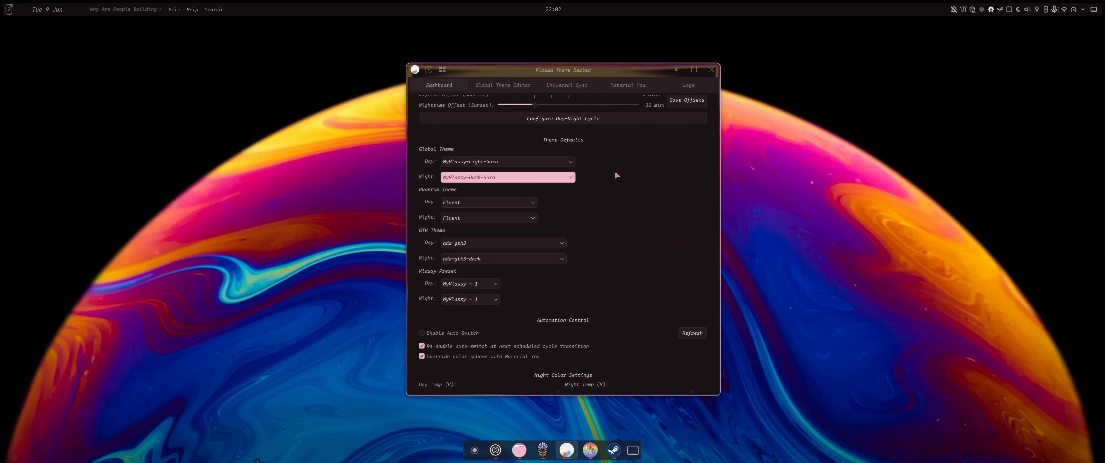
pyautogui.moveTo(708, 139); pyautogui.dragTo(823, 221)
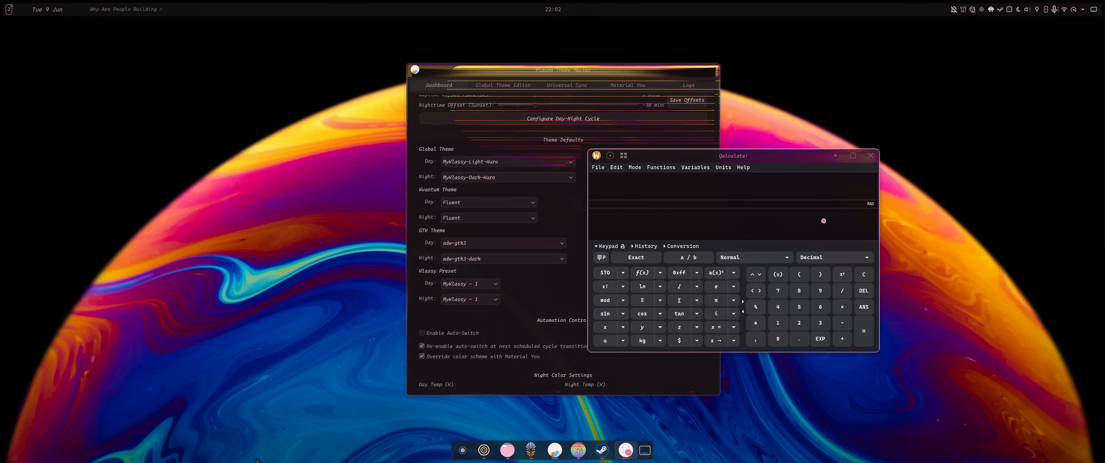
pyautogui.moveTo(886, 208); pyautogui.dragTo(857, 195)
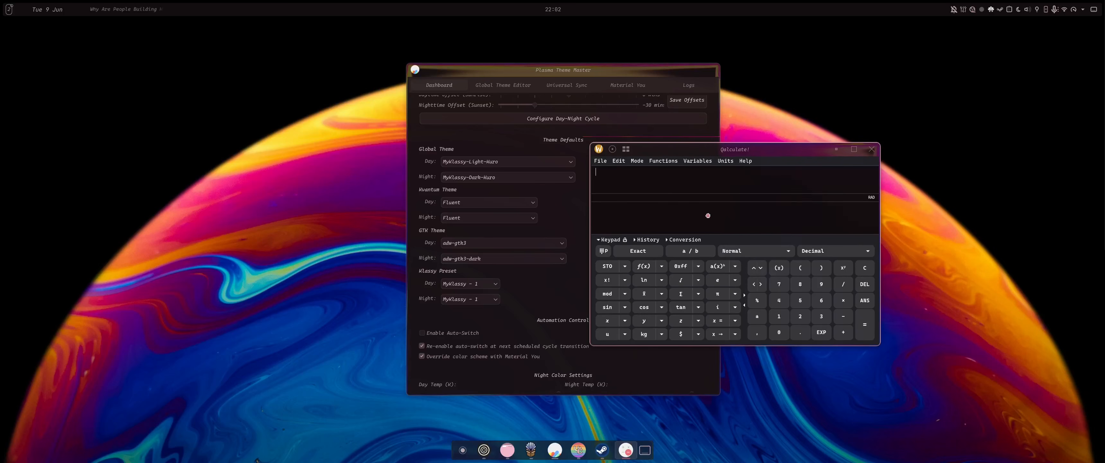
pyautogui.moveTo(707, 216); pyautogui.dragTo(720, 194)
# Find Qalculate! in the launcher, open its Qt version, and place it beside the GTK calculator for comparison
pyautogui.press('super+space')
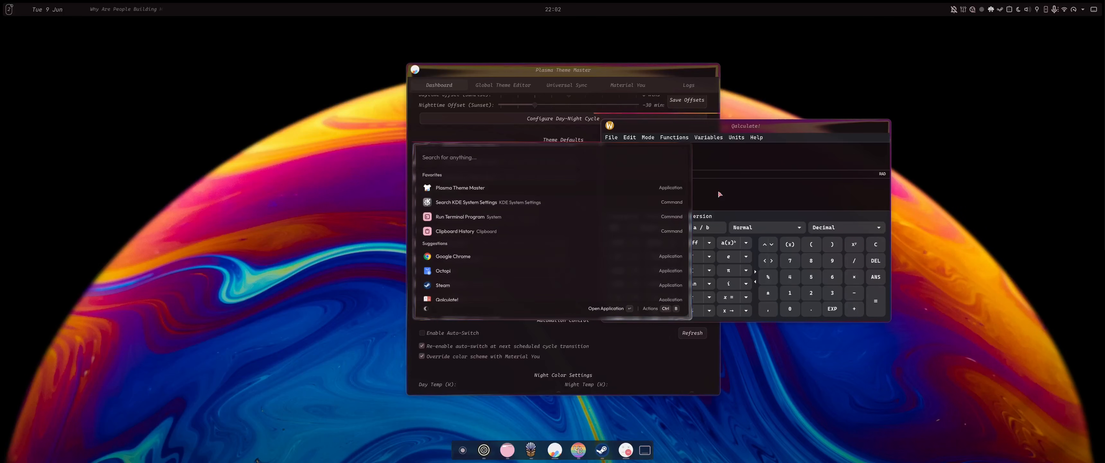
pyautogui.write('qal')
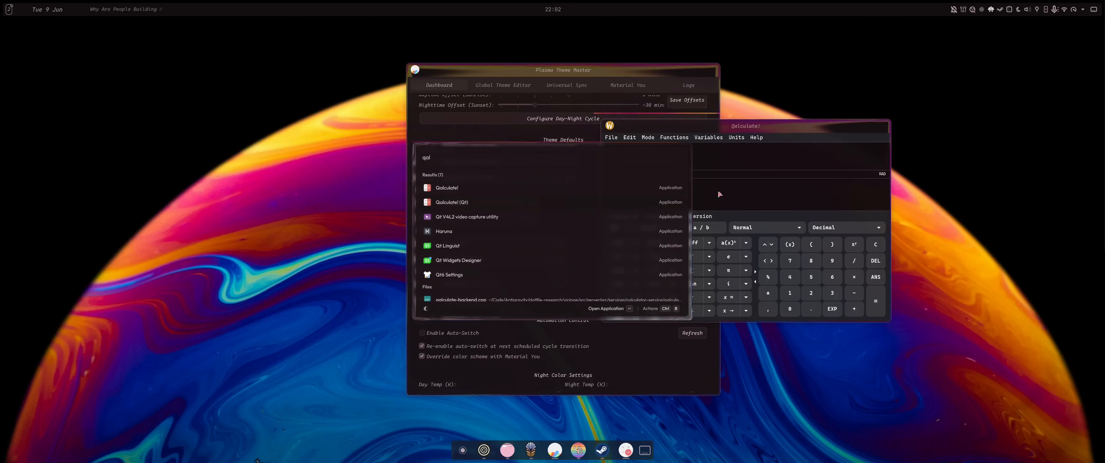
pyautogui.press('Return')
pyautogui.moveTo(777, 109); pyautogui.dragTo(454, 129)
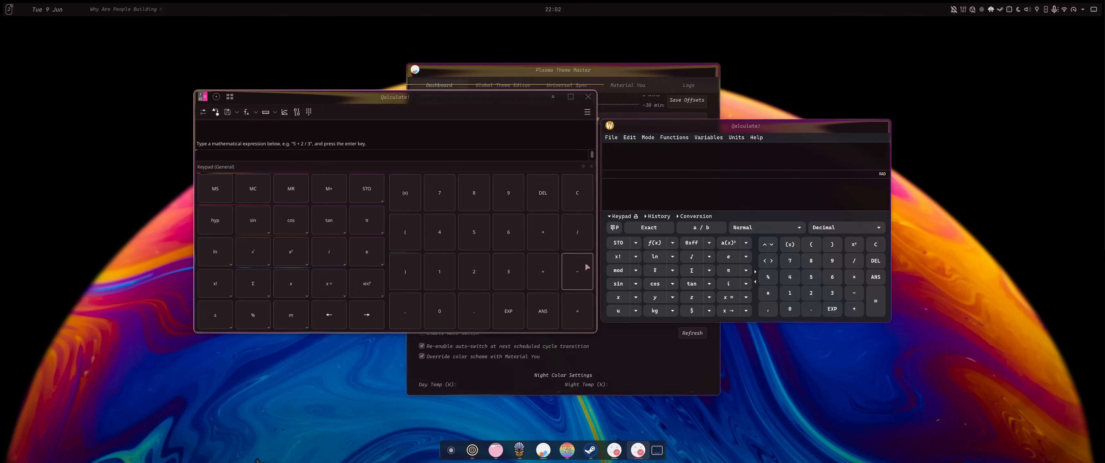
# Look through the Units and File menus of the GTK calculator, and close both calculator windows
pyautogui.click(736, 137)
pyautogui.moveTo(763, 175)
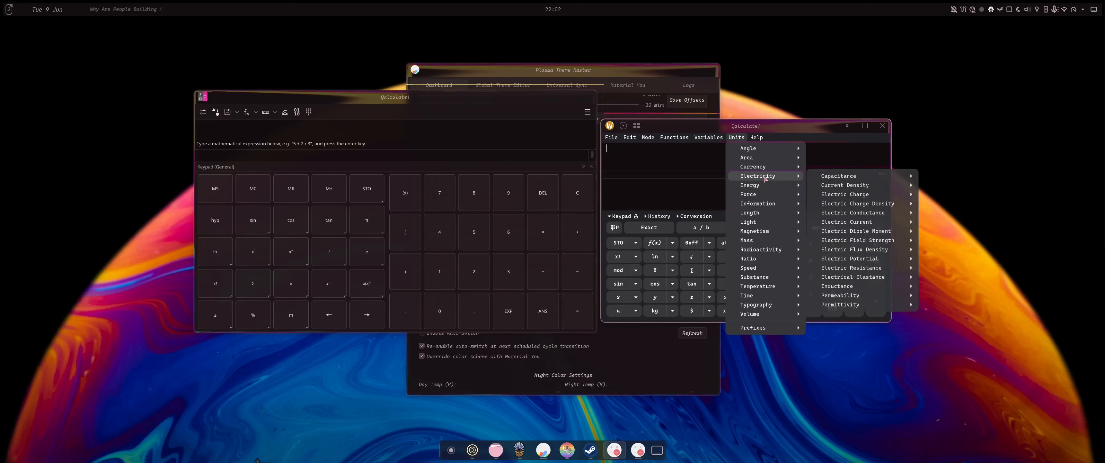
pyautogui.moveTo(841, 176)
pyautogui.click(844, 158)
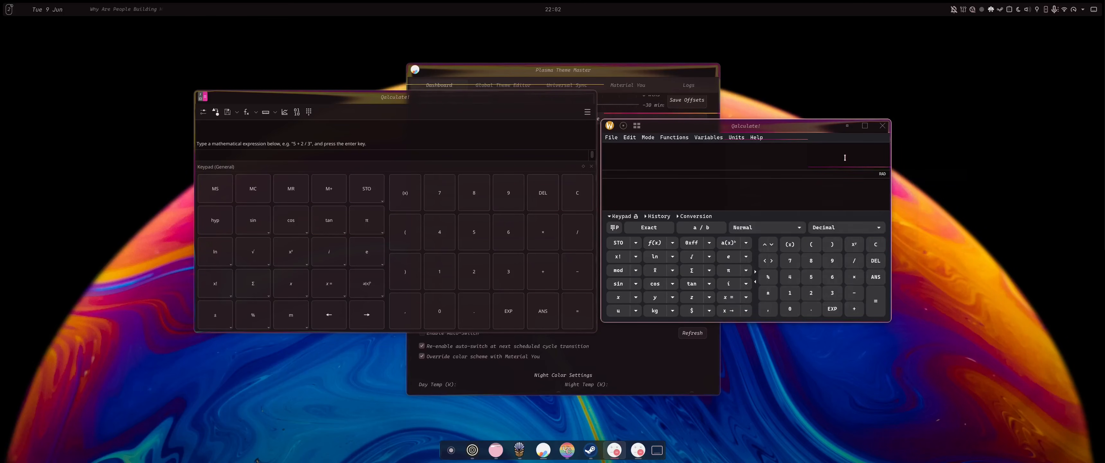
pyautogui.click(612, 138)
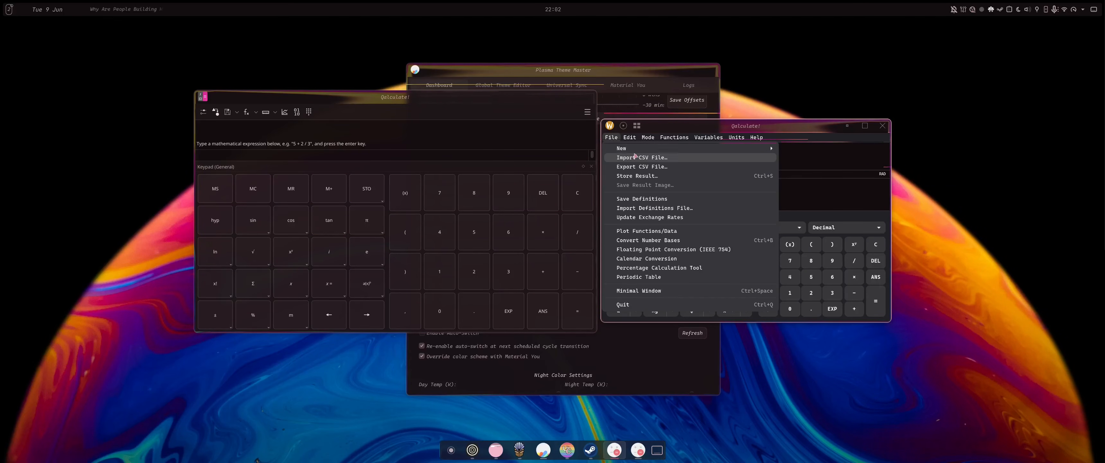
pyautogui.click(835, 162)
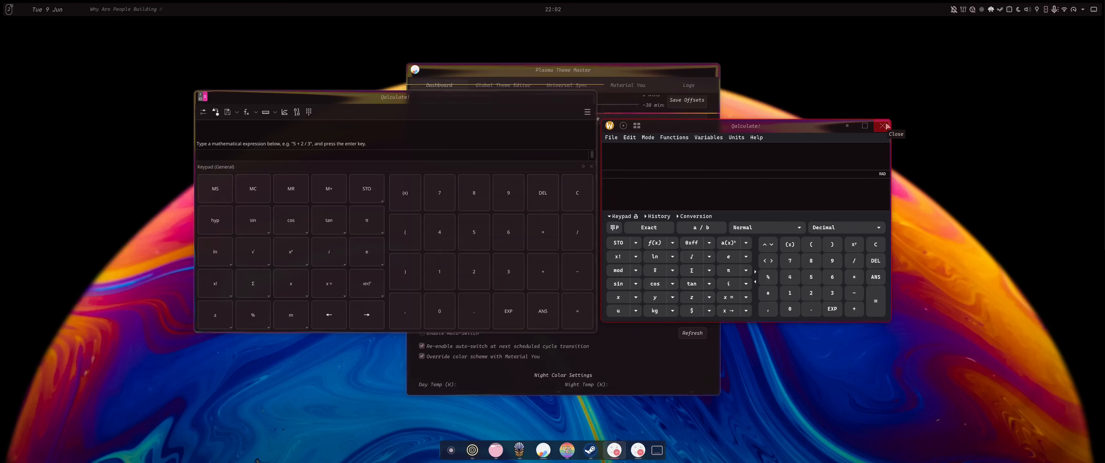
pyautogui.click(885, 126)
pyautogui.click(590, 97)
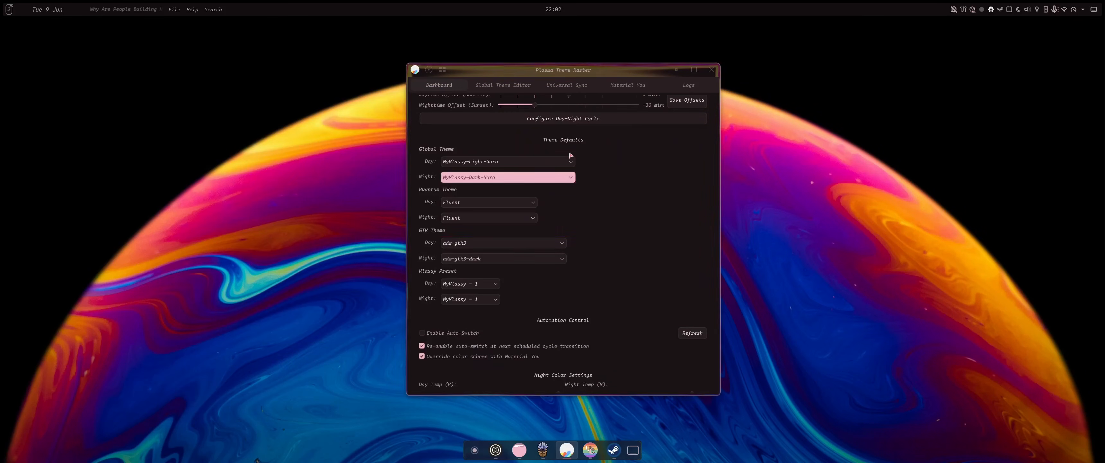
# Set the night GTK theme to Breeze in Theme Defaults and apply the target theme
pyautogui.scroll(1, 638, 227)
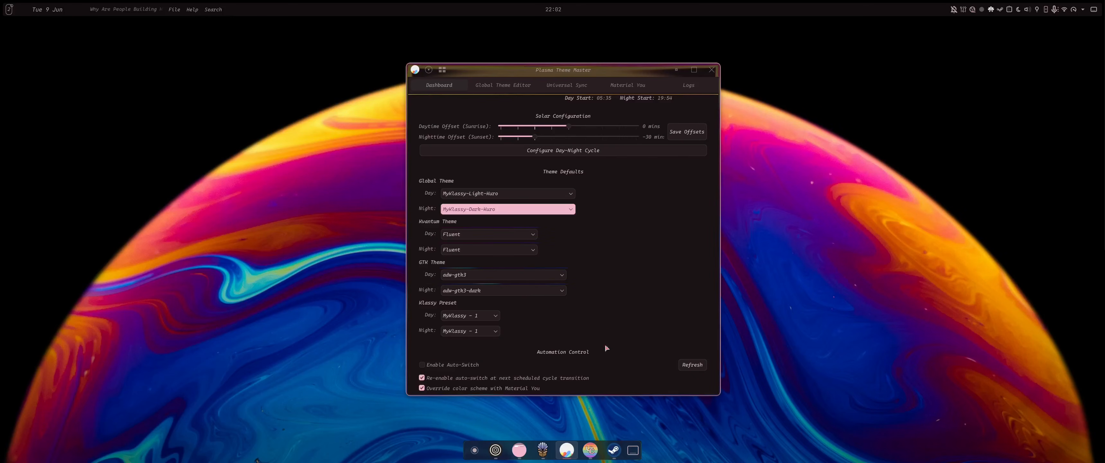
pyautogui.scroll(-1, 468, 322)
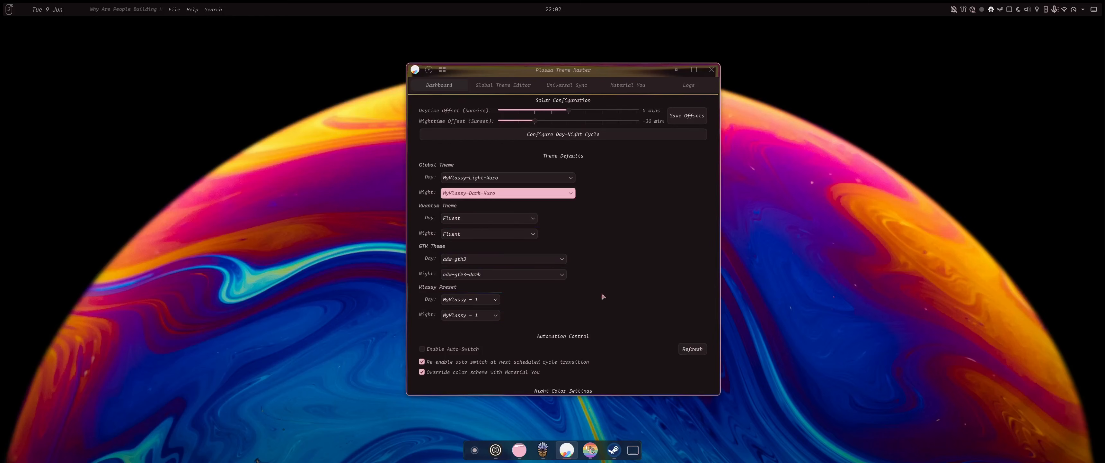
pyautogui.click(472, 274)
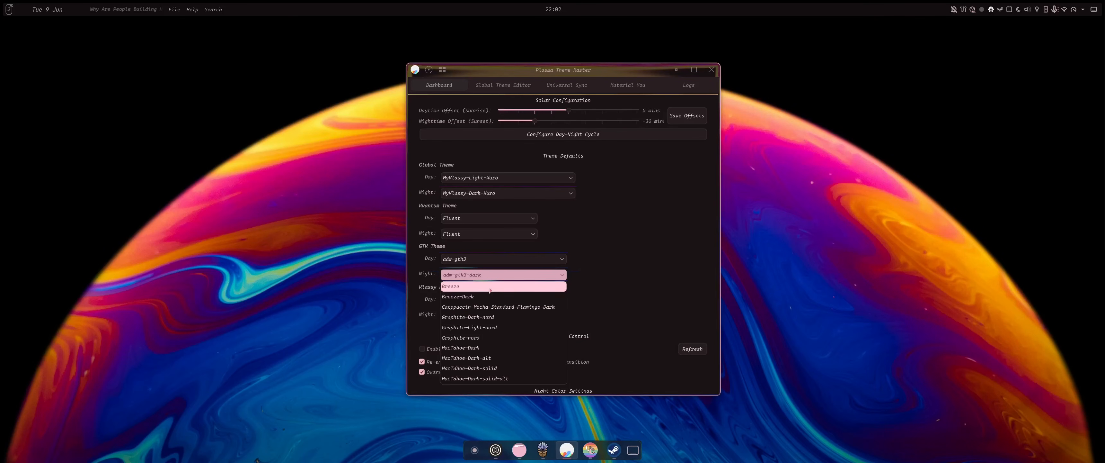
pyautogui.click(490, 296)
pyautogui.click(479, 275)
pyautogui.click(463, 290)
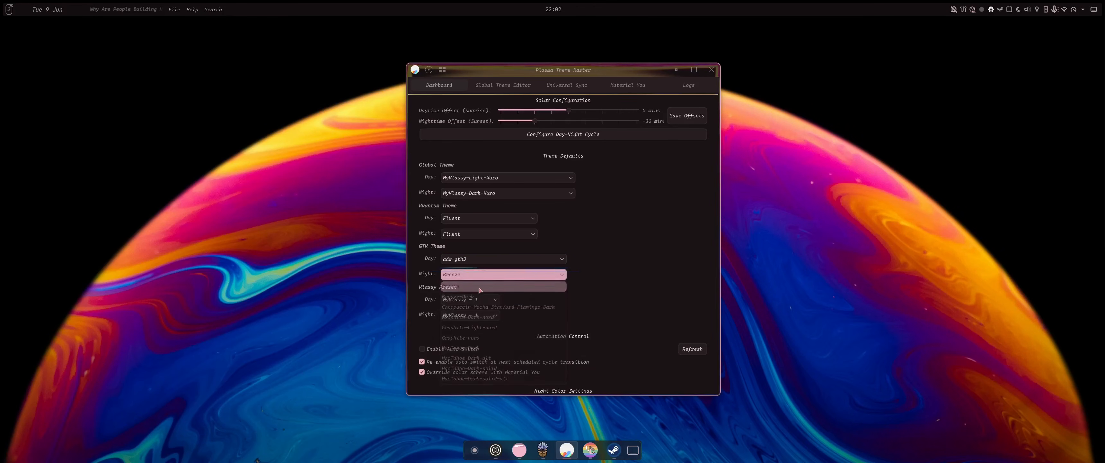
pyautogui.scroll(-5, 637, 268)
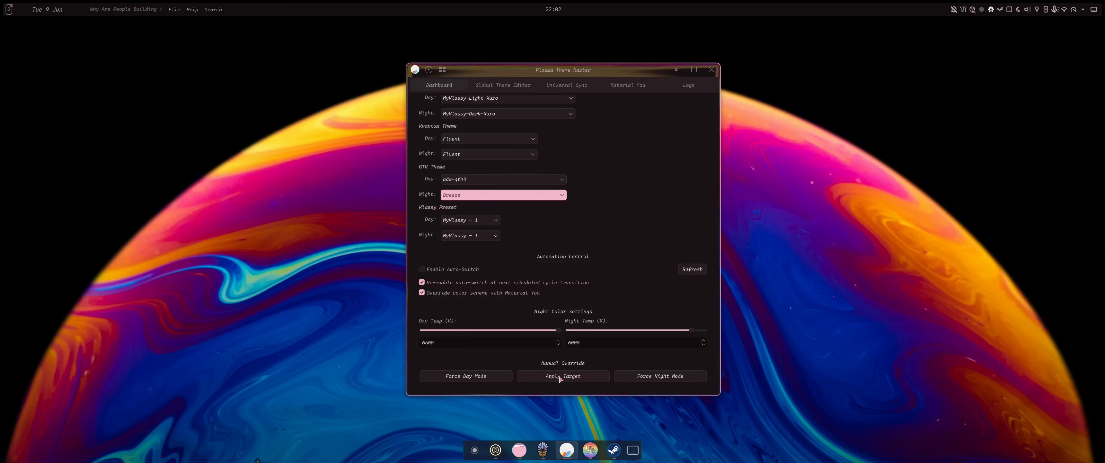
pyautogui.click(559, 377)
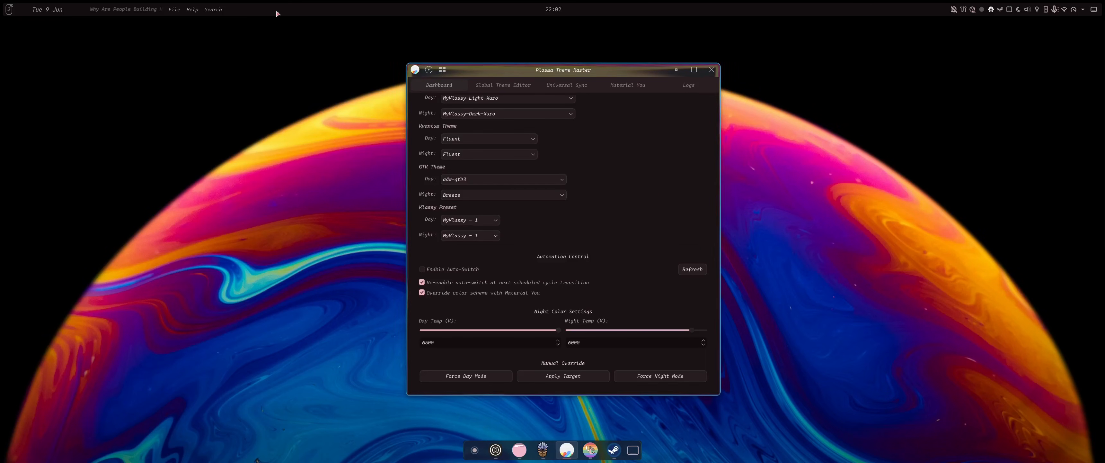
# Reopen the GTK calculator to examine its Breeze styling and Units menu, moving and widening the window
pyautogui.click(193, 9)
pyautogui.moveTo(218, 21)
pyautogui.click(596, 161)
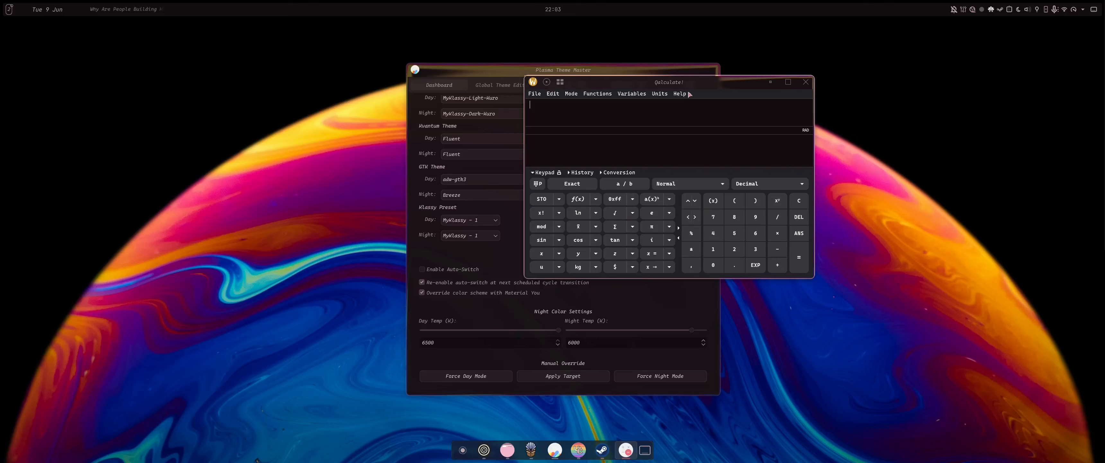
pyautogui.click(660, 93)
pyautogui.click(770, 113)
pyautogui.moveTo(735, 149); pyautogui.dragTo(697, 186)
pyautogui.moveTo(776, 200); pyautogui.dragTo(858, 200)
pyautogui.moveTo(740, 178); pyautogui.dragTo(856, 157)
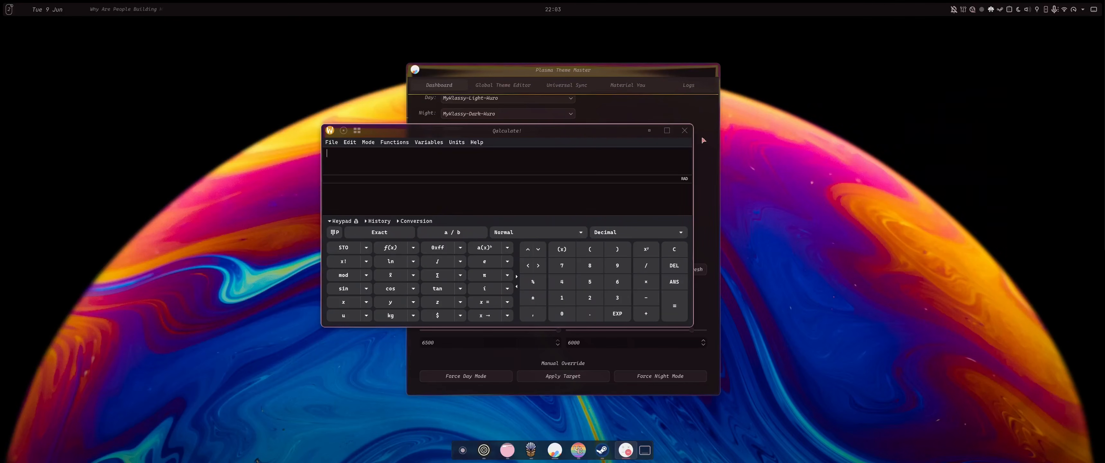
# Enter the test text dfsdgfsd in the calculator, clear it, and close the calculator
pyautogui.write('dfsdgfsd')
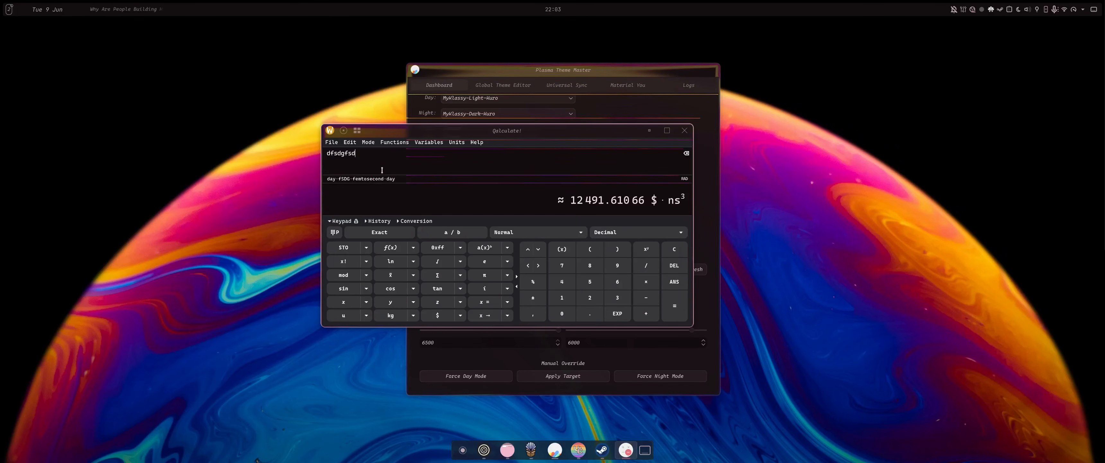
pyautogui.hotkey('ctrl', 'a')
pyautogui.press('BackSpace')
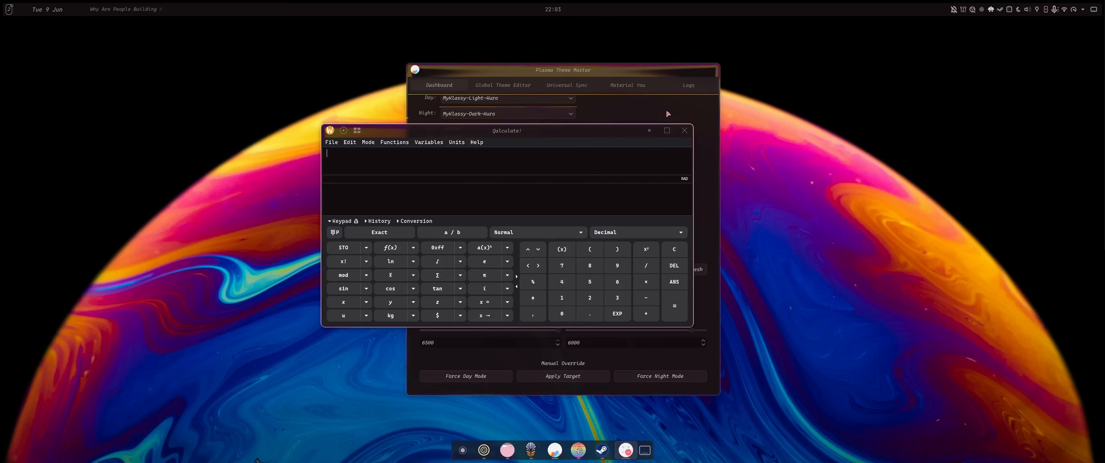
pyautogui.click(684, 130)
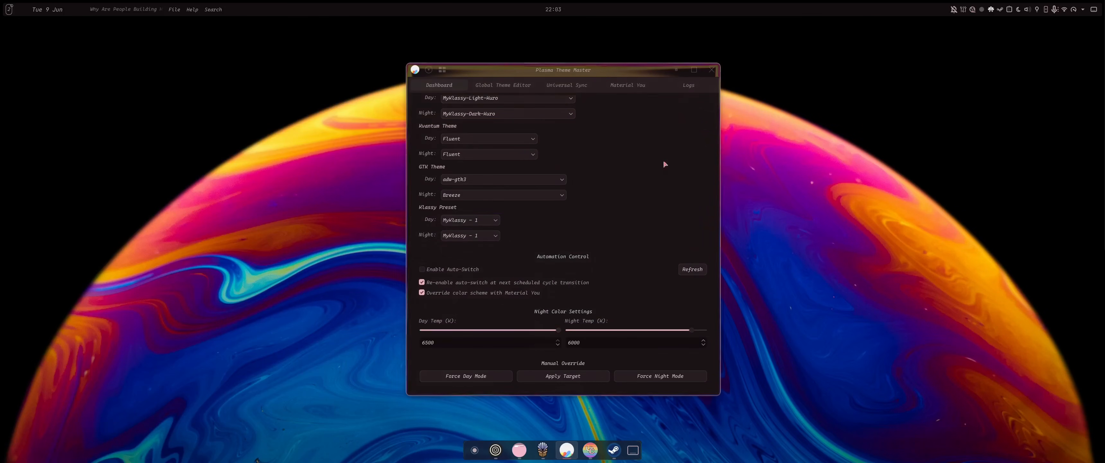
# Set the night GTK theme to adw-gtk3-dark and apply the target theme
pyautogui.click(475, 195)
pyautogui.scroll(-4, 495, 234)
pyautogui.click(464, 300)
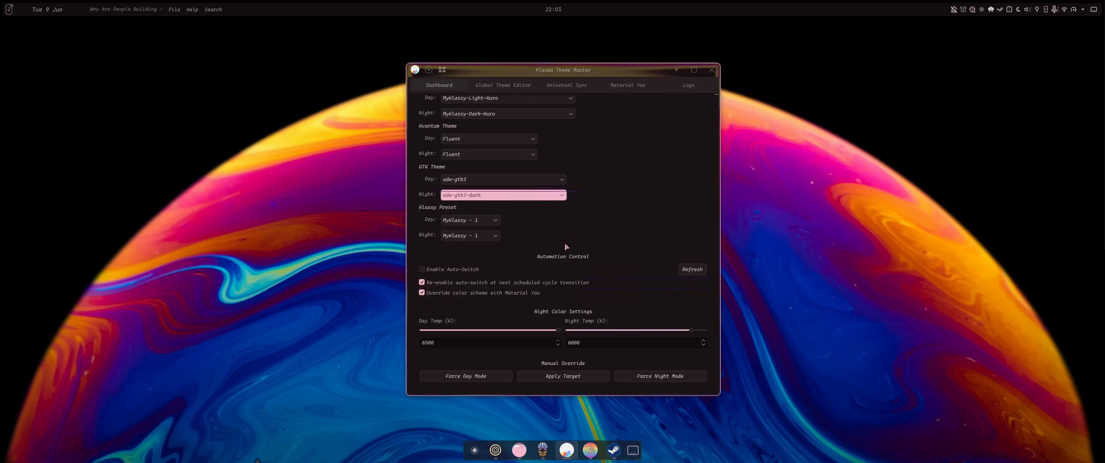
pyautogui.click(570, 378)
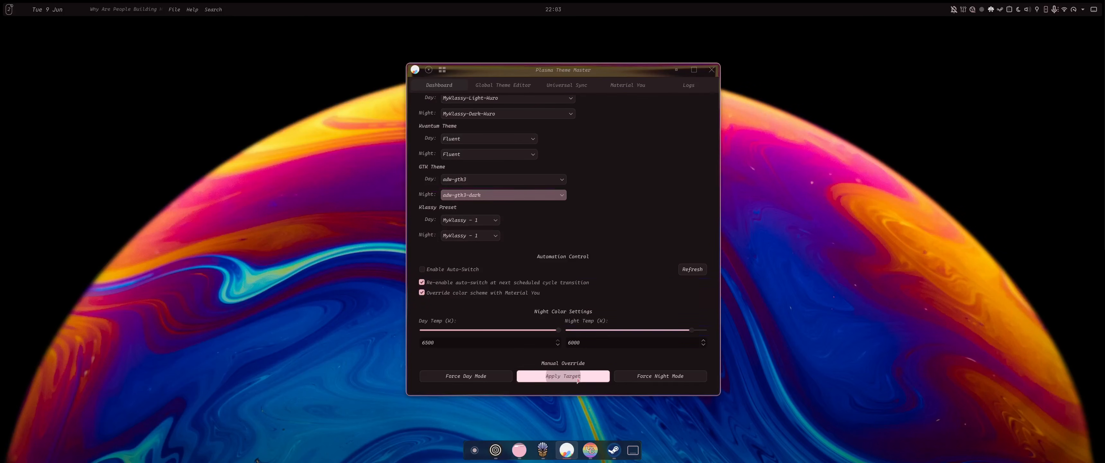
# Show the supported applications in Universal Sync, and launch Code - OSS to examine its synced colours
pyautogui.click(570, 86)
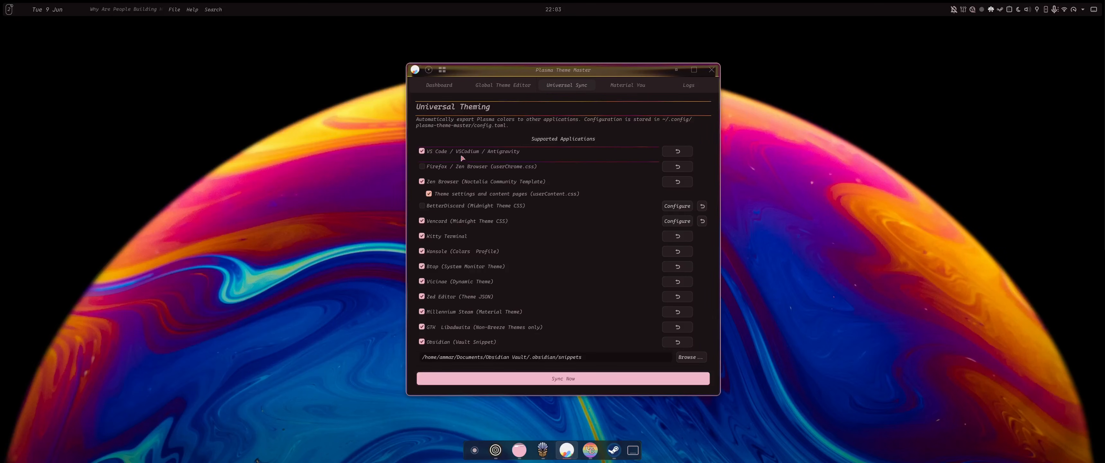
pyautogui.press('super+space')
pyautogui.write('v')
pyautogui.press('BackSpace')
pyautogui.write('code')
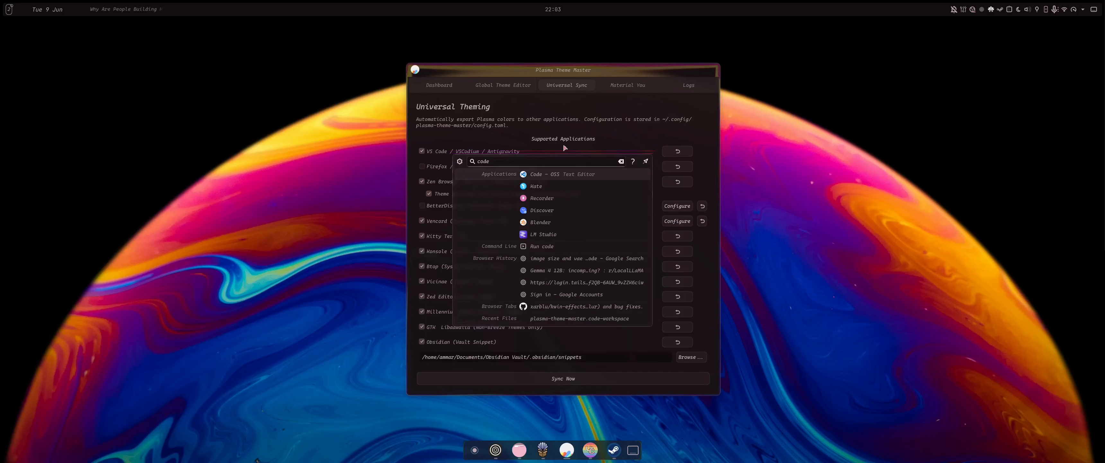
pyautogui.press('Return')
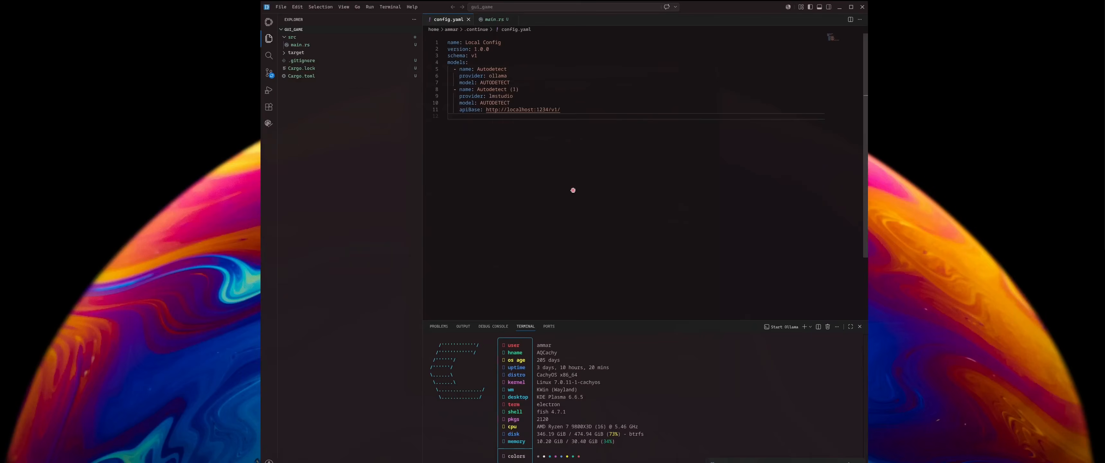
# Resize and reposition the Code - OSS window, and examine the synced colours of its editor actions and menu bar
pyautogui.moveTo(845, 38); pyautogui.dragTo(958, 181)
pyautogui.moveTo(799, 292); pyautogui.dragTo(752, 194)
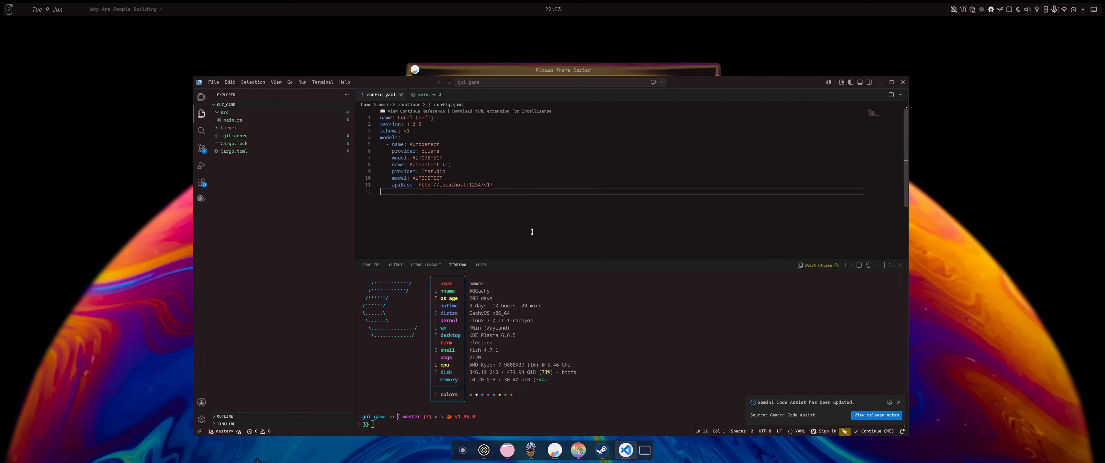
pyautogui.moveTo(562, 390)
pyautogui.mouseDown()
pyautogui.moveTo(549, 378)
pyautogui.moveTo(561, 377)
pyautogui.mouseUp()
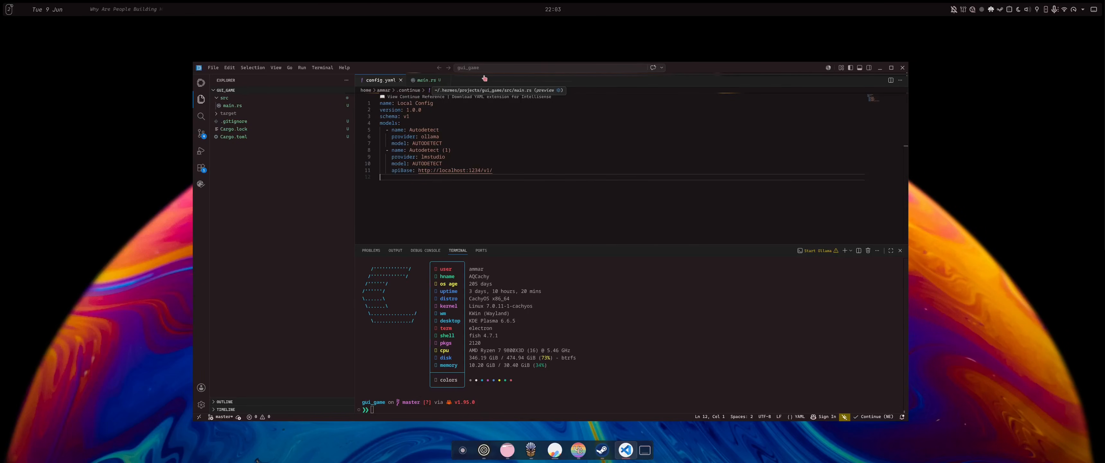
pyautogui.click(900, 80)
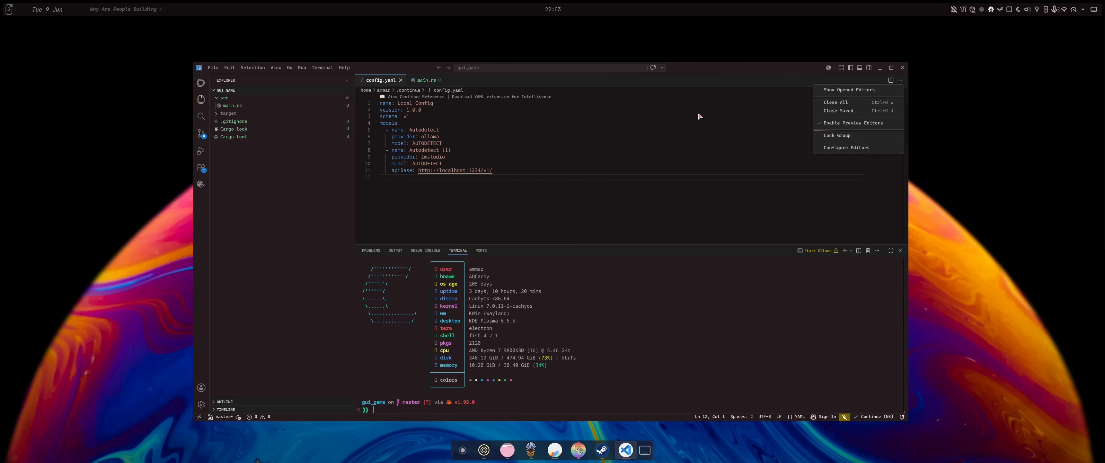
pyautogui.click(462, 82)
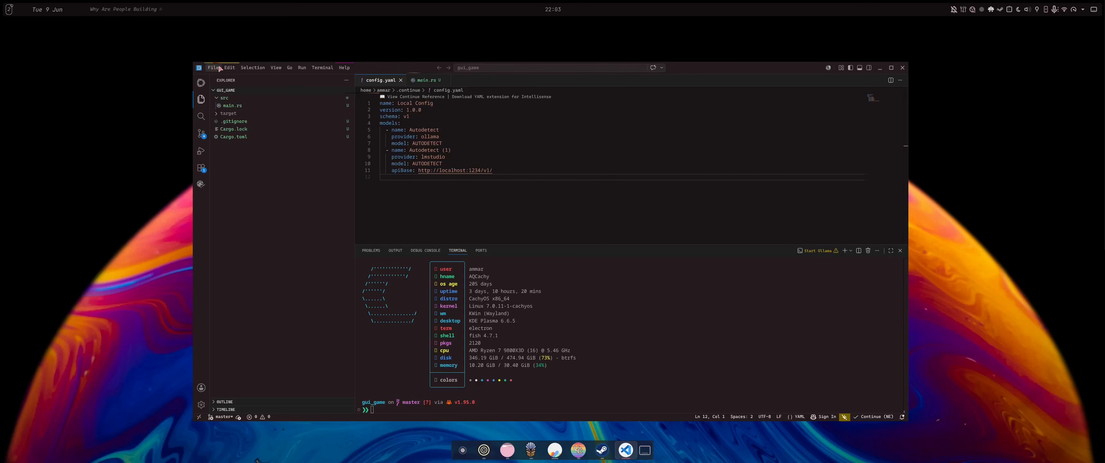
pyautogui.press('alt')
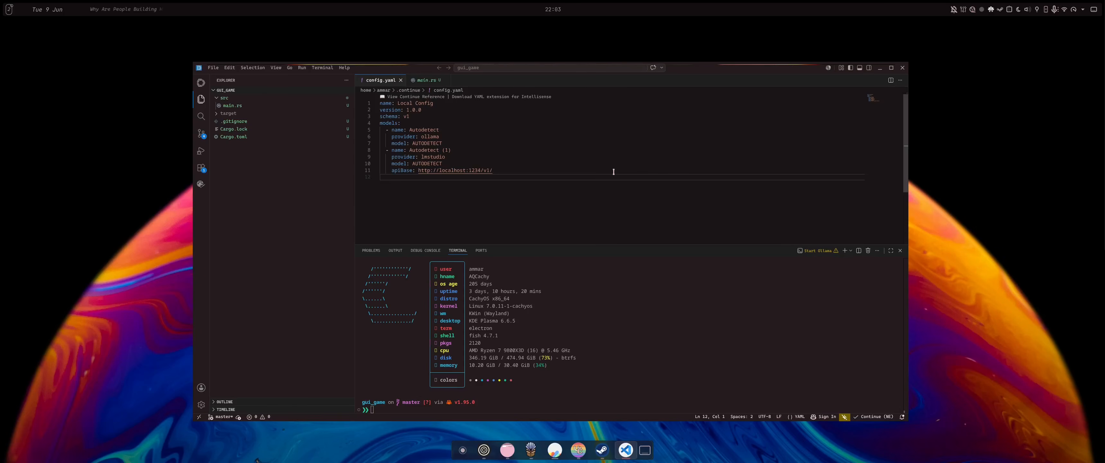
# Find the Color Theme preference by searching for theme, and set the editor's colour theme to Dark (Visual Studio)
pyautogui.hotkey('ctrl', 'shift', 'p')
pyautogui.write('theme')
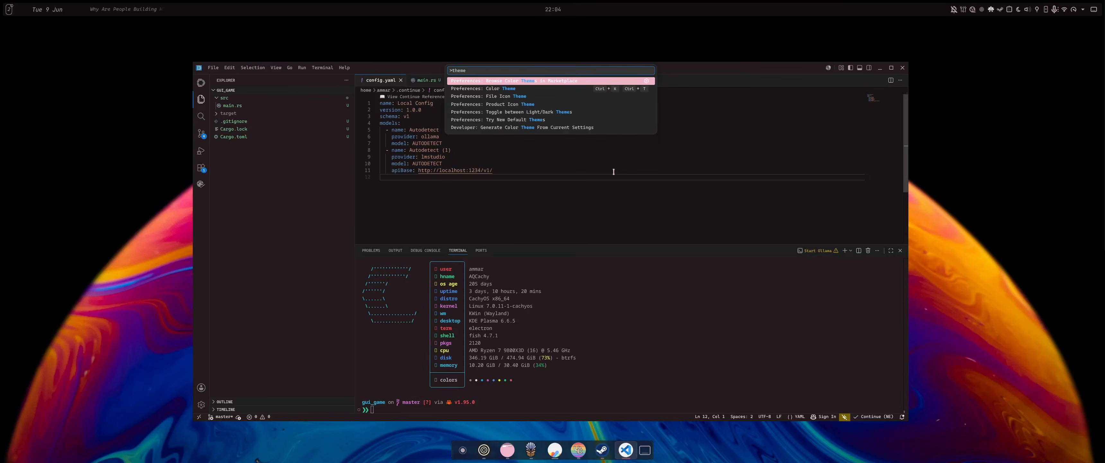
pyautogui.press('Down')
pyautogui.press('Return')
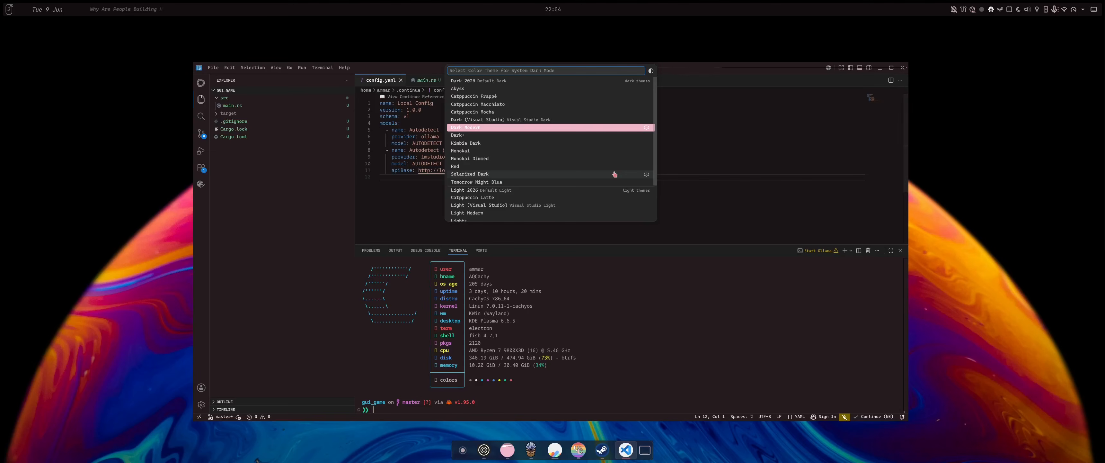
pyautogui.press('Up')
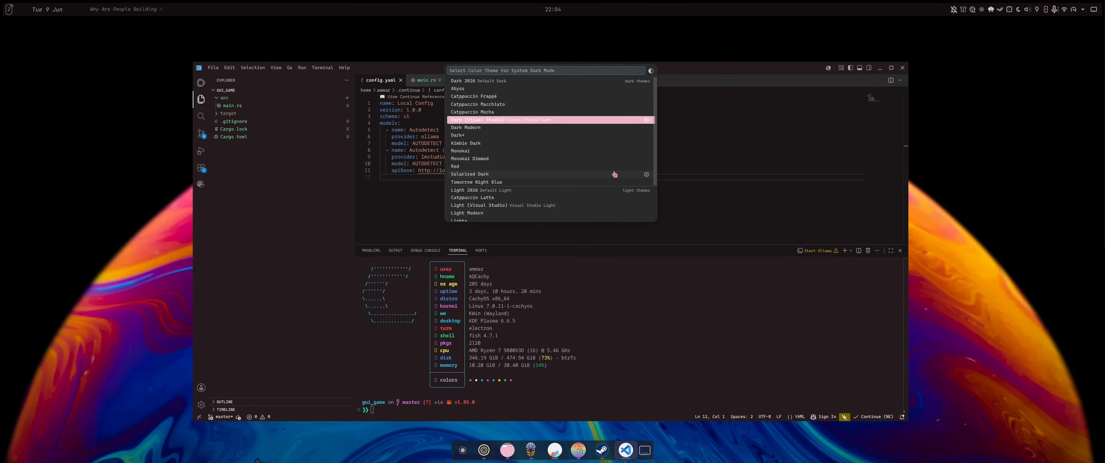
pyautogui.press('Return')
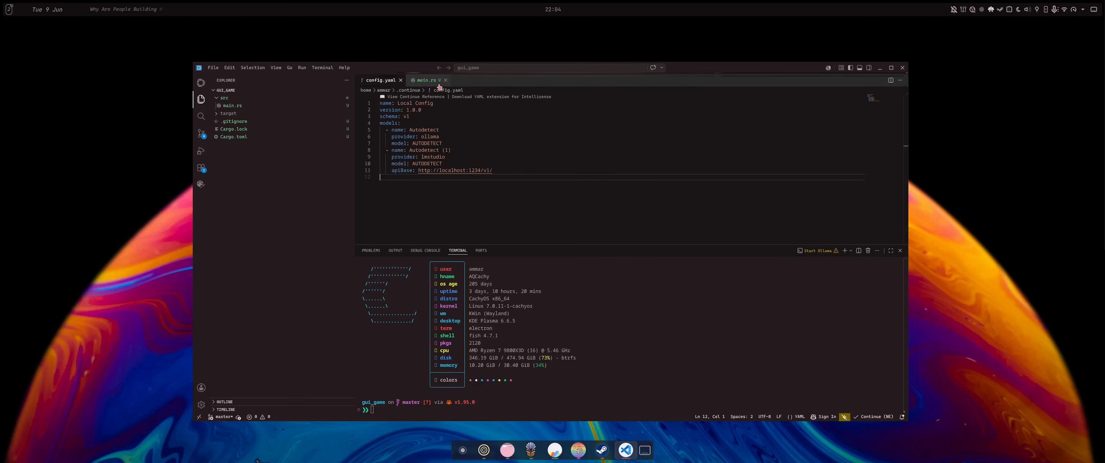
# Compare the syntax colours of main.rs and config.yaml, and return to Plasma Theme Master's Universal Sync page
pyautogui.click(426, 80)
pyautogui.click(381, 80)
pyautogui.click(423, 81)
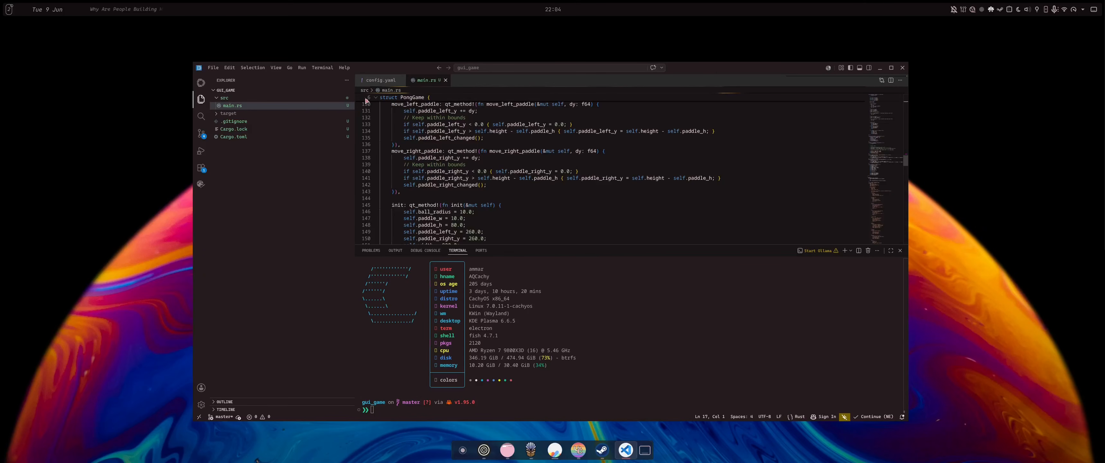
pyautogui.click(385, 82)
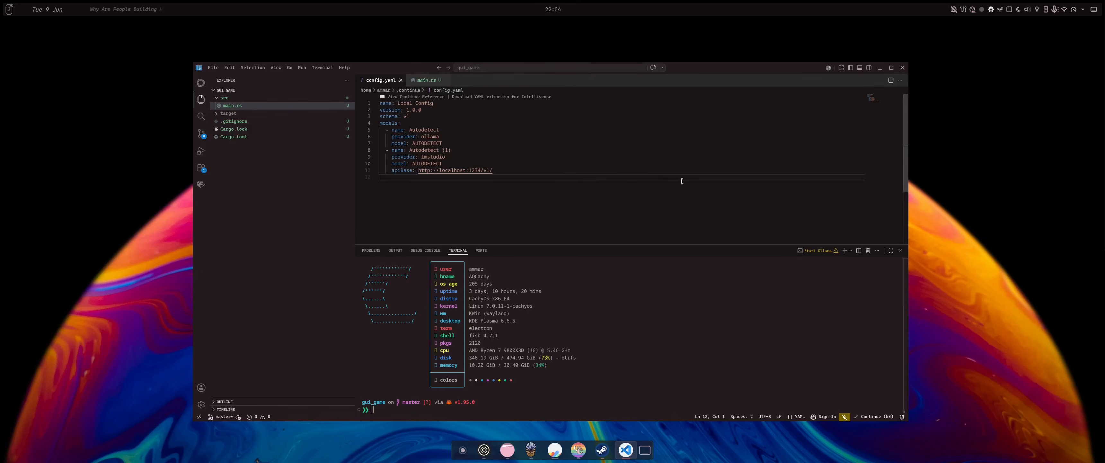
pyautogui.press('super')
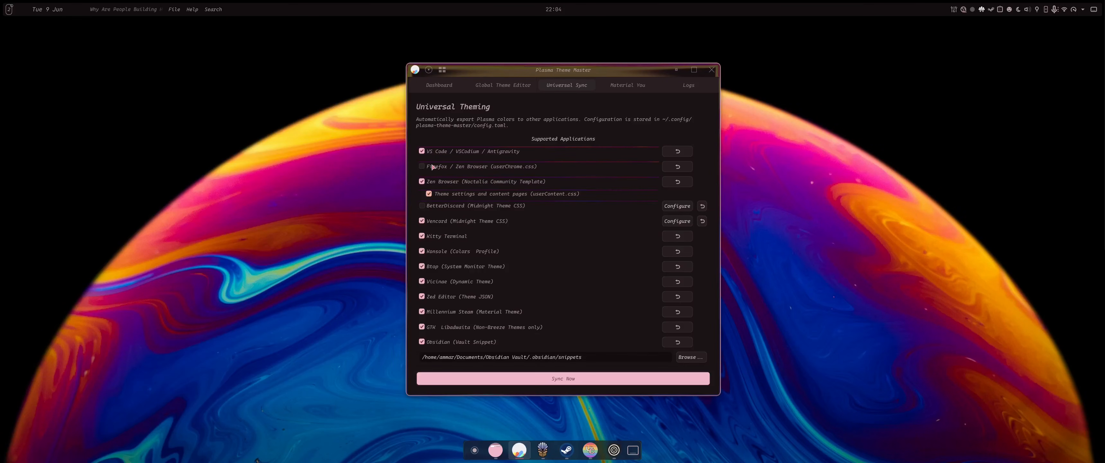
# Enable Firefox / Zen Browser (userChrome.css) theming, trigger a sync, and disable that option again
pyautogui.click(448, 168)
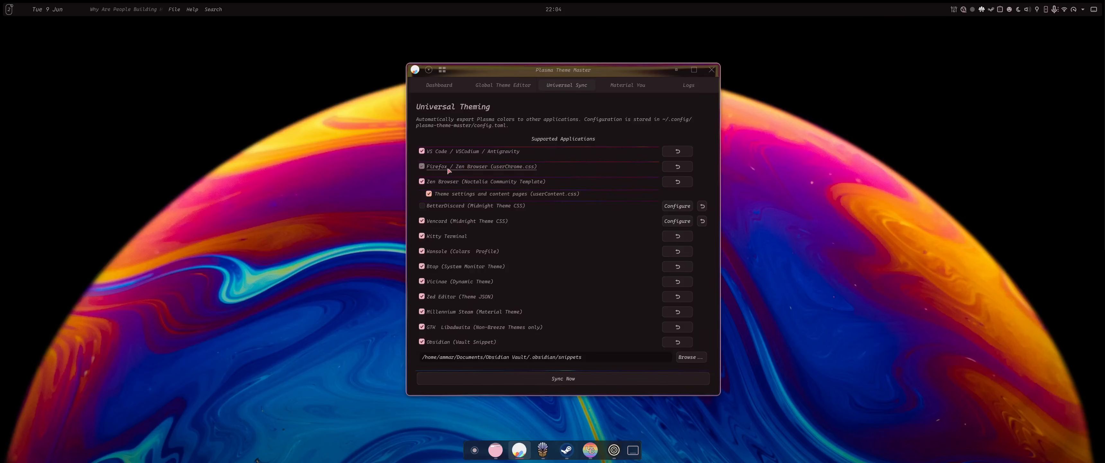
pyautogui.click(580, 378)
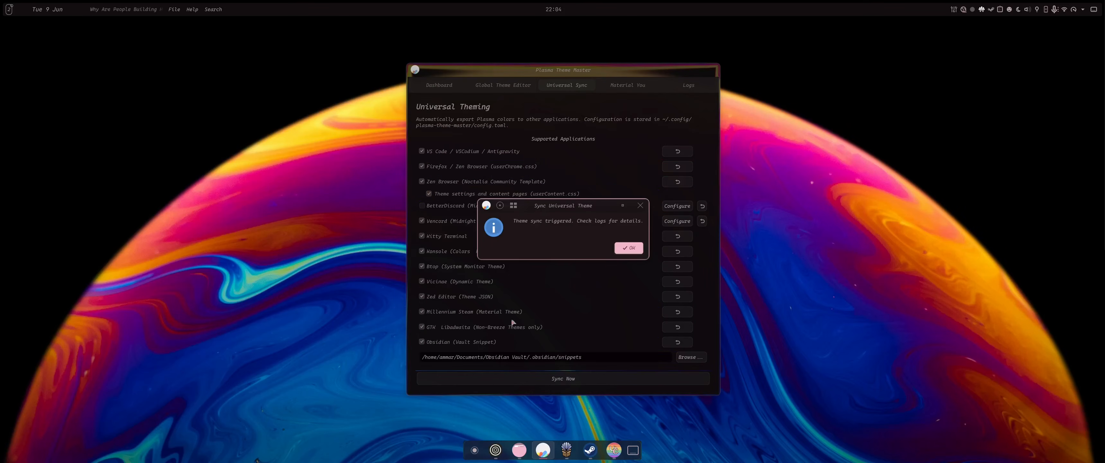
pyautogui.click(627, 248)
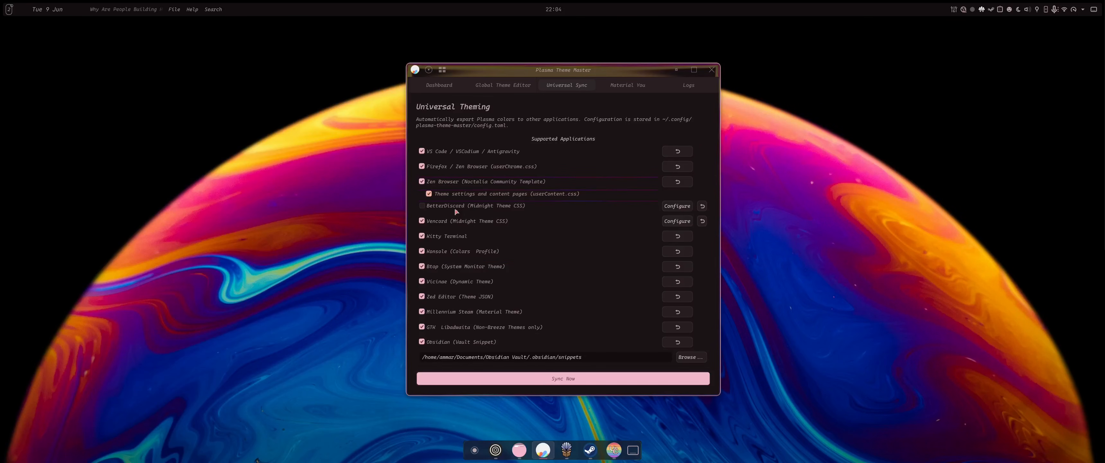
pyautogui.click(469, 167)
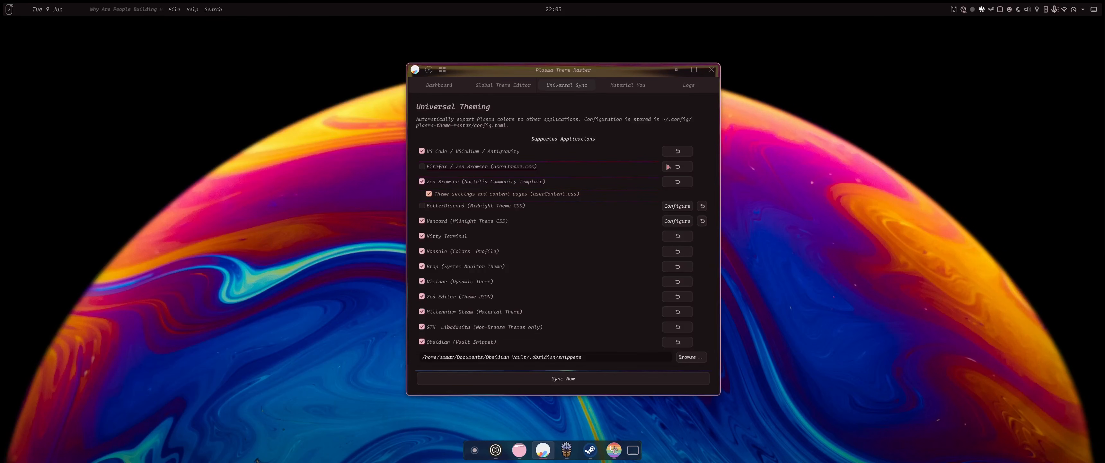
# Open Discord to examine its synced colours and close it, then view the Vencord sync configuration without changing it
pyautogui.moveTo(573, 241); pyautogui.dragTo(583, 221)
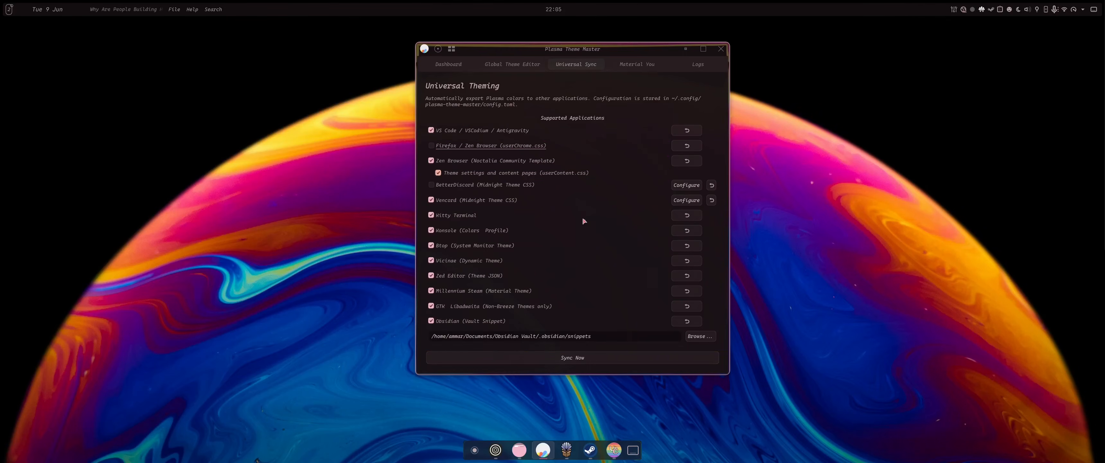
pyautogui.click(613, 450)
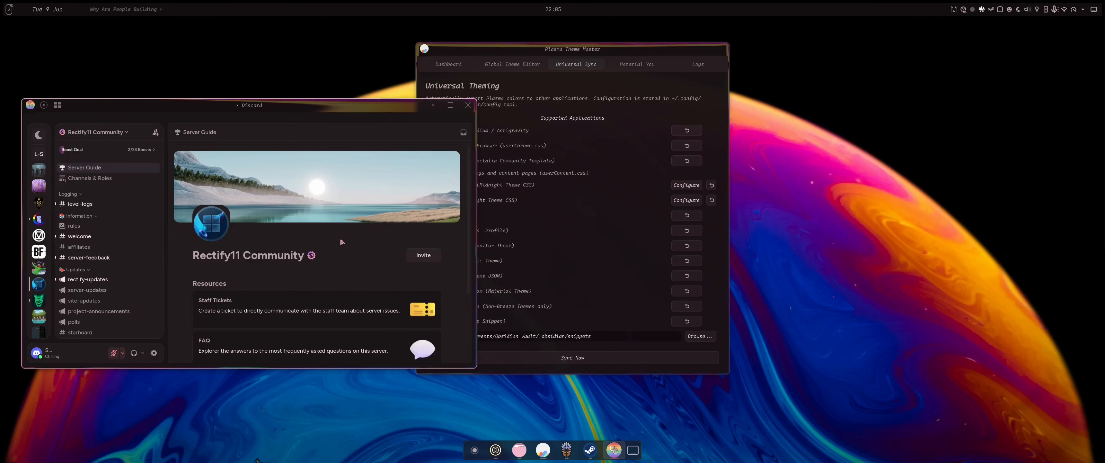
pyautogui.moveTo(676, 262); pyautogui.dragTo(628, 258)
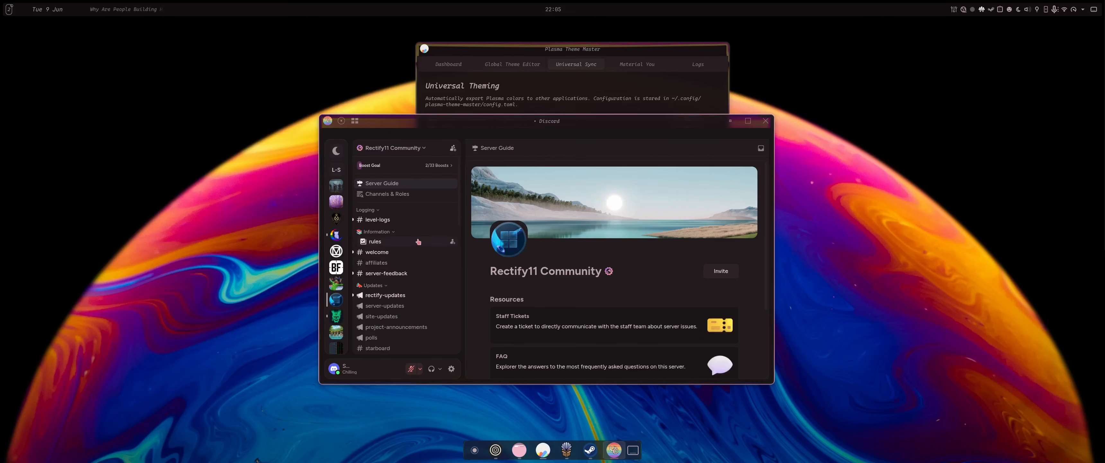
pyautogui.moveTo(412, 121); pyautogui.dragTo(435, 118)
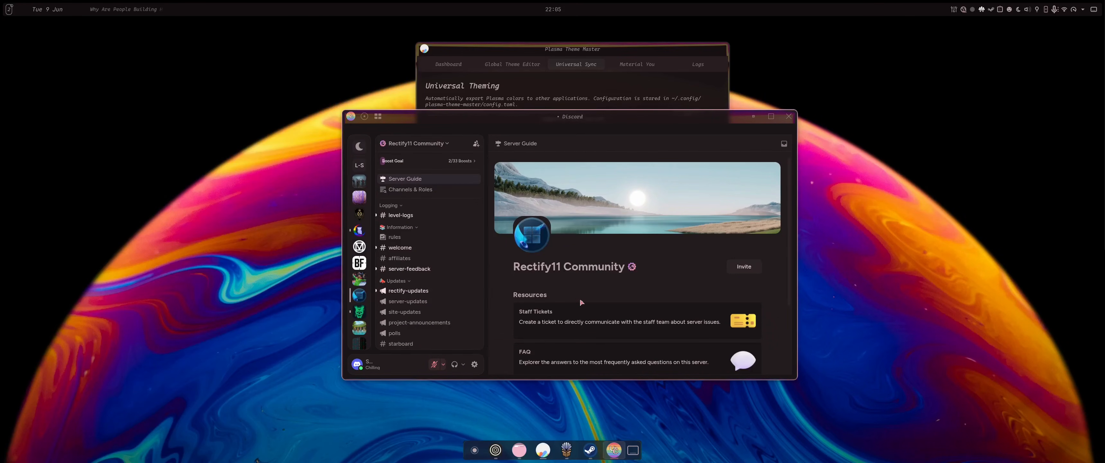
pyautogui.click(788, 116)
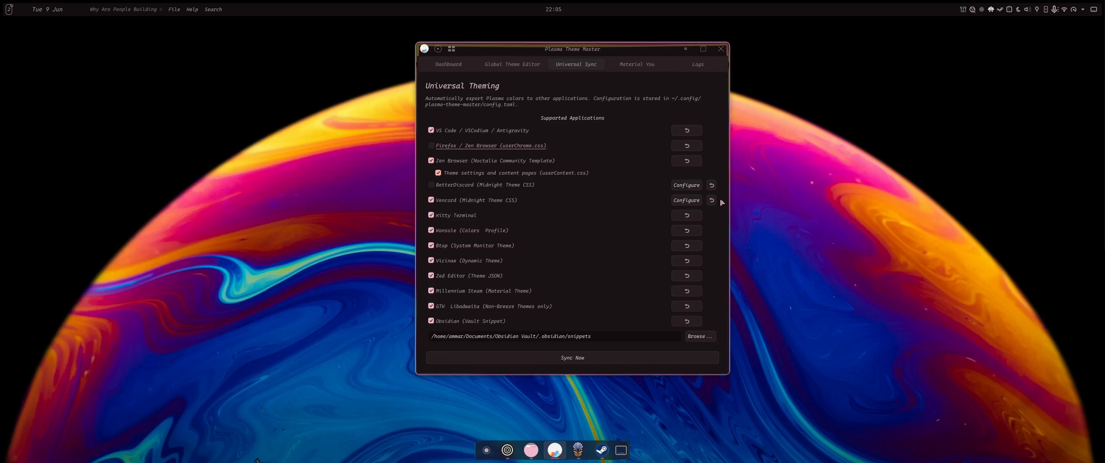
pyautogui.click(686, 200)
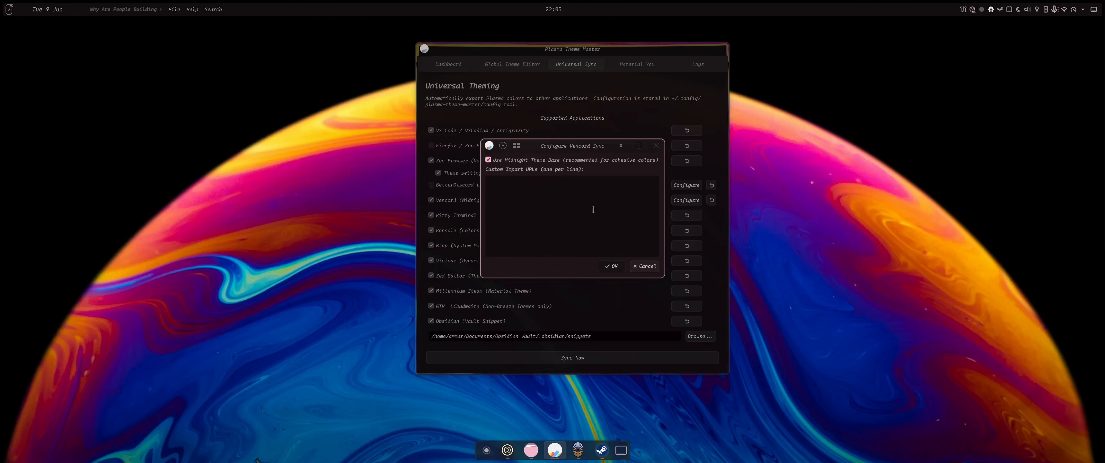
pyautogui.click(646, 266)
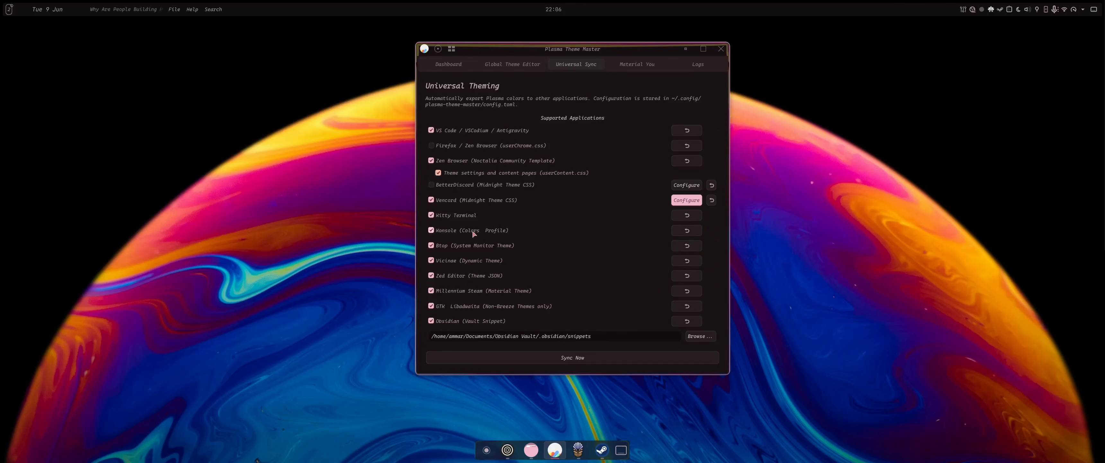
# Launch Konsole, resize and reposition its window, and switch its profile to PlasmaMaster
pyautogui.hotkey('ctrl', 'alt', 't')
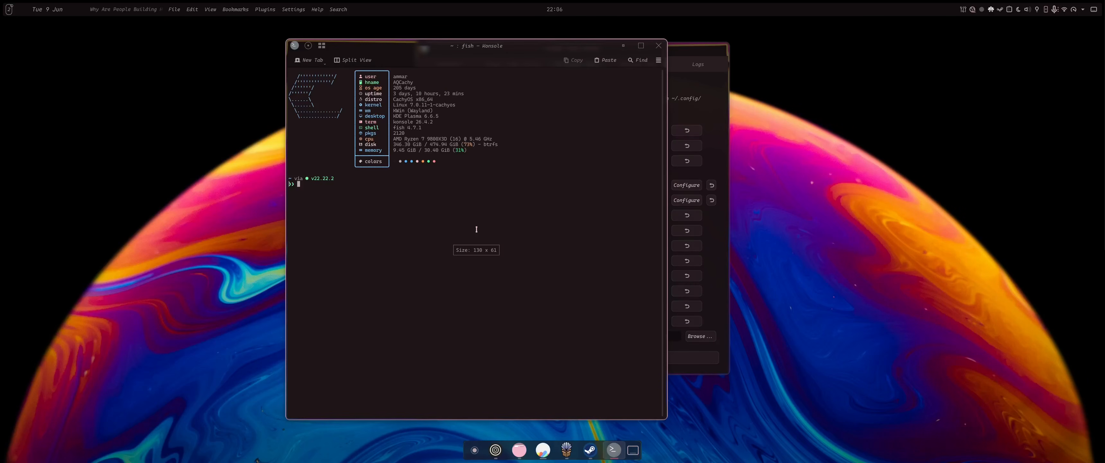
pyautogui.moveTo(453, 158); pyautogui.dragTo(561, 160)
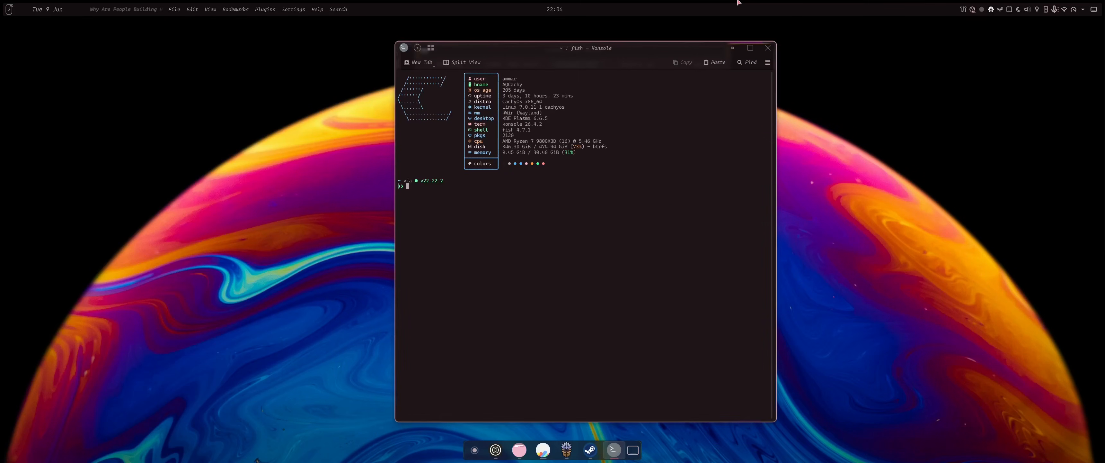
pyautogui.moveTo(776, 47); pyautogui.dragTo(811, 151)
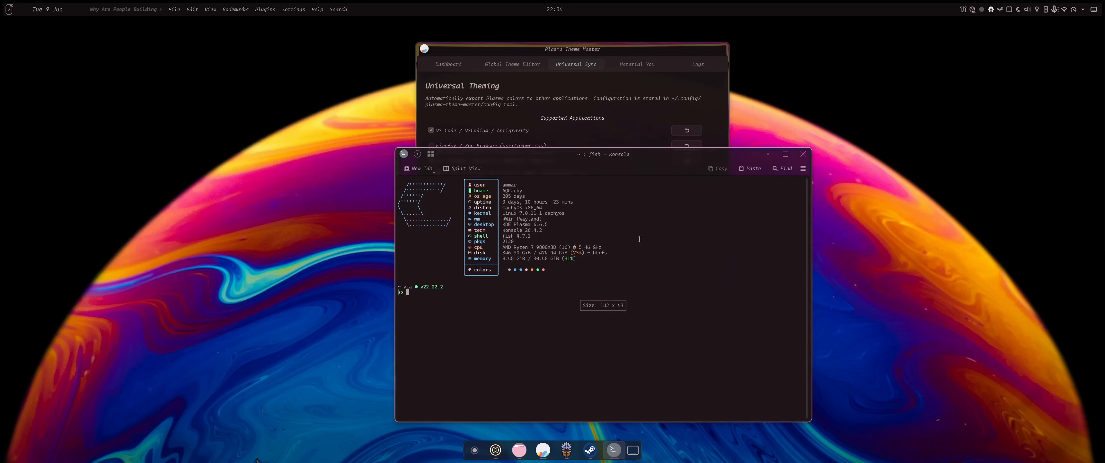
pyautogui.moveTo(645, 299); pyautogui.dragTo(589, 275)
pyautogui.click(745, 144)
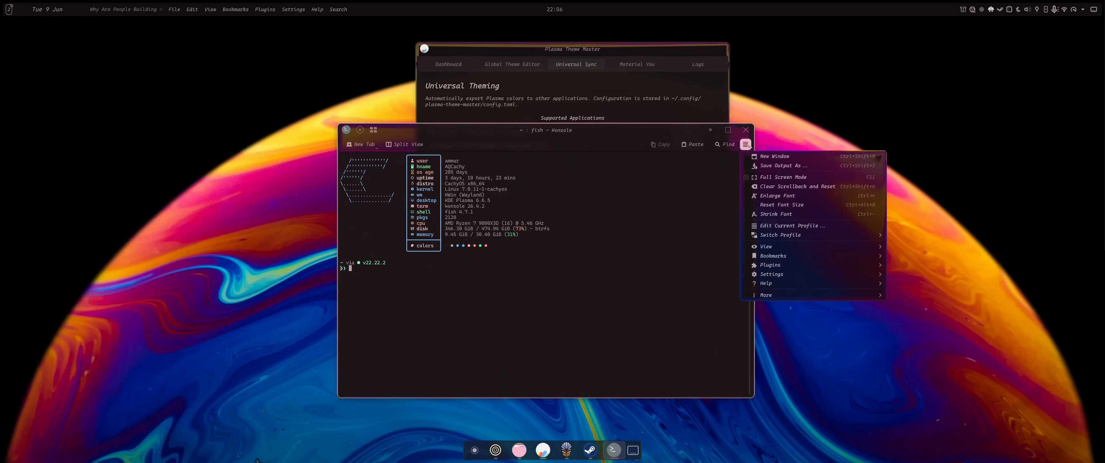
pyautogui.moveTo(813, 236)
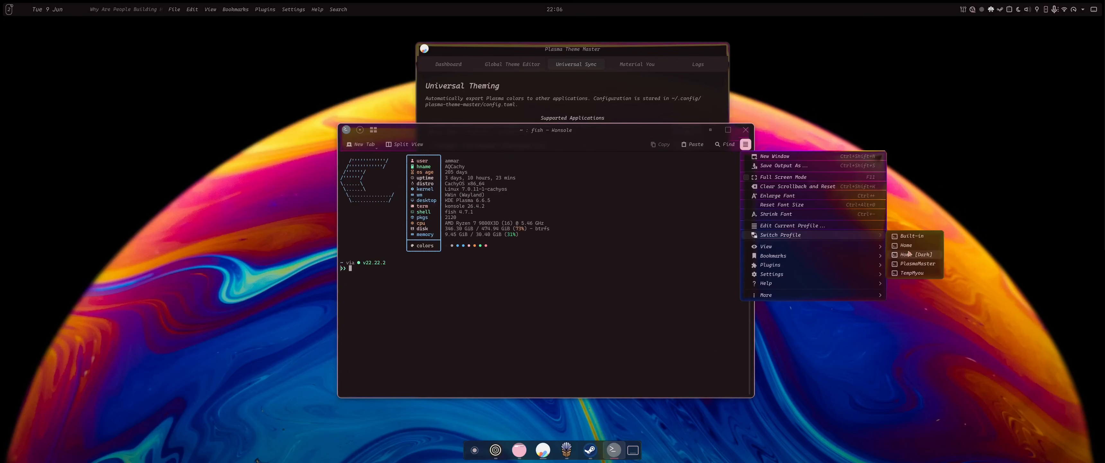
pyautogui.click(913, 264)
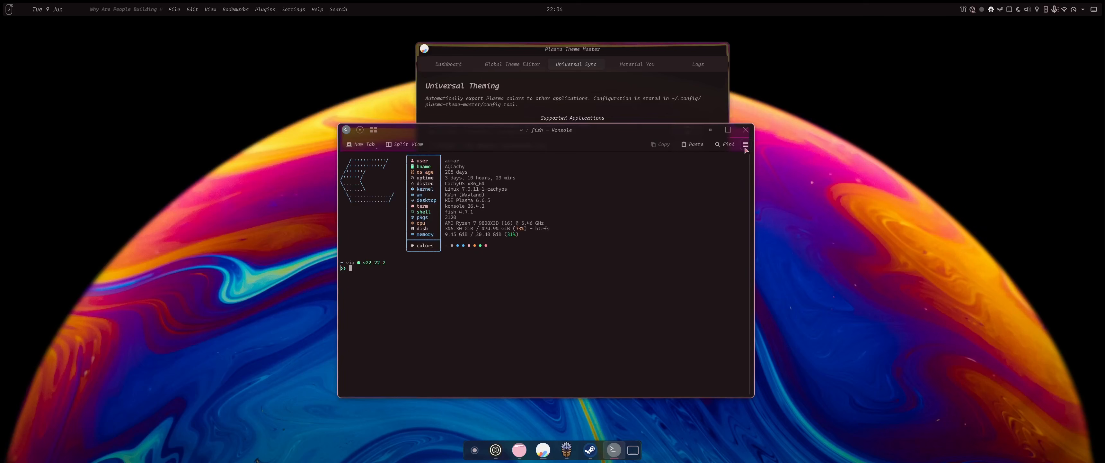
# Review the list of available Konsole profiles, and close Konsole
pyautogui.click(745, 144)
pyautogui.moveTo(811, 234)
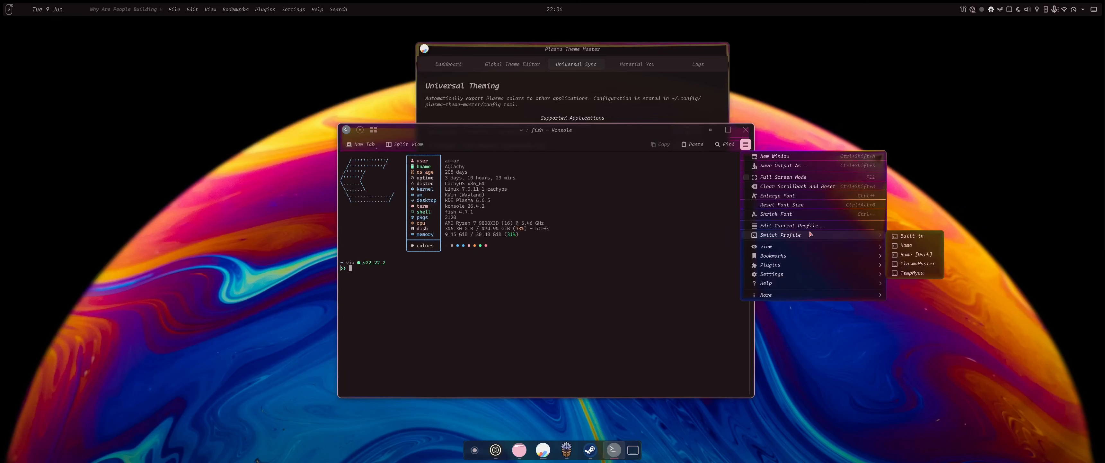
pyautogui.click(629, 209)
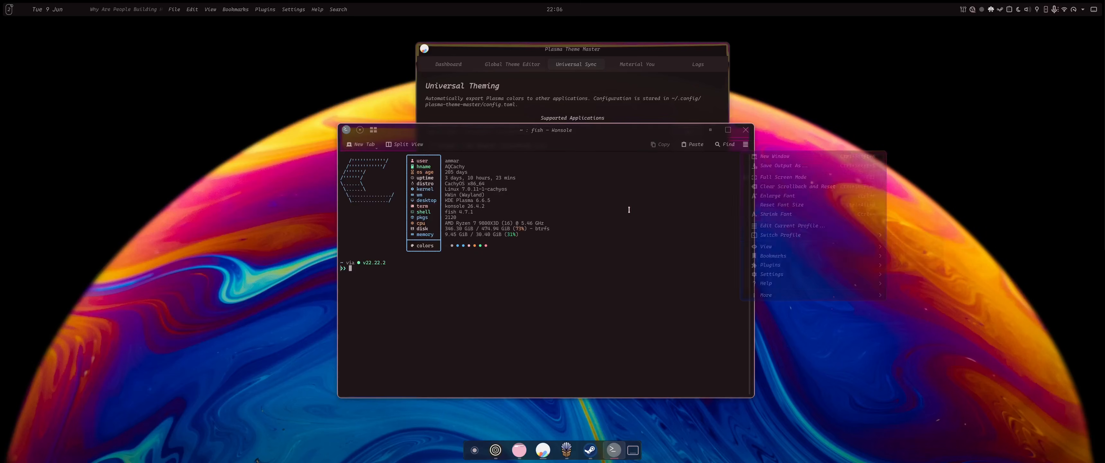
pyautogui.click(745, 130)
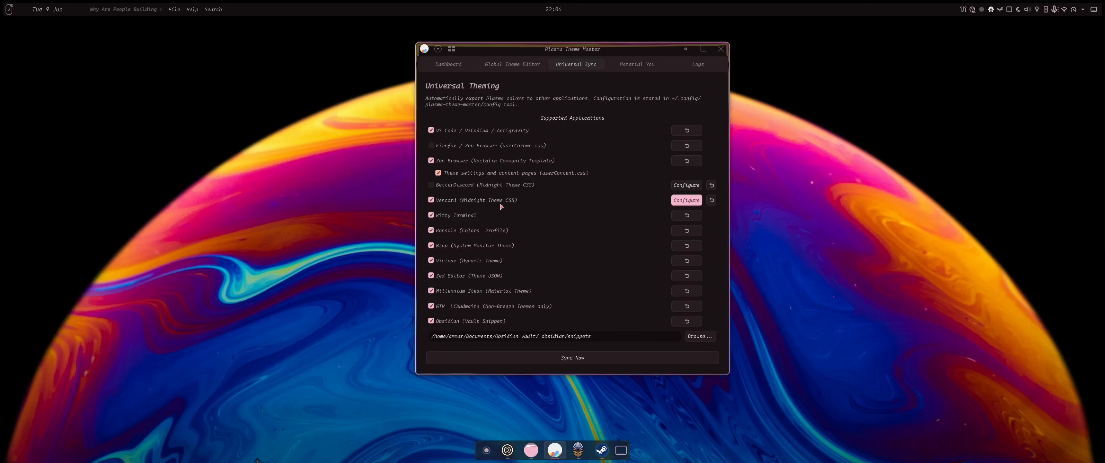
# Launch the Kitty terminal to examine its synced colours, enter the test text dfgdfdfhdgh, and close it
pyautogui.hotkey('ctrl', 'alt', 't')
pyautogui.moveTo(776, 235); pyautogui.dragTo(658, 231)
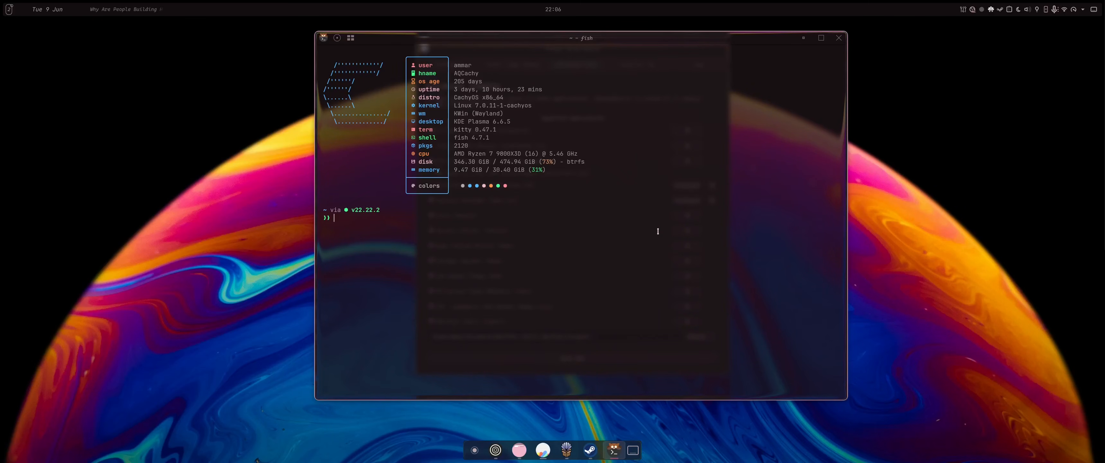
pyautogui.write('dfgdfdfhdgh')
pyautogui.hotkey('alt', 'F4')
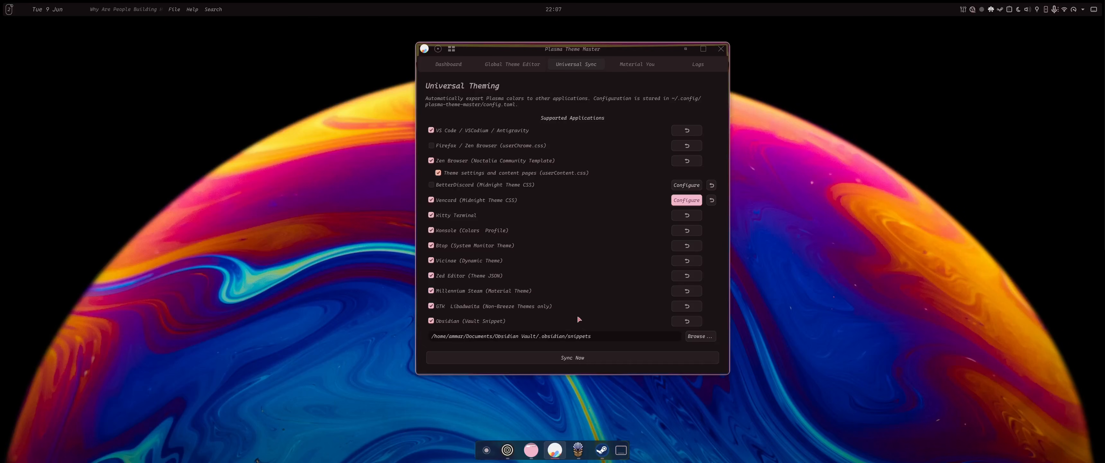
# Open the Material You settings, install the Material You Colors dependencies with pipx, and close the finished install terminal
pyautogui.click(620, 68)
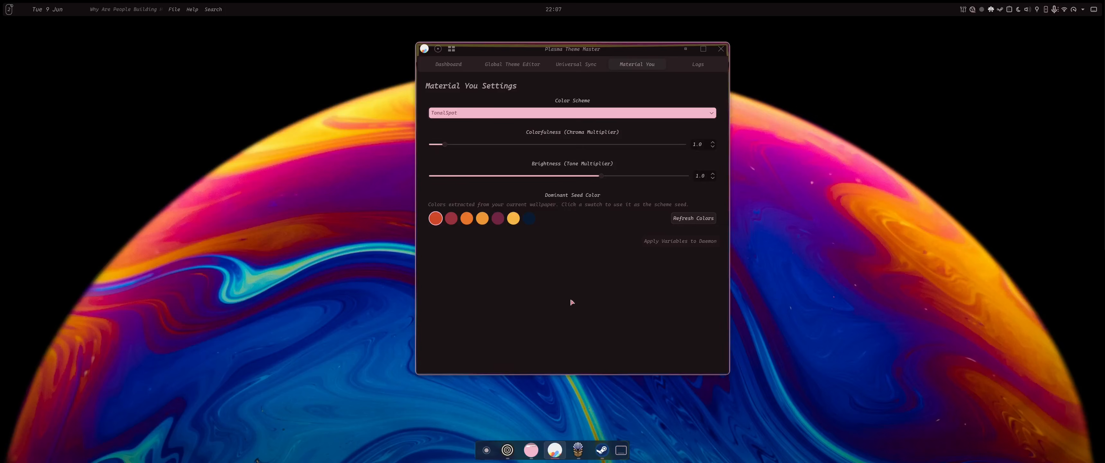
pyautogui.click(195, 10)
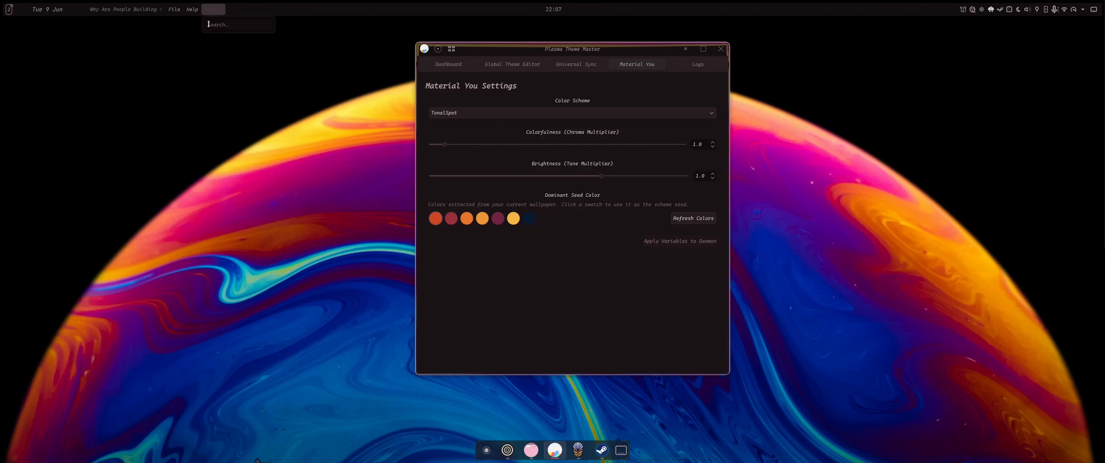
pyautogui.moveTo(266, 22)
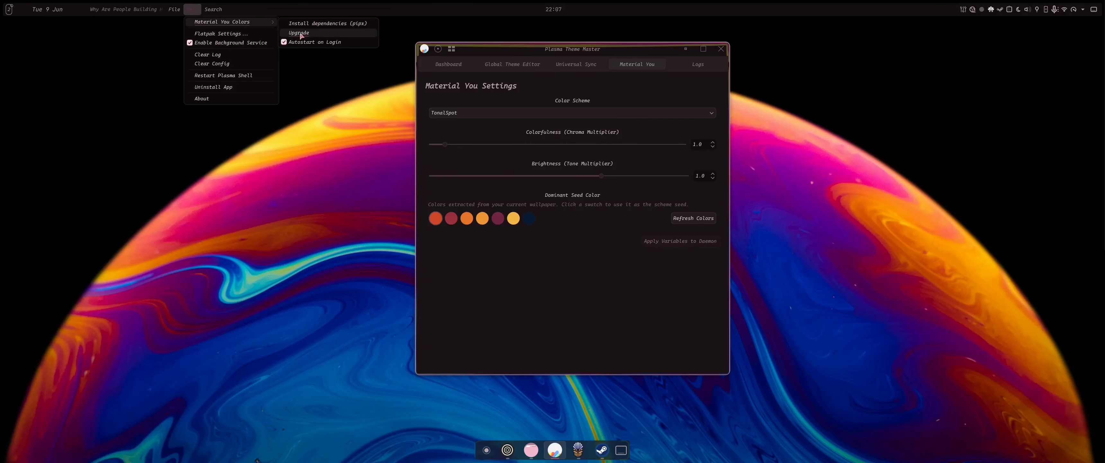
pyautogui.click(307, 24)
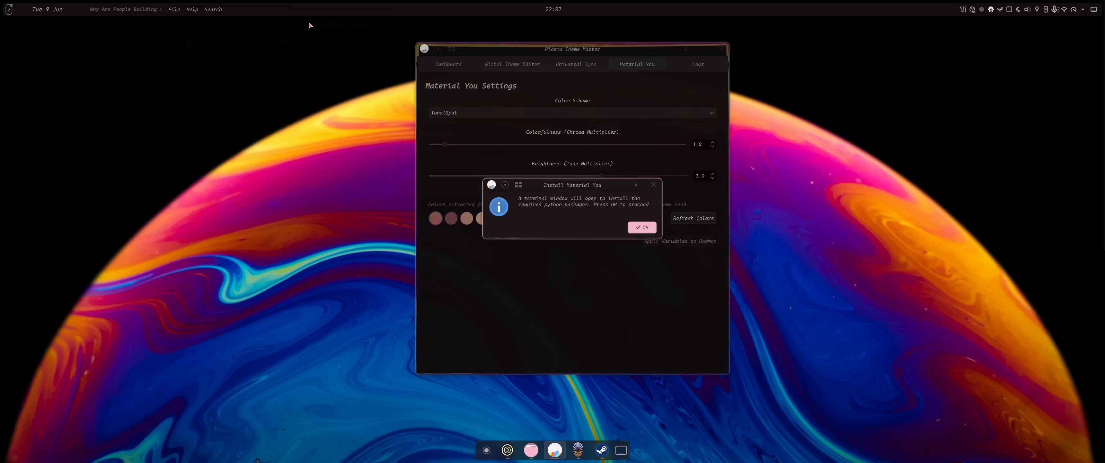
pyautogui.click(639, 226)
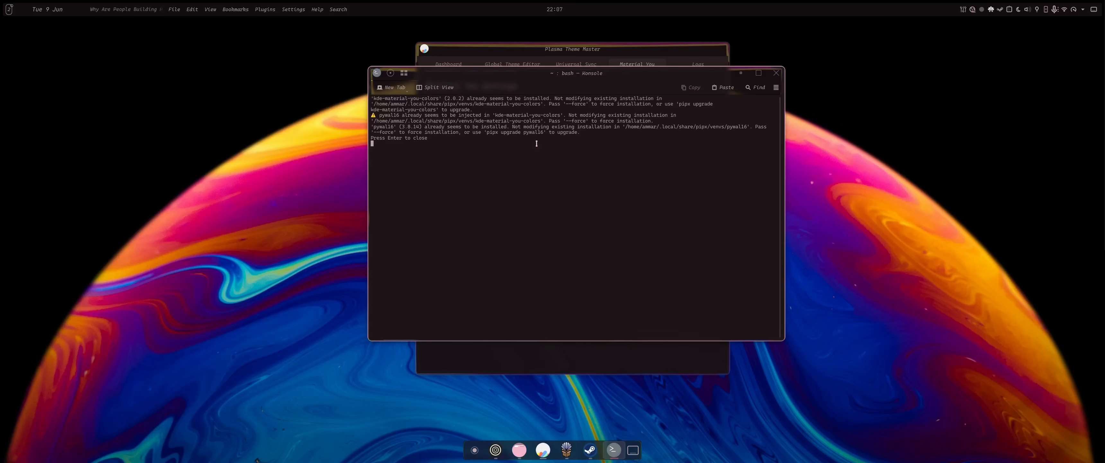
pyautogui.press('Return')
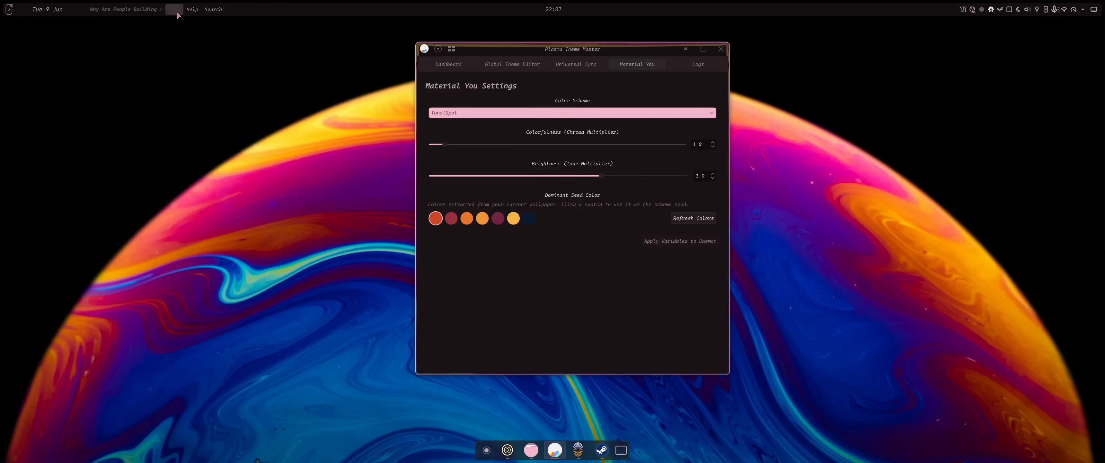
# Run the Material You Colors upgrade, reposition its terminal window, and close it once the upgrade finishes
pyautogui.click(192, 9)
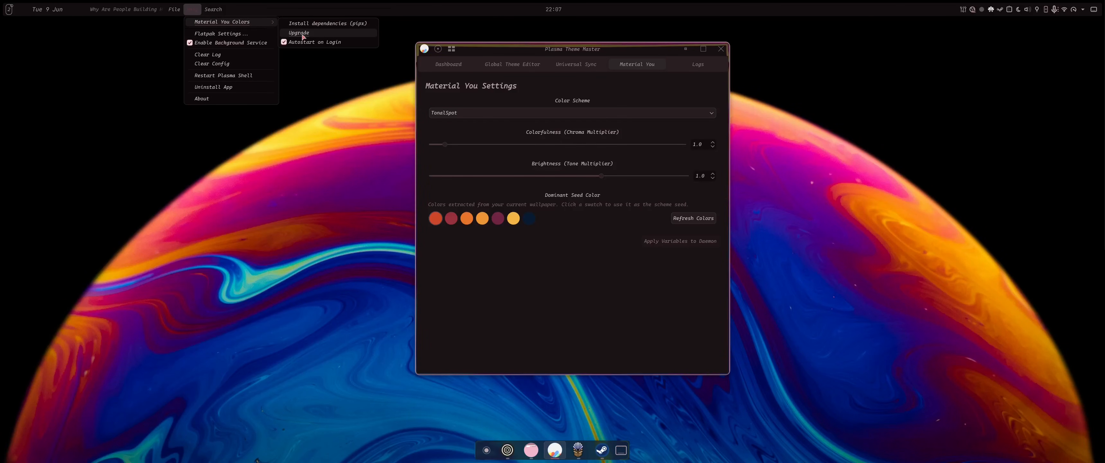
pyautogui.click(299, 33)
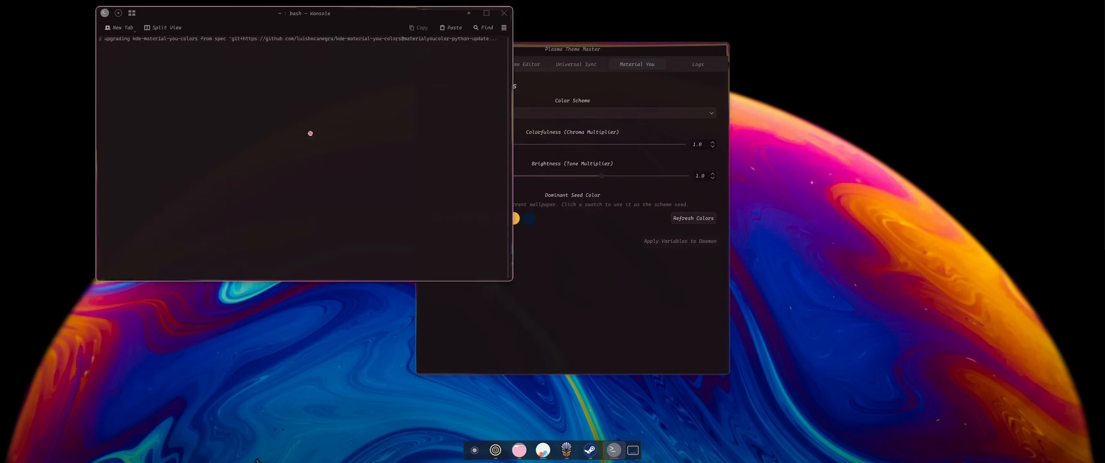
pyautogui.moveTo(308, 127); pyautogui.dragTo(397, 195)
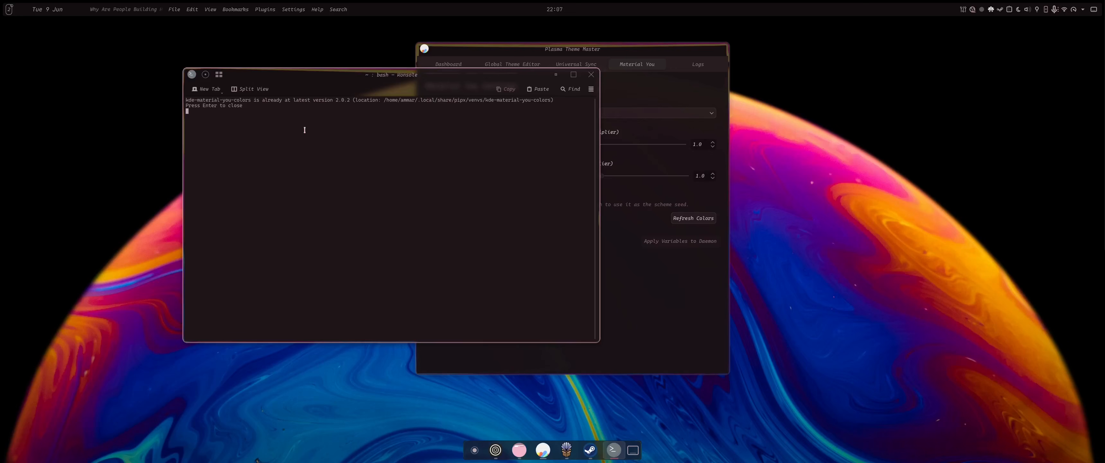
pyautogui.press('Return')
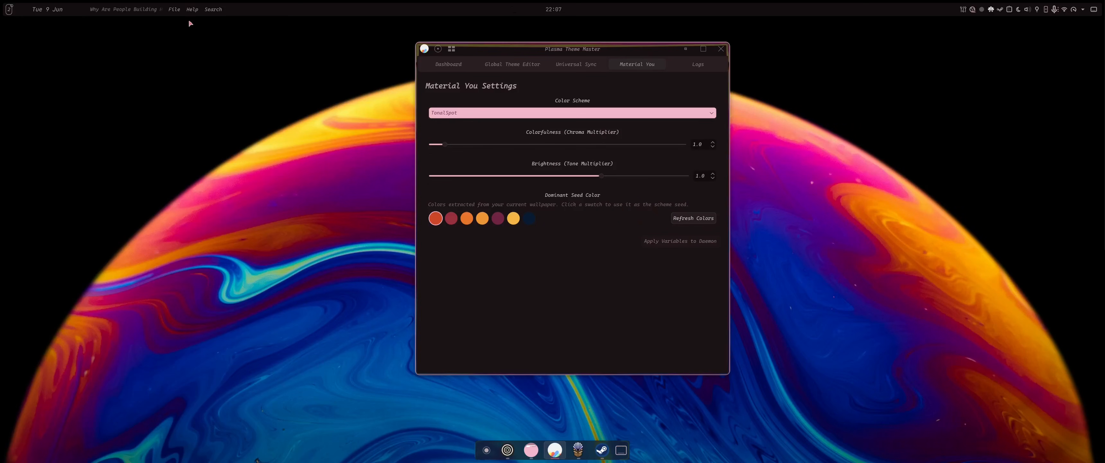
pyautogui.click(194, 11)
pyautogui.click(194, 12)
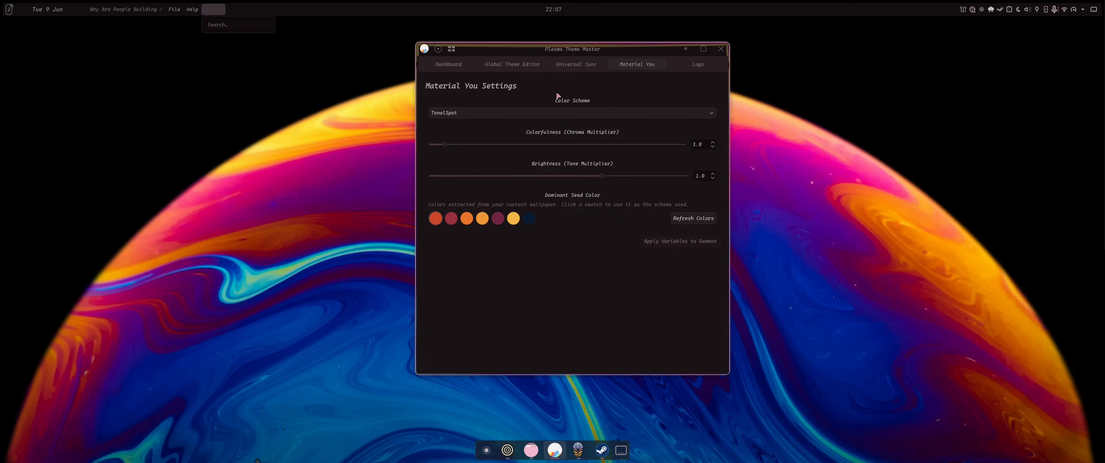
# Set the Material You scheme to Content with colorfulness 0.7 and brightness 1.2, and apply the variables to the daemon
pyautogui.click(627, 116)
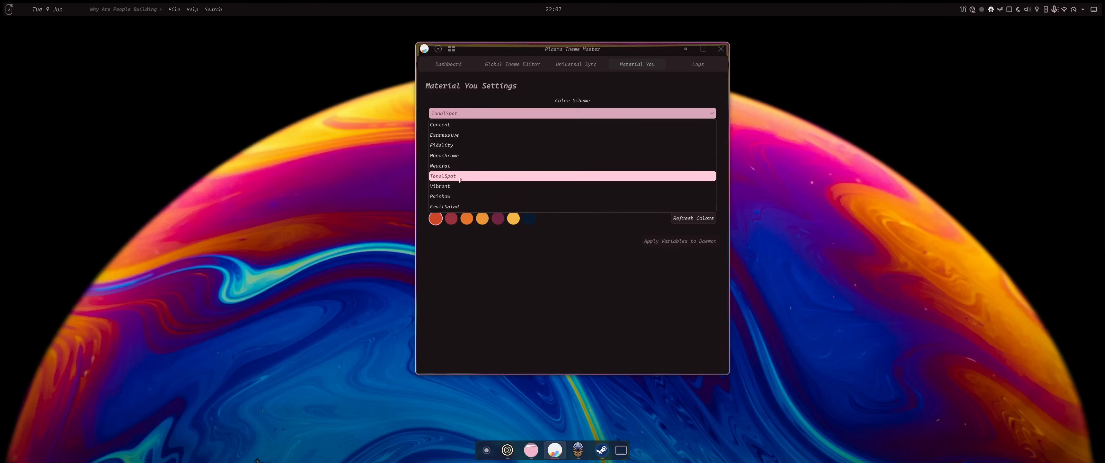
pyautogui.click(467, 129)
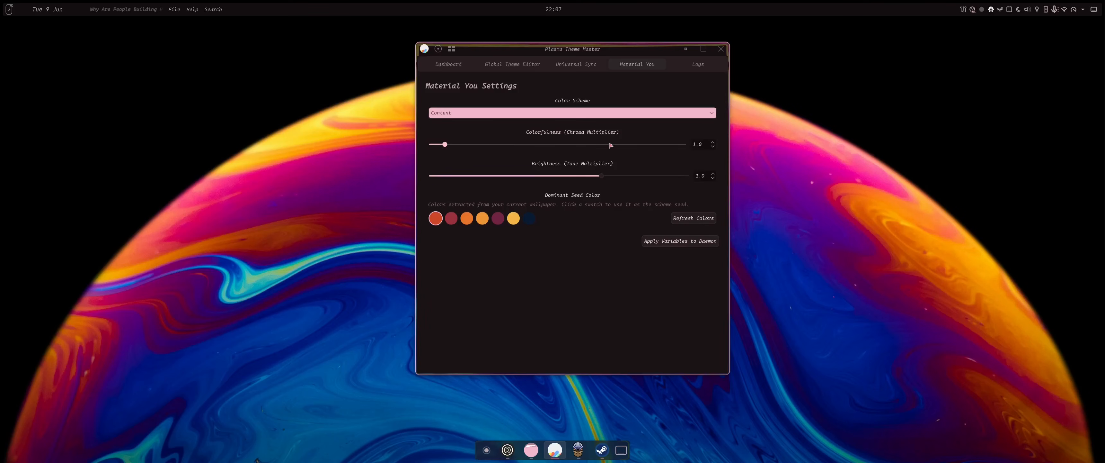
pyautogui.click(712, 147)
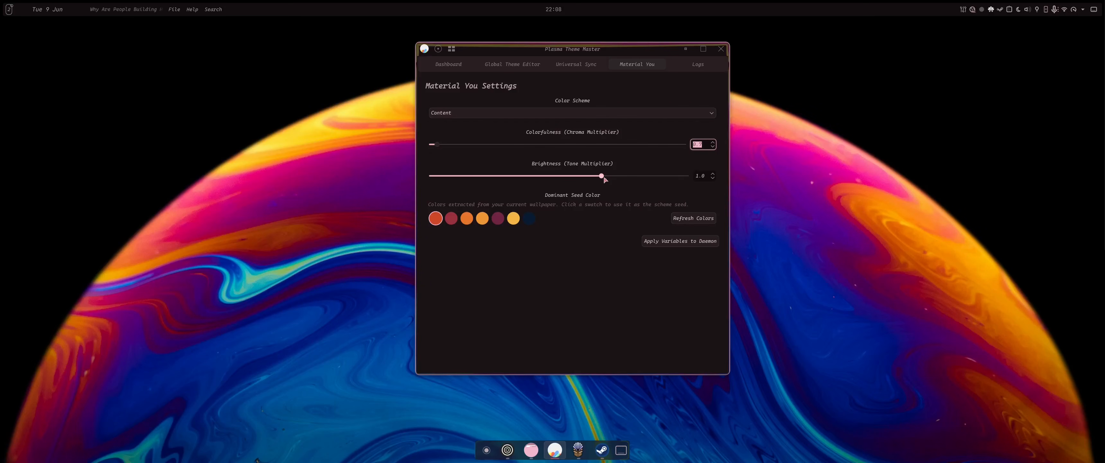
pyautogui.moveTo(602, 176); pyautogui.dragTo(631, 175)
pyautogui.click(703, 240)
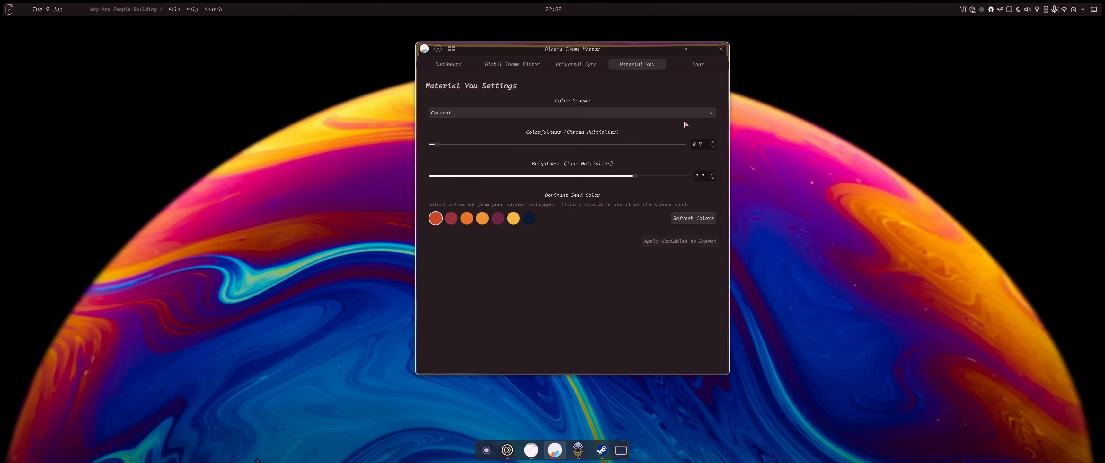
# Switch the color scheme to FruitSalad with the dark navy seed color, and apply the variables to the daemon
pyautogui.click(570, 117)
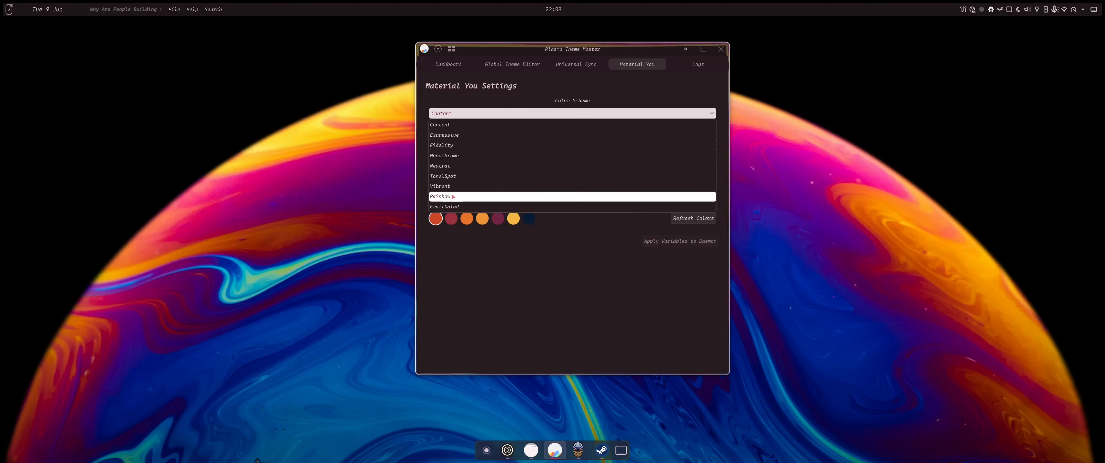
pyautogui.click(463, 207)
pyautogui.click(486, 221)
pyautogui.click(528, 219)
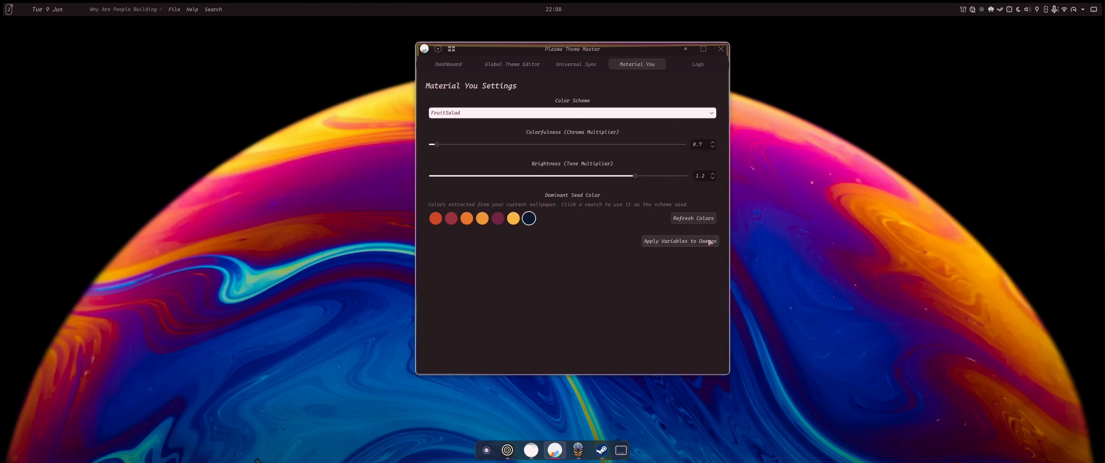
pyautogui.click(670, 241)
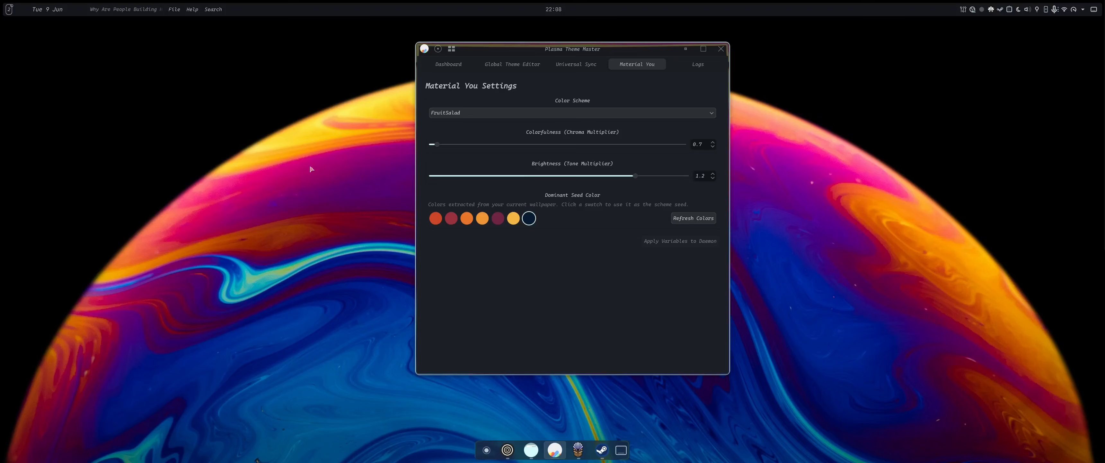
# Change the desktop wallpaper to MhosBigSur_2 in System Settings, apply it, and close the settings window
pyautogui.press('super+i')
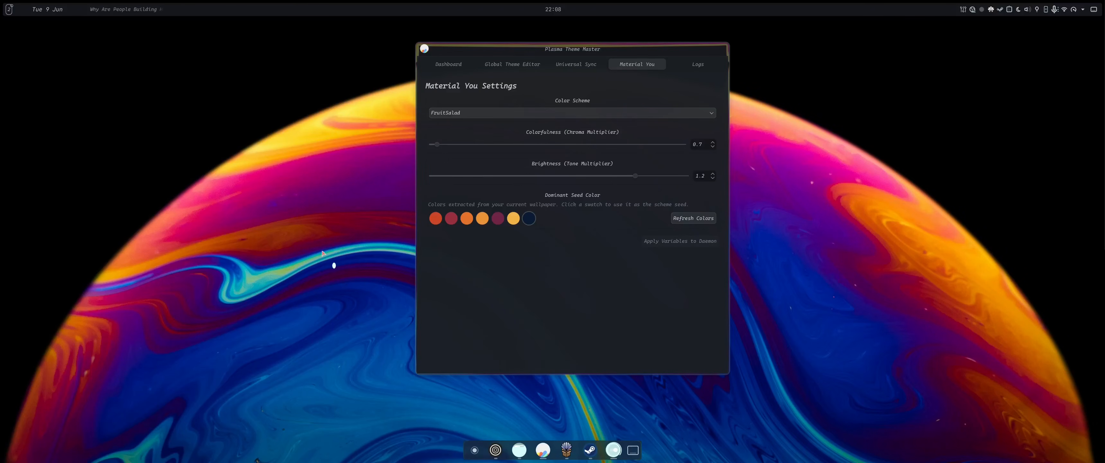
pyautogui.click(340, 158)
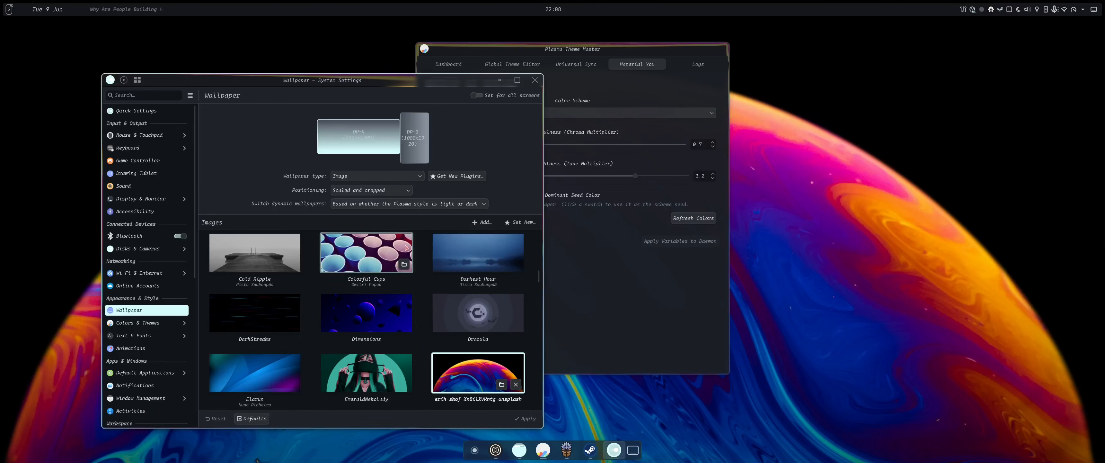
pyautogui.scroll(-2, 432, 357)
pyautogui.scroll(-10, 434, 354)
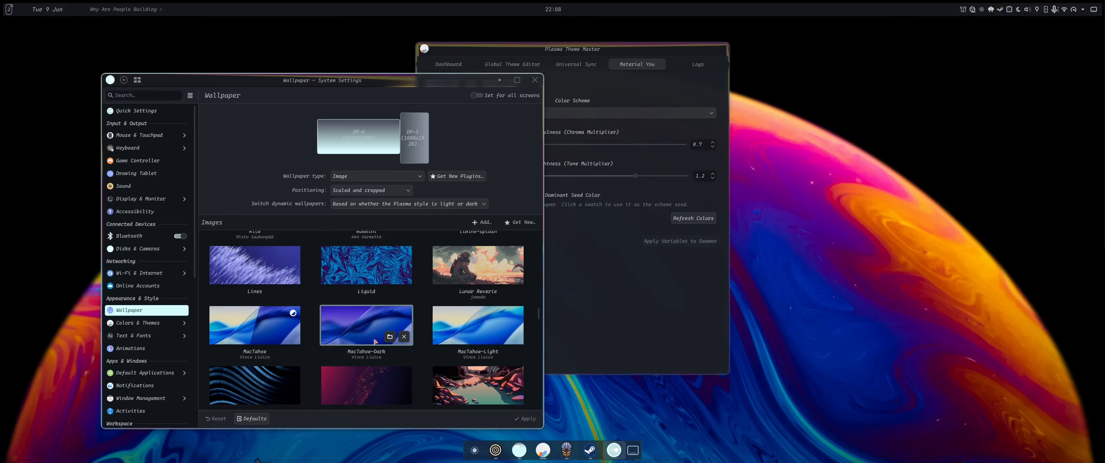
pyautogui.scroll(-2, 374, 341)
pyautogui.click(479, 329)
pyautogui.click(527, 418)
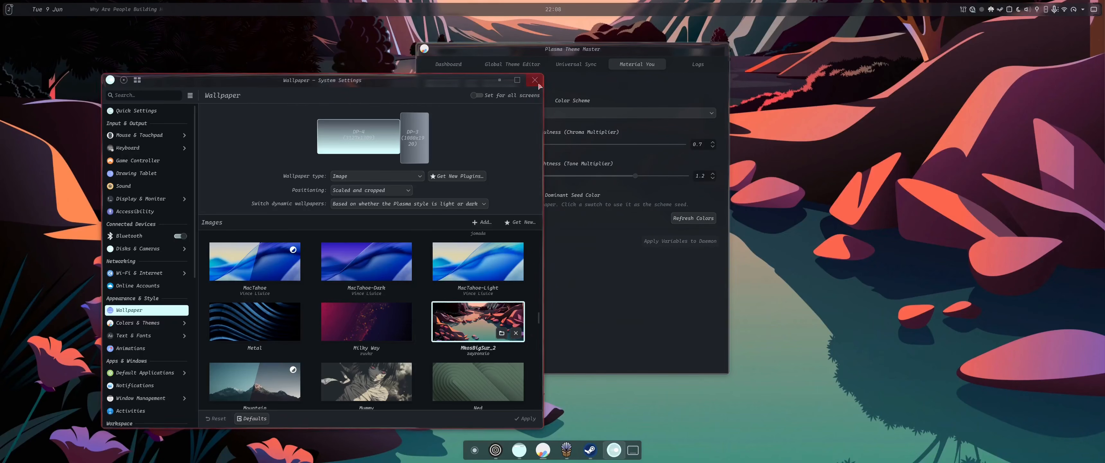
pyautogui.click(536, 81)
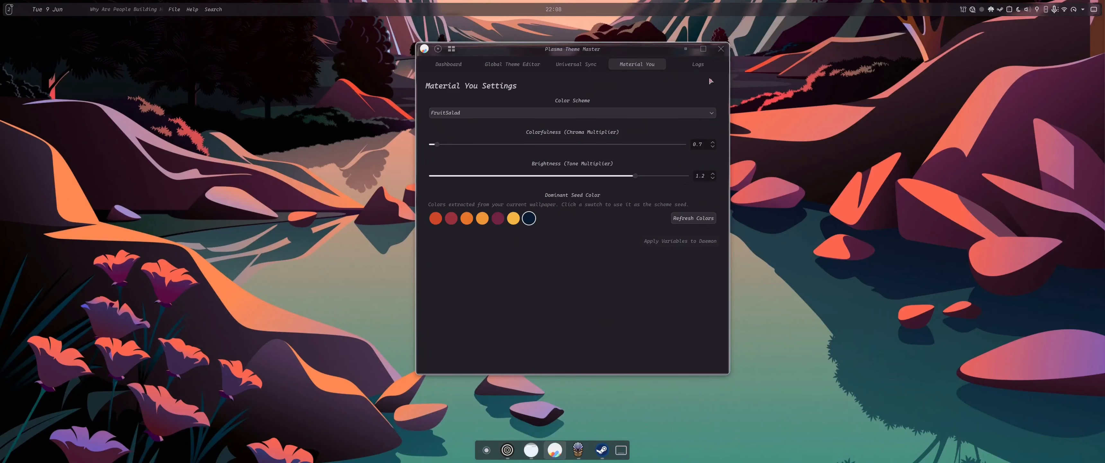
# Refresh the seed colors from the new wallpaper, choose the purple swatch, and apply the variables to the daemon
pyautogui.click(693, 218)
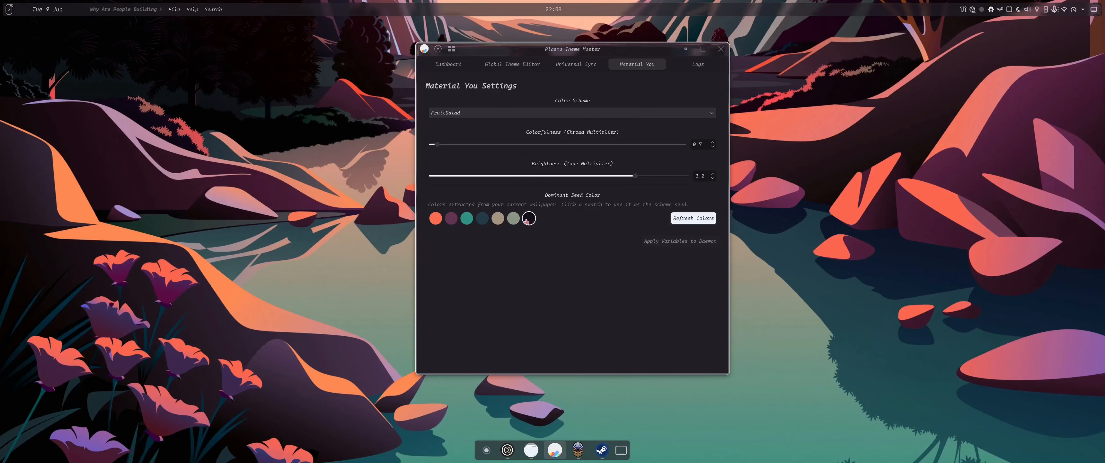
pyautogui.click(451, 219)
pyautogui.click(705, 241)
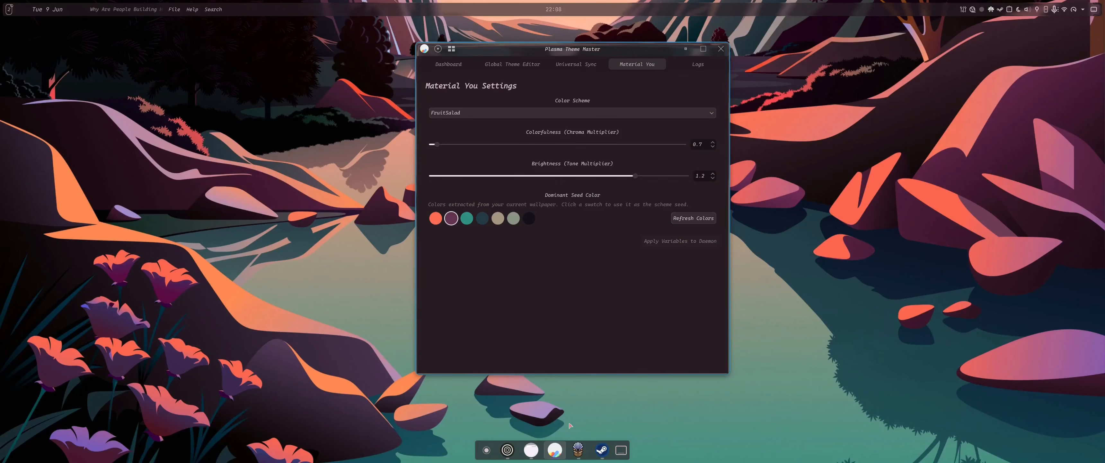
# Examine the new colors in Dolphin's home and Hermes folders, then in the application launcher, and close both
pyautogui.click(531, 449)
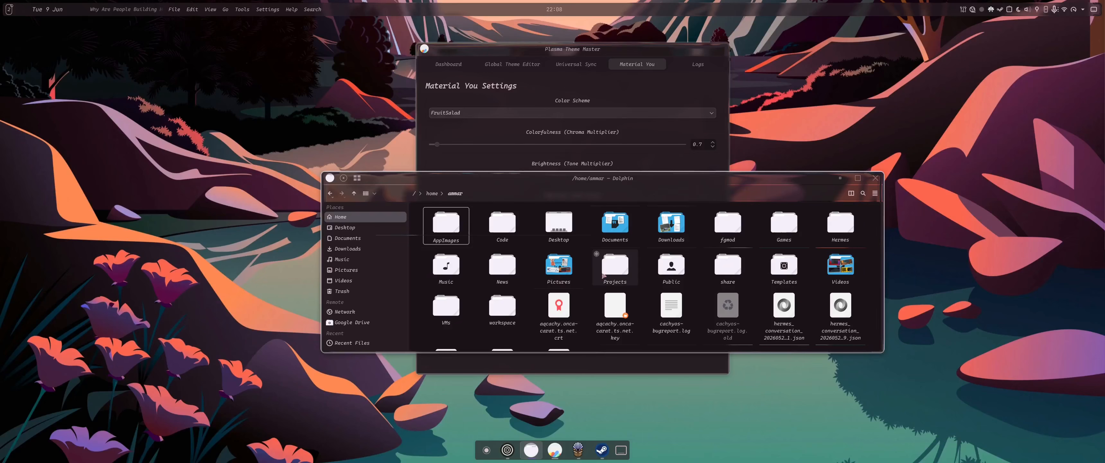
pyautogui.click(839, 229)
pyautogui.doubleClick(839, 229)
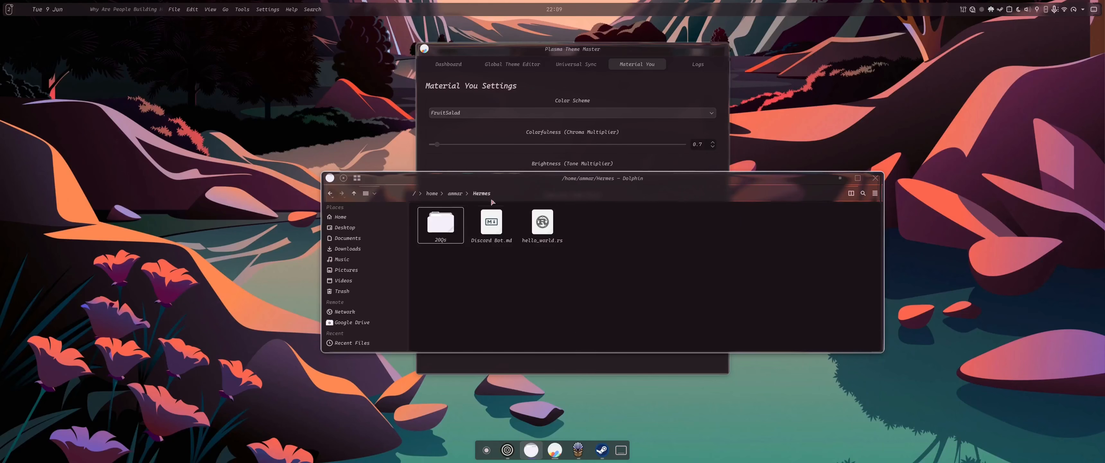
pyautogui.click(355, 193)
pyautogui.click(875, 178)
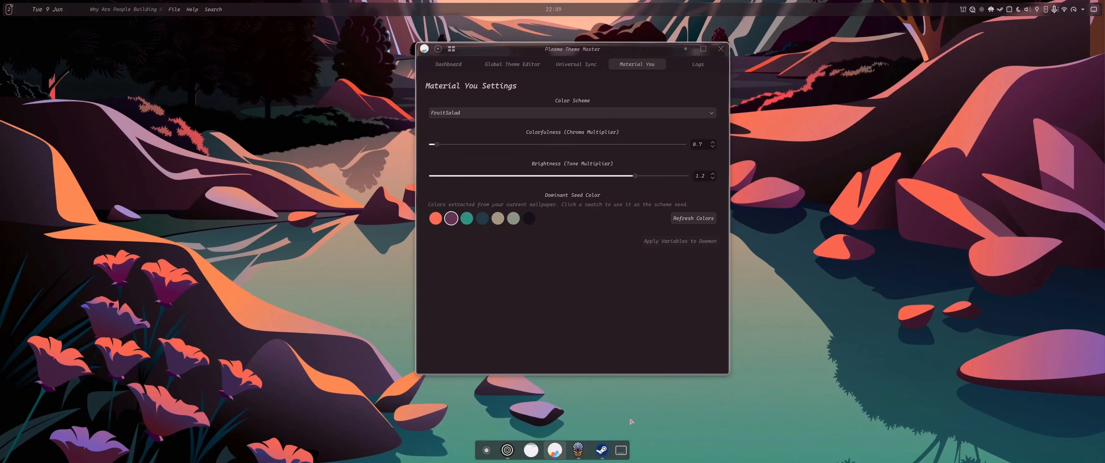
pyautogui.press('super+space')
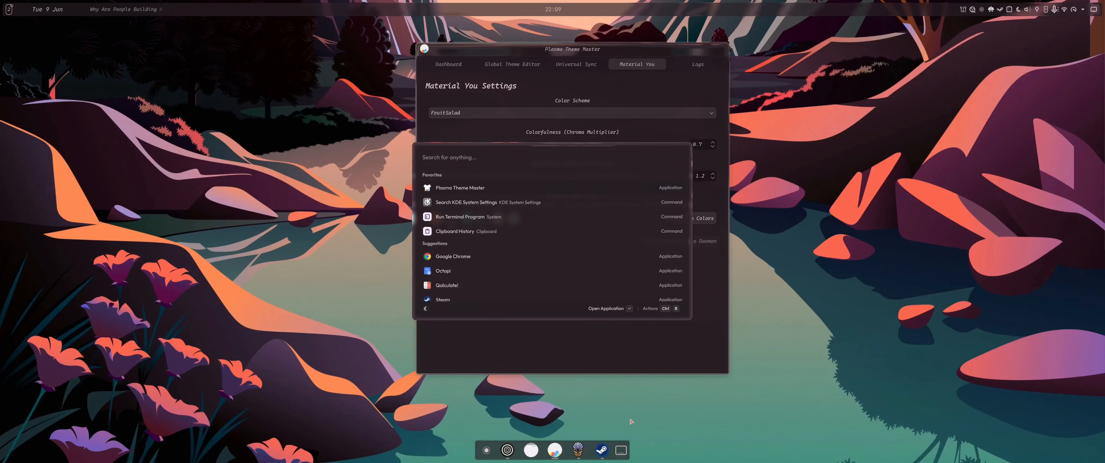
pyautogui.press('Escape')
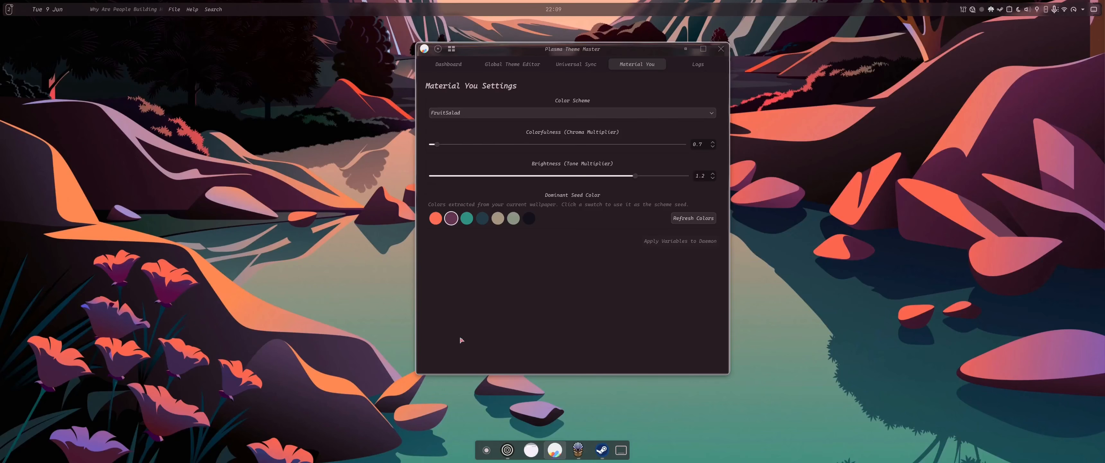
# Choose the teal seed color and apply the variables to the daemon
pyautogui.click(467, 218)
pyautogui.click(669, 240)
# Open and close the application launcher repeatedly, then Dolphin, to examine their updated teal-based colors
pyautogui.press('super+space')
pyautogui.press('Escape')
pyautogui.press('super+space')
pyautogui.press('Escape')
pyautogui.press('super+space')
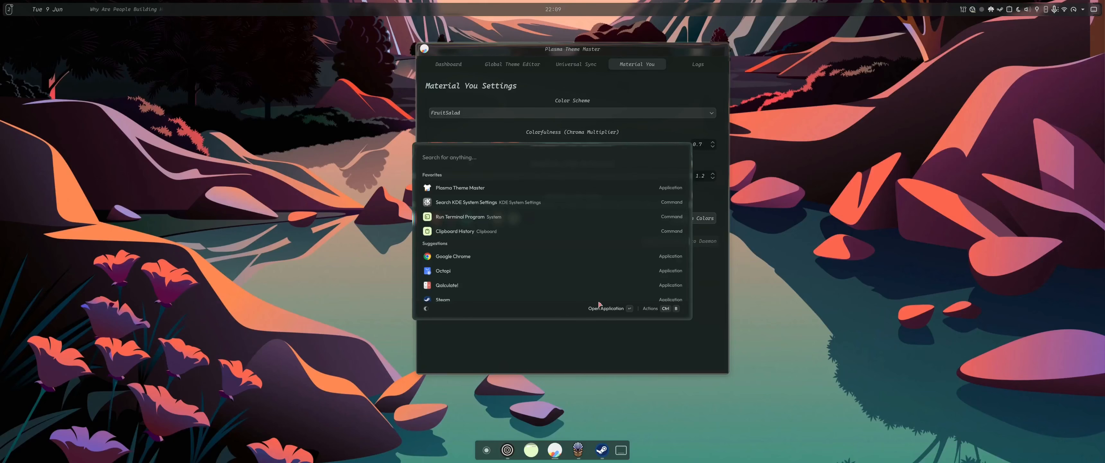
pyautogui.press('Escape')
pyautogui.press('super+space')
pyautogui.press('Escape')
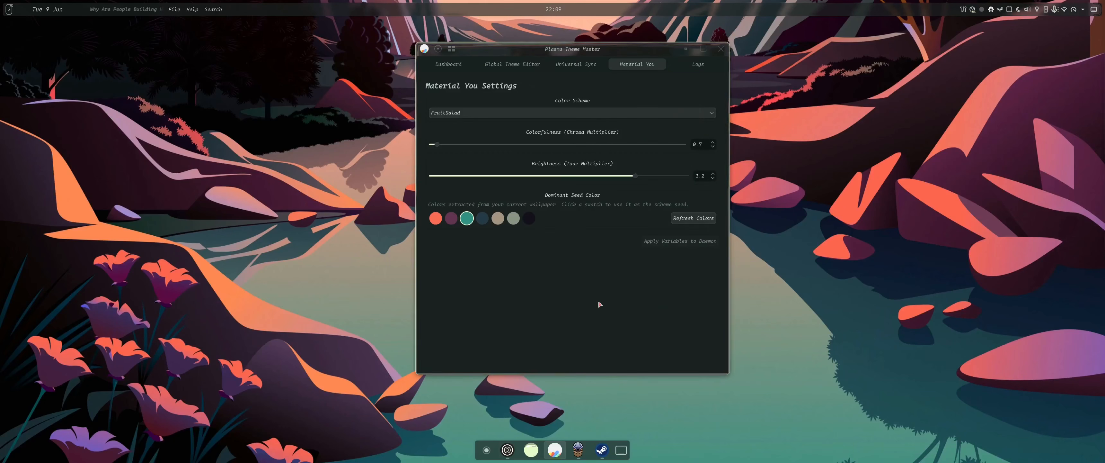
pyautogui.click(531, 451)
pyautogui.click(792, 178)
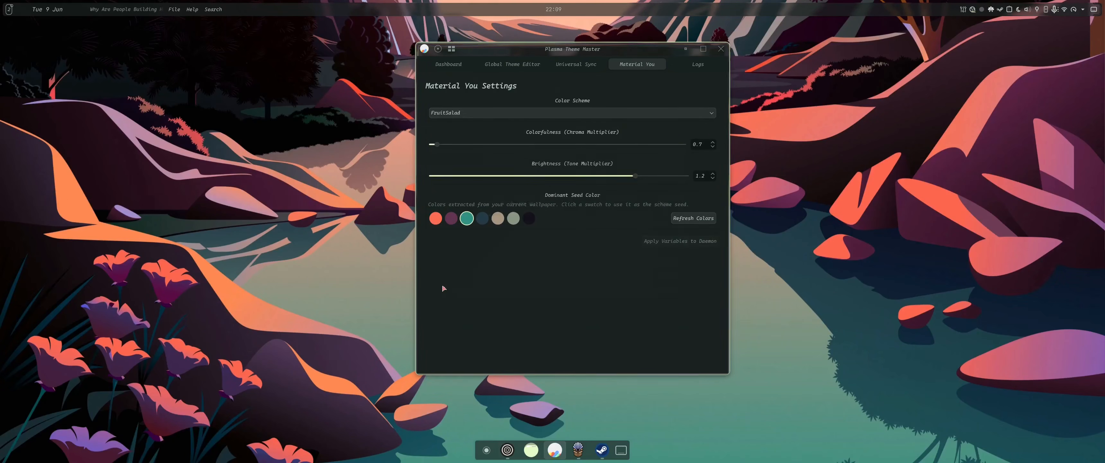
# Find the Files app in the launcher with the search term file, and open it to examine its GTK theming
pyautogui.press('super+space')
pyautogui.write('nau')
pyautogui.press('BackSpace')
pyautogui.press('BackSpace')
pyautogui.press('BackSpace')
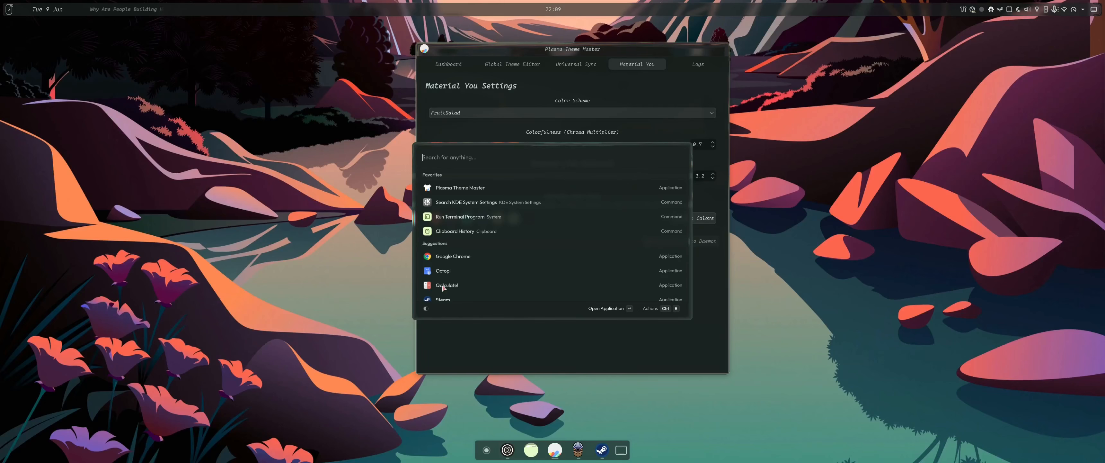
pyautogui.write('file')
pyautogui.press('Return')
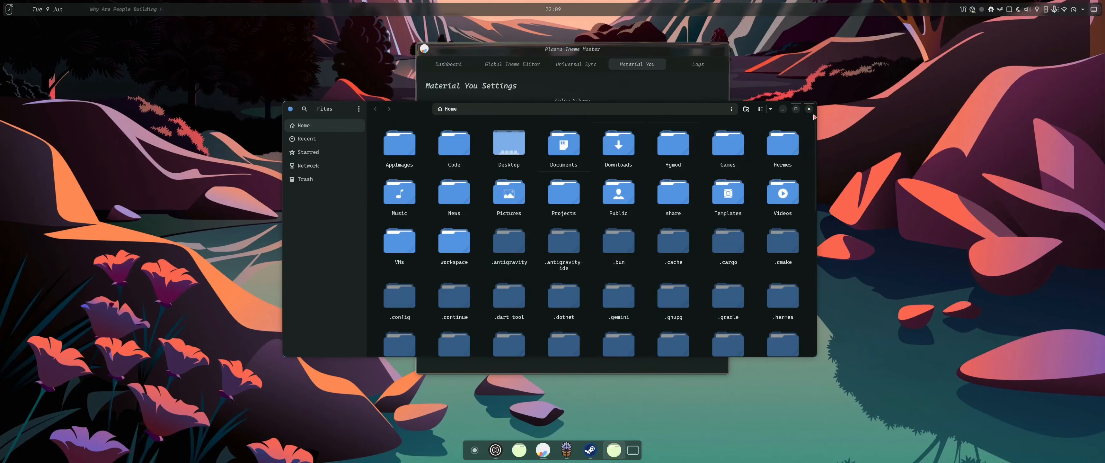
# Close Files, switch to Shelly, search the AUR packages for plasma-theme-master, and minimize Shelly after viewing the package details
pyautogui.click(809, 111)
pyautogui.click(578, 450)
pyautogui.moveTo(432, 260); pyautogui.dragTo(432, 308)
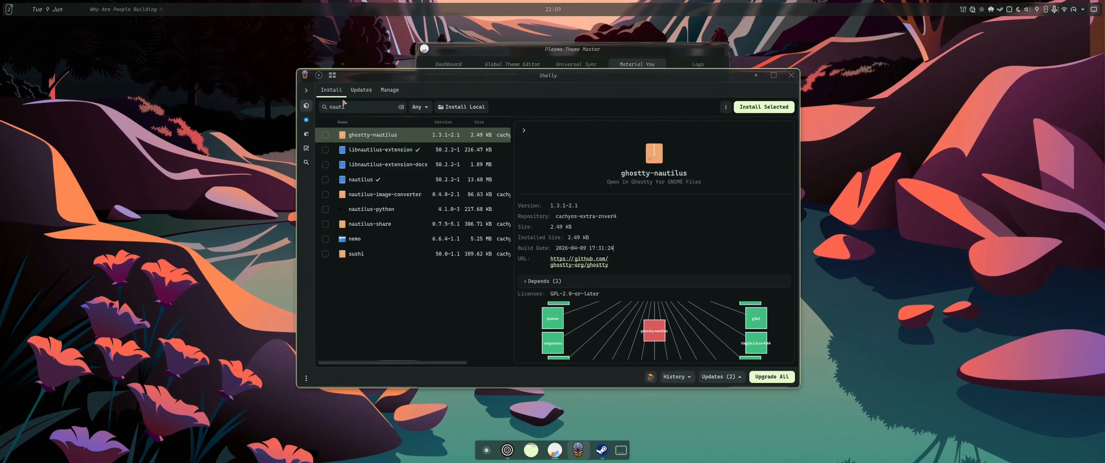
pyautogui.click(306, 120)
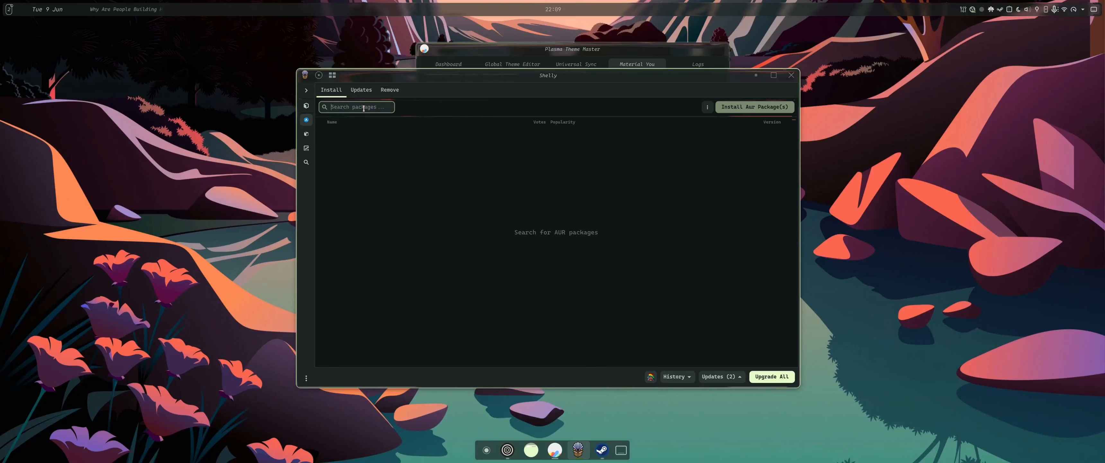
pyautogui.write('pl')
pyautogui.write('asma-theme-mas')
pyautogui.write('ter')
pyautogui.press('Return')
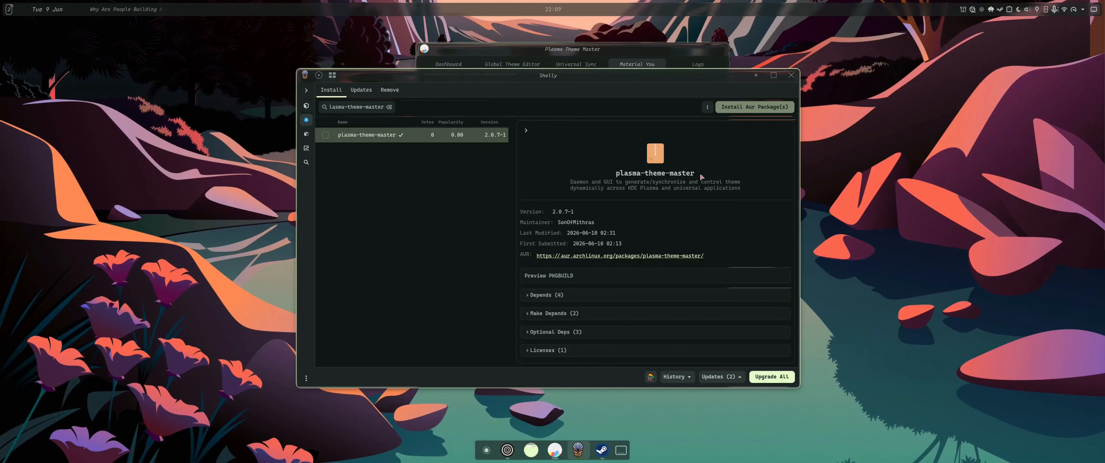
pyautogui.click(755, 75)
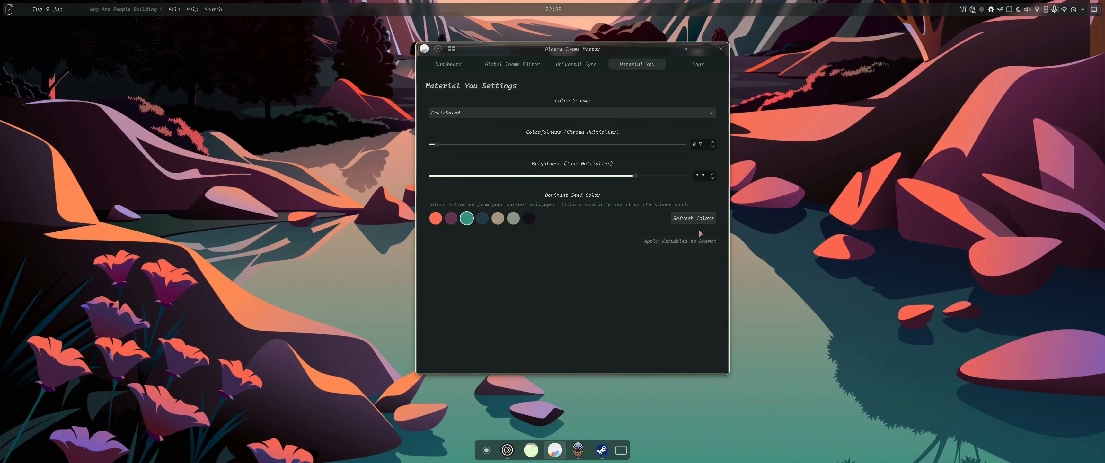
# Examine the Plasma Theme Master logs of template syncing and hooks, and return to the newest entries
pyautogui.click(692, 65)
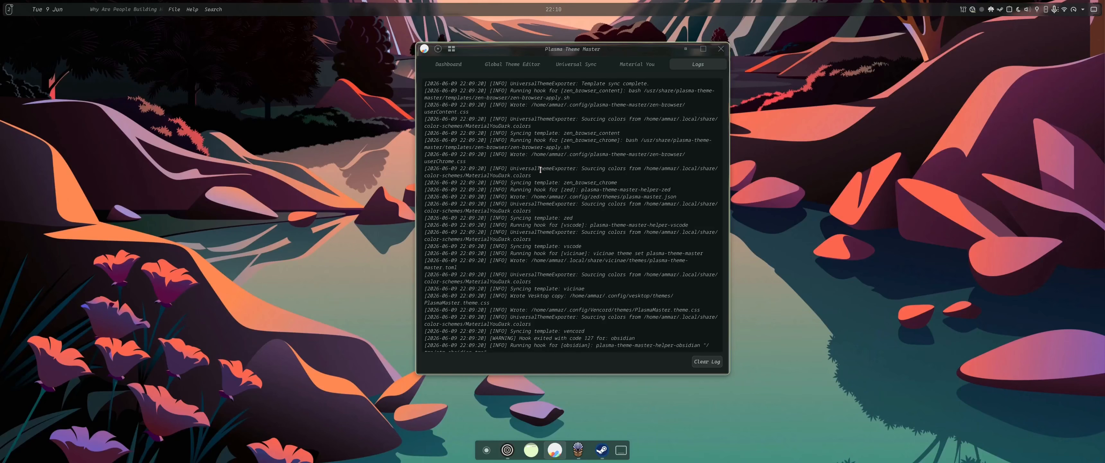
pyautogui.scroll(-10, 600, 262)
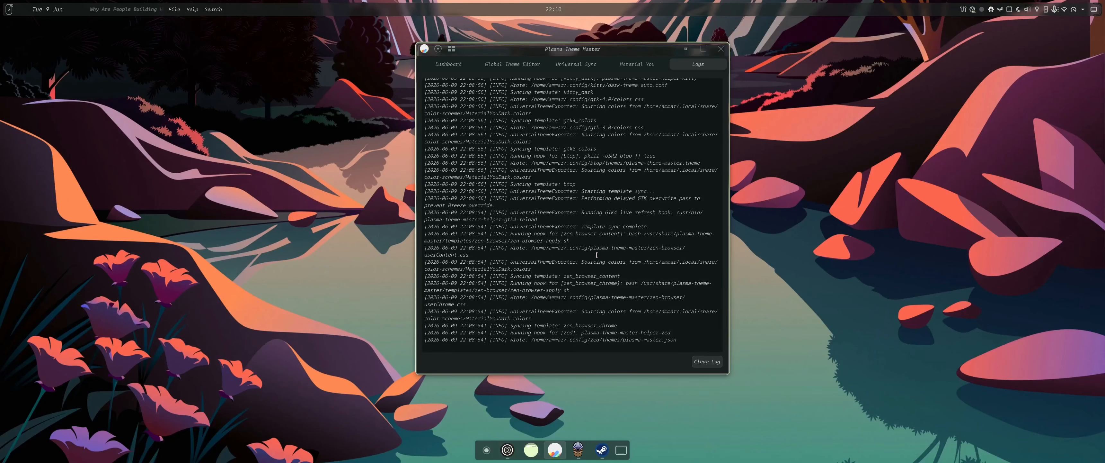
pyautogui.scroll(5, 596, 255)
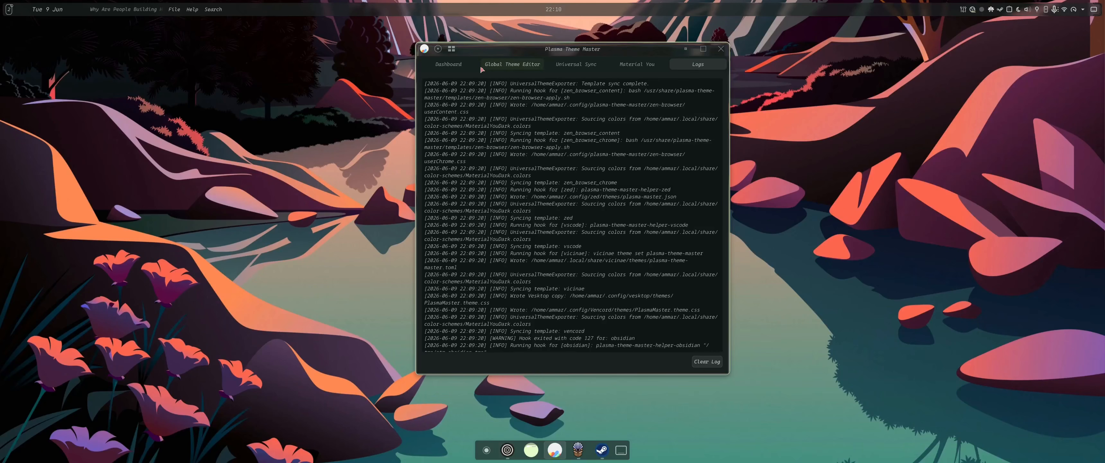
# Reposition and slightly widen the Plasma Theme Master window while reviewing the Dashboard's solar, theme default, automation and night color settings
pyautogui.click(450, 67)
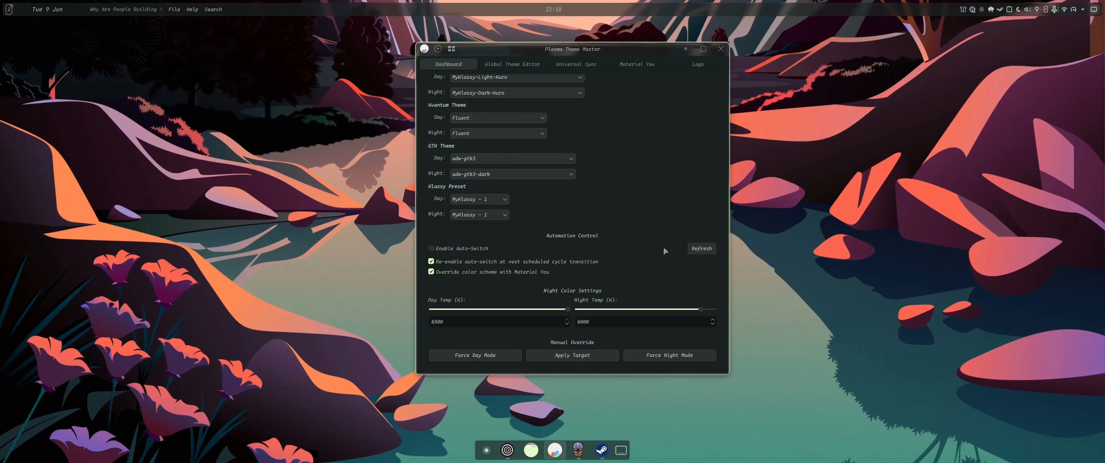
pyautogui.scroll(5, 660, 232)
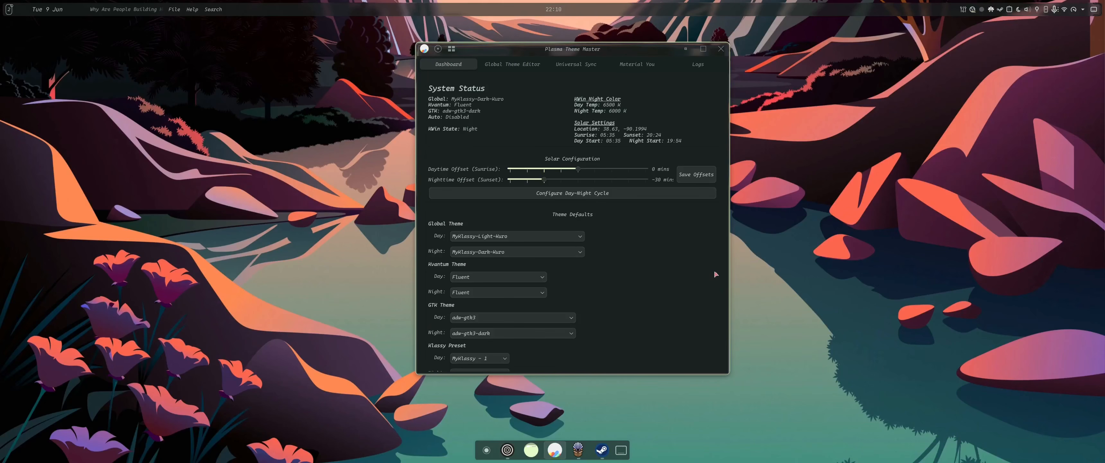
pyautogui.moveTo(614, 50); pyautogui.dragTo(579, 59)
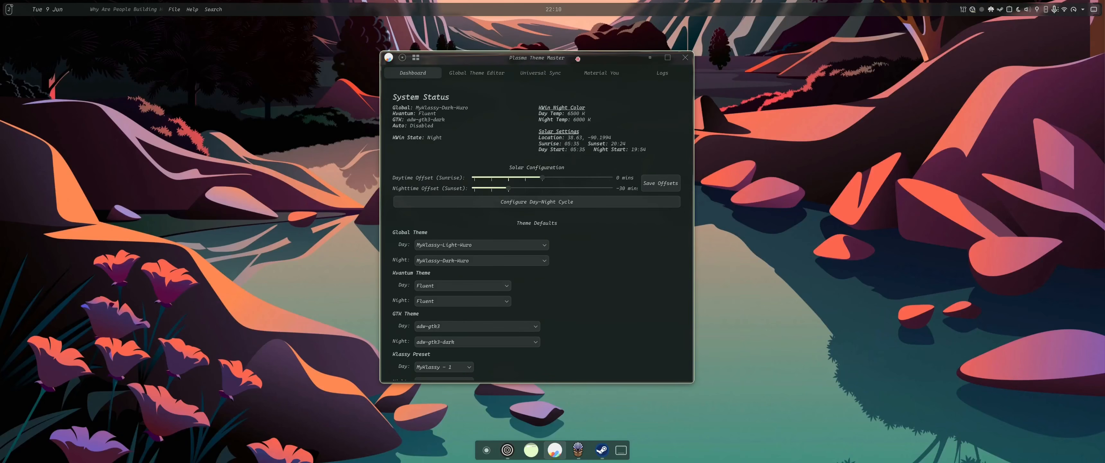
pyautogui.moveTo(693, 215); pyautogui.dragTo(703, 332)
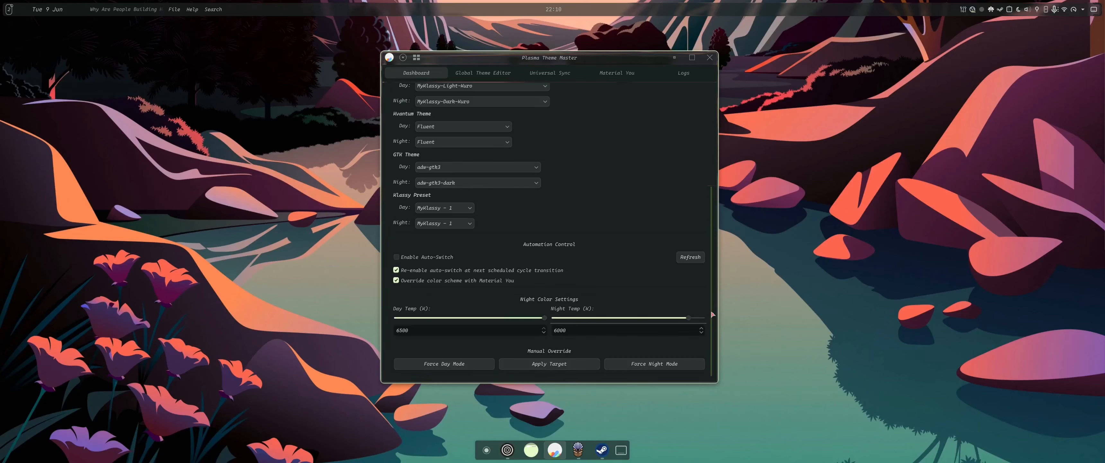
pyautogui.scroll(1, 622, 301)
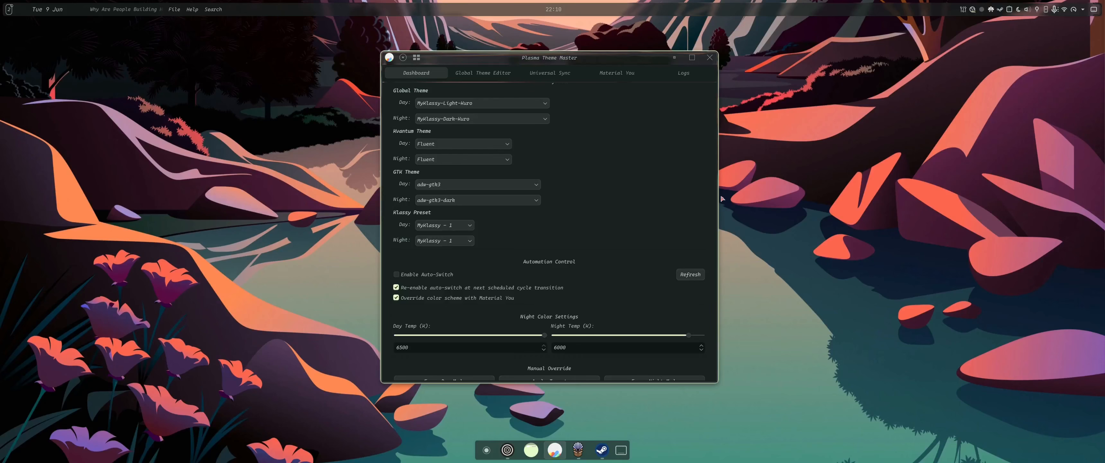
pyautogui.moveTo(713, 209); pyautogui.dragTo(708, 98)
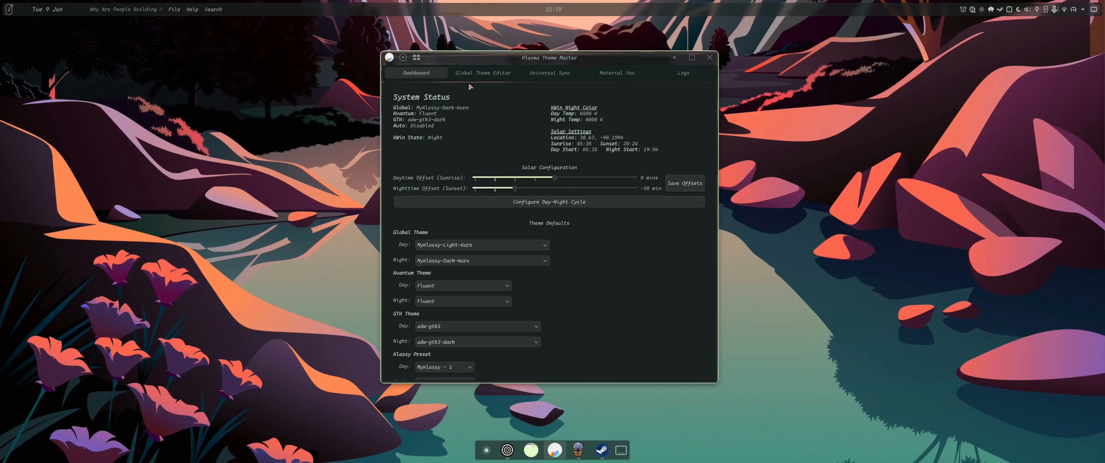
# Open System Settings, open a terminal window over it to examine the themed transparency, and close the terminal
pyautogui.click(566, 201)
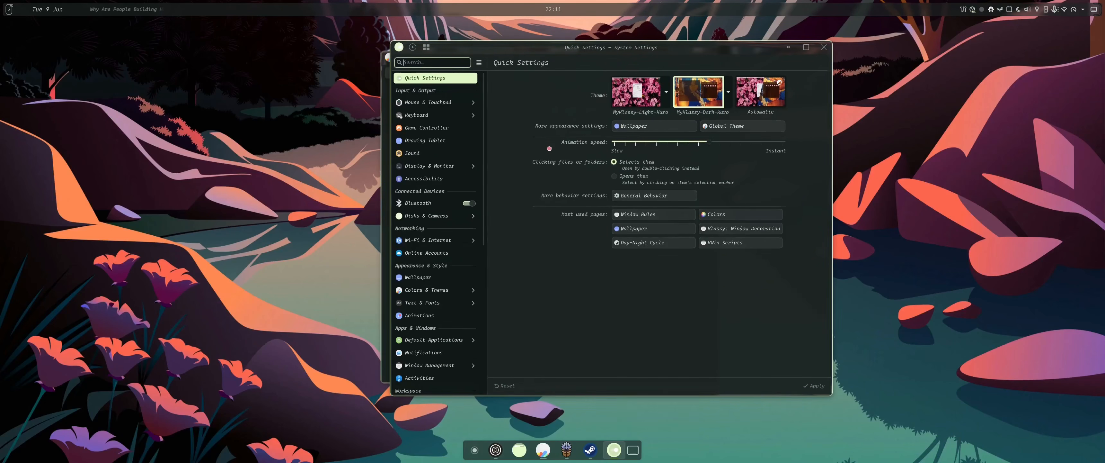
pyautogui.hotkey('ctrl', 'alt', 't')
pyautogui.moveTo(547, 151); pyautogui.dragTo(506, 165)
pyautogui.moveTo(678, 103); pyautogui.dragTo(694, 125)
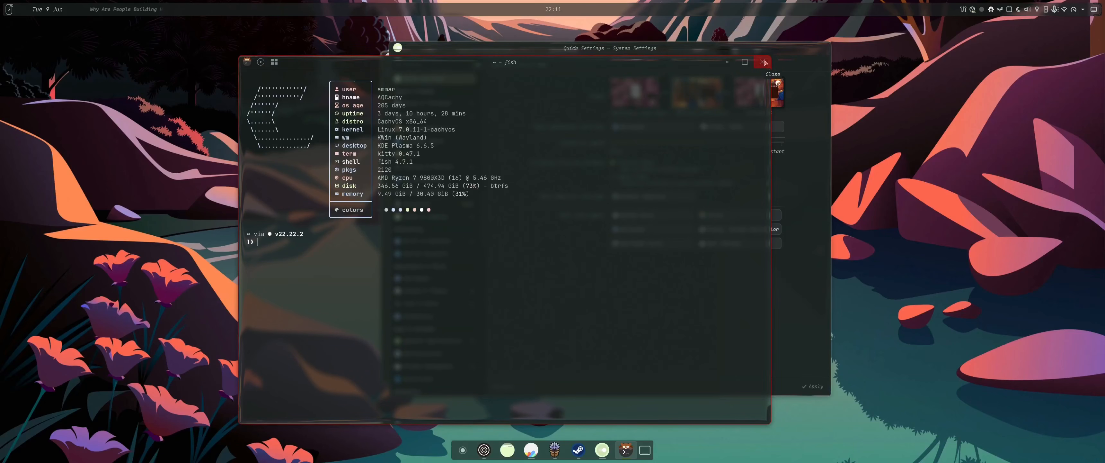
pyautogui.click(764, 63)
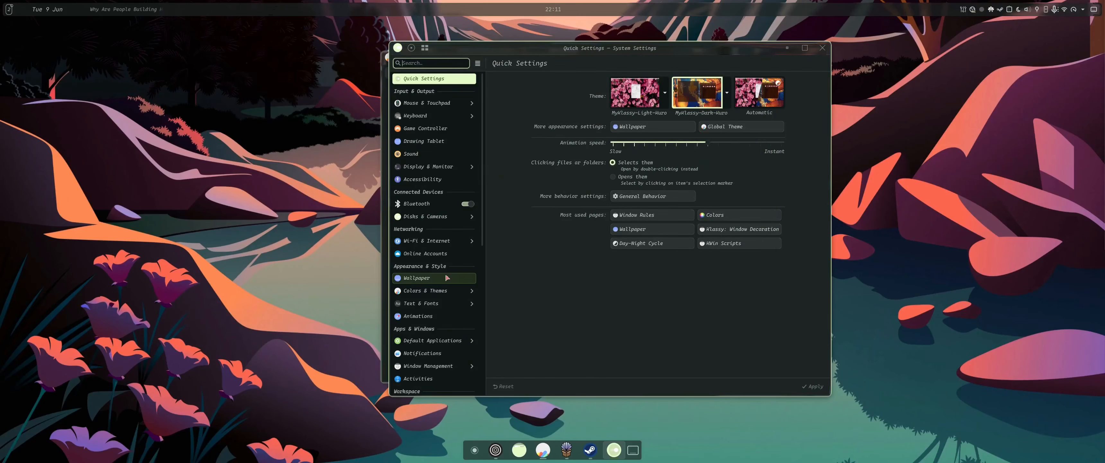
# Show the Application Style settings under Colors & Themes and open the Darkly style's configuration
pyautogui.click(437, 291)
pyautogui.click(439, 103)
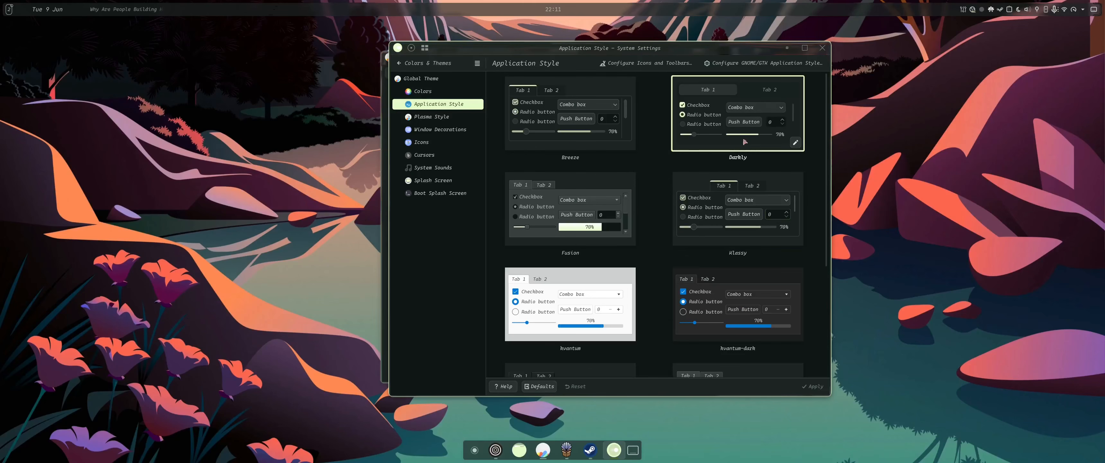
pyautogui.click(738, 210)
pyautogui.click(778, 98)
pyautogui.click(795, 142)
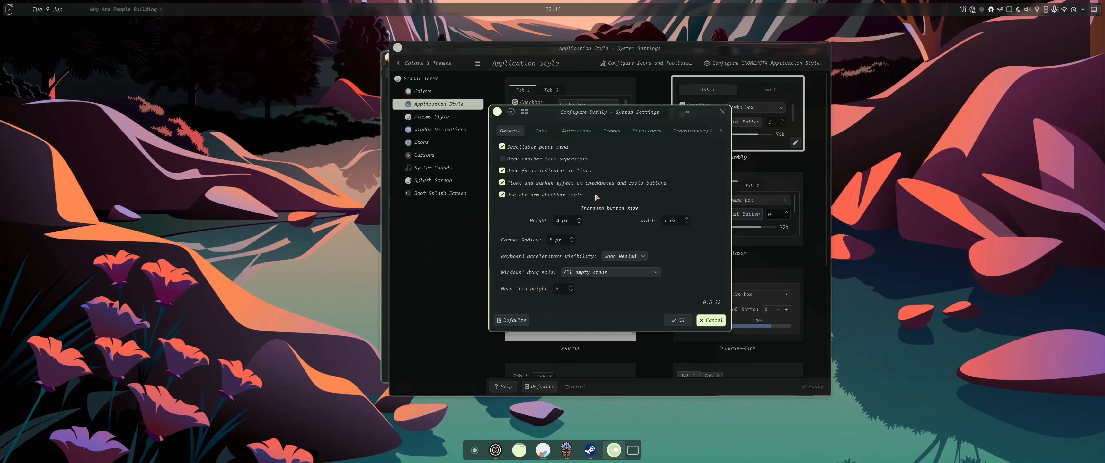
# Examine Darkly's tab, animation, frame, scrollbar and transparency options, and close its configuration without changing anything
pyautogui.click(541, 130)
pyautogui.click(576, 130)
pyautogui.click(613, 131)
pyautogui.click(647, 131)
pyautogui.click(690, 131)
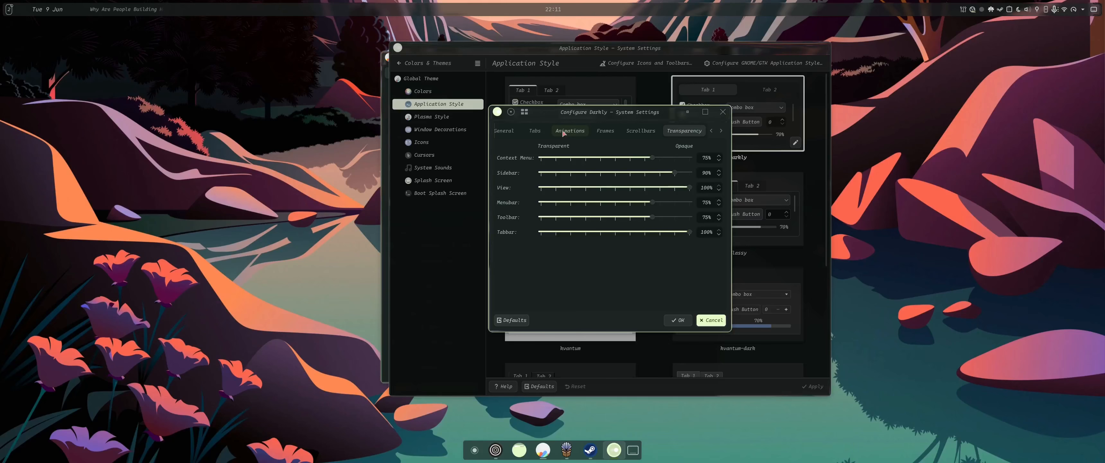
pyautogui.scroll(-1, 518, 132)
pyautogui.scroll(1, 518, 132)
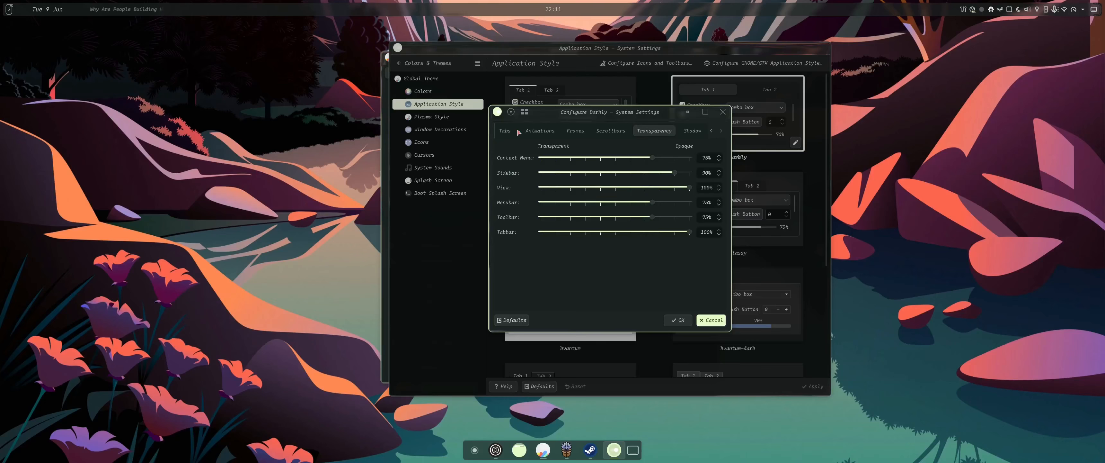
pyautogui.scroll(1, 518, 132)
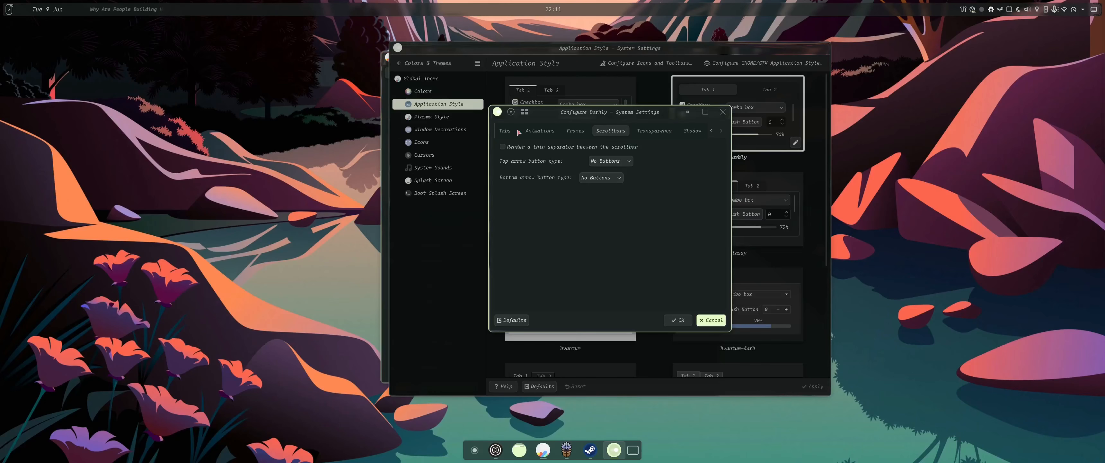
pyautogui.scroll(1, 518, 132)
pyautogui.scroll(1, 518, 132)
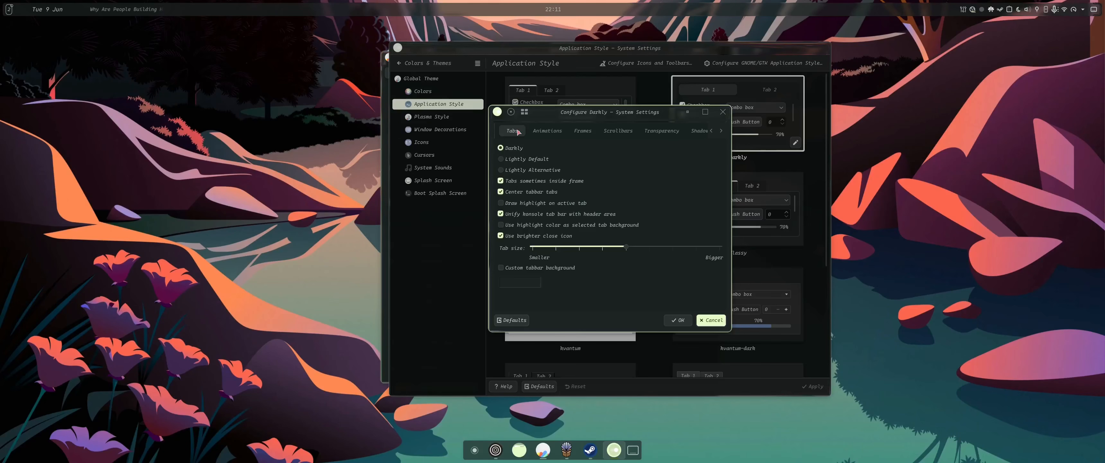
pyautogui.click(723, 112)
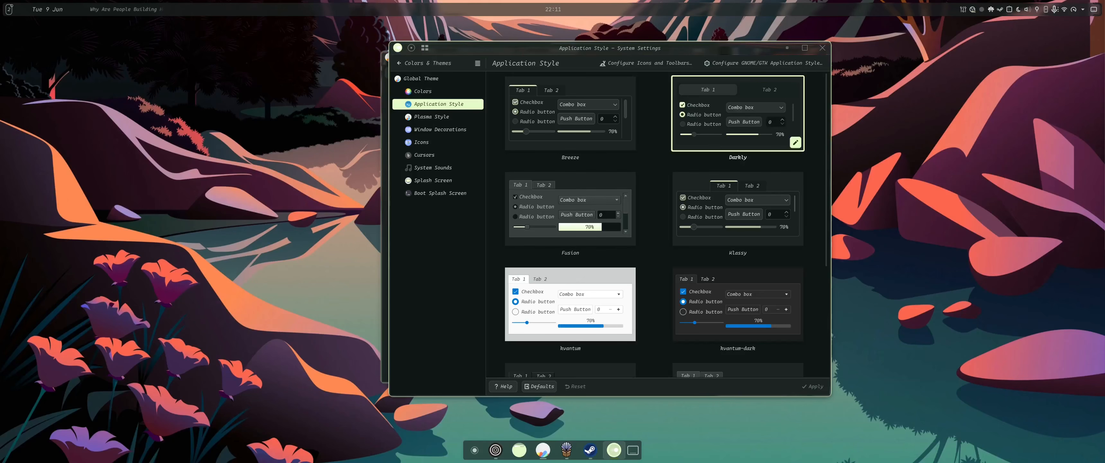
# Close System Settings, review the full Plasma Theme Master Dashboard again, and narrow its window slightly
pyautogui.moveTo(678, 47); pyautogui.dragTo(581, 64)
pyautogui.click(775, 55)
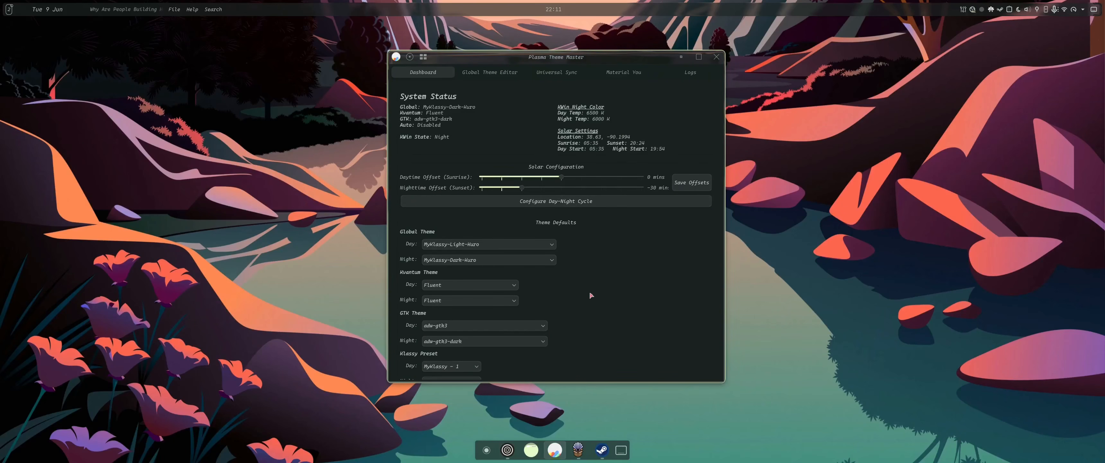
pyautogui.scroll(-5, 585, 290)
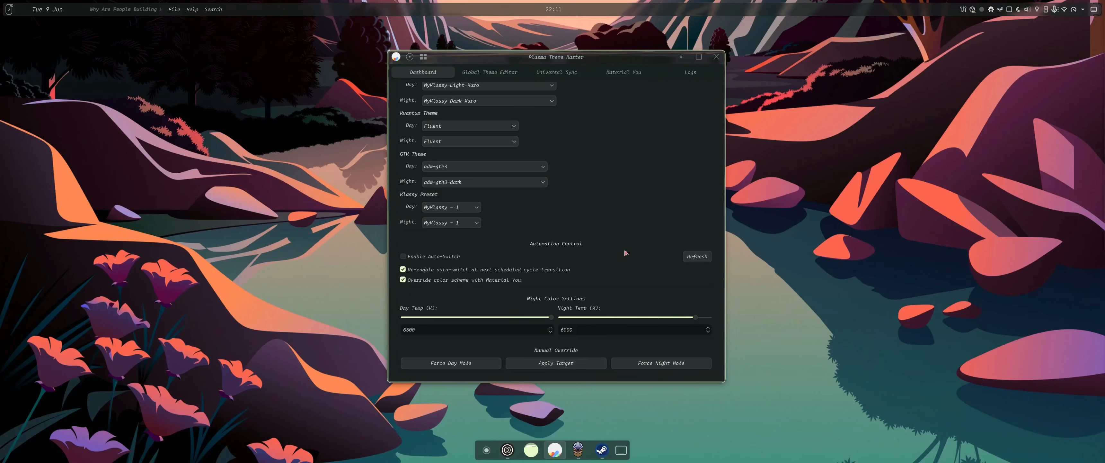
pyautogui.scroll(5, 625, 253)
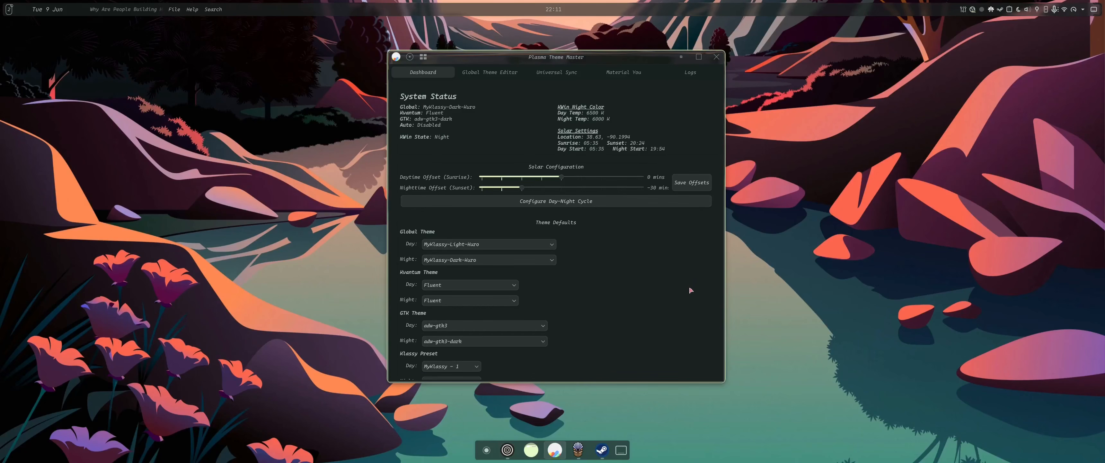
pyautogui.moveTo(725, 114); pyautogui.dragTo(688, 113)
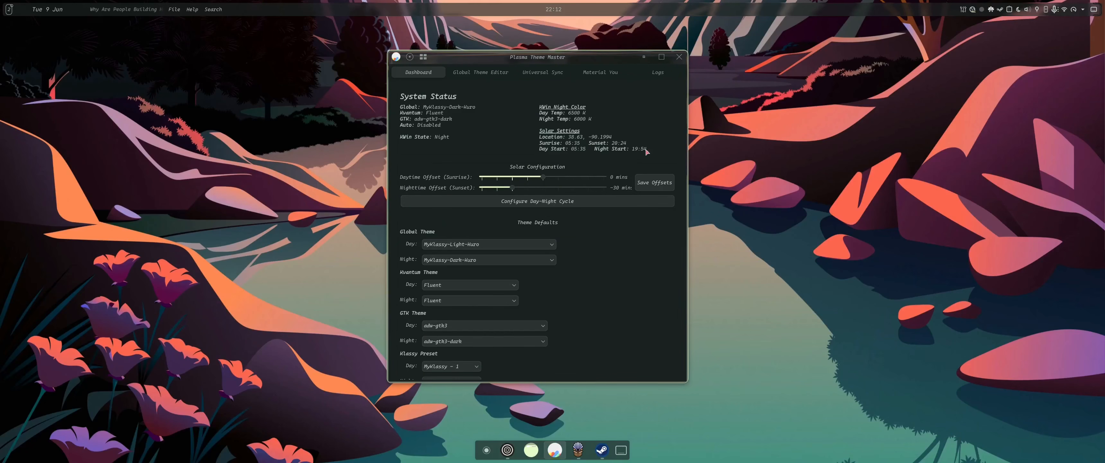